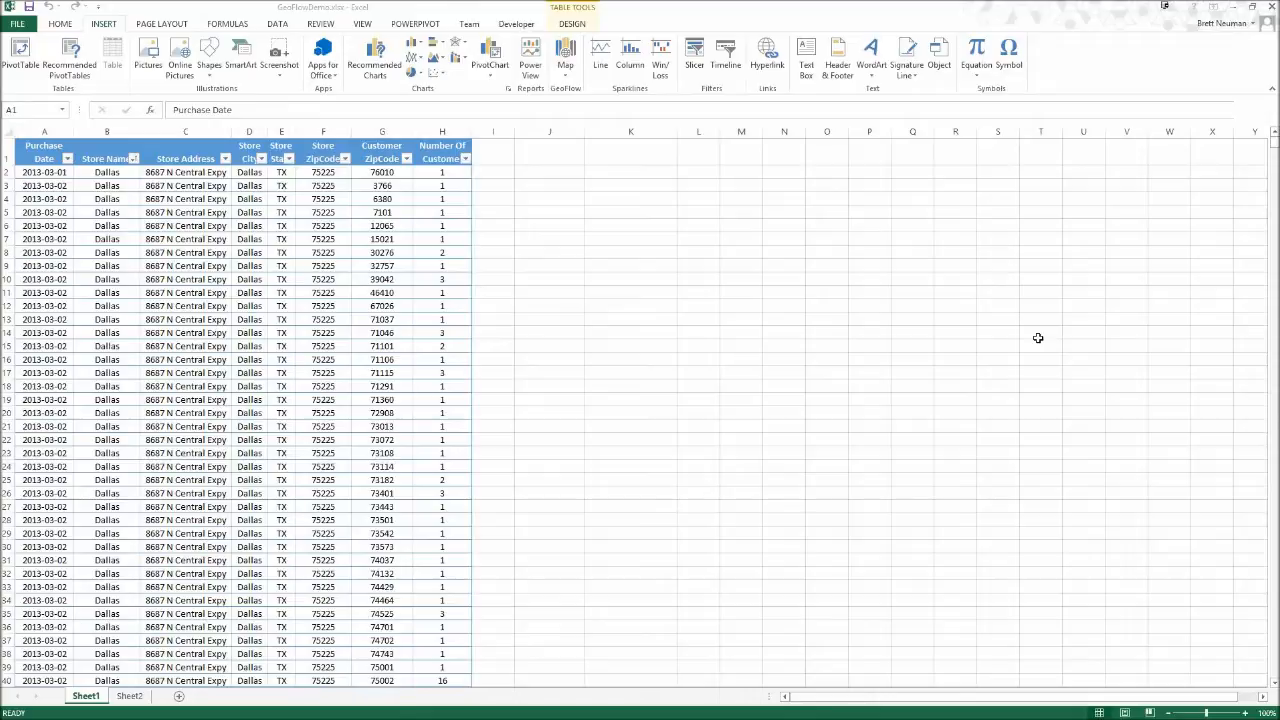
Review the store purchase table in Sheet1, from the Purchase Date column through Customer ZipCode and Number Of Customer
click(1038, 338)
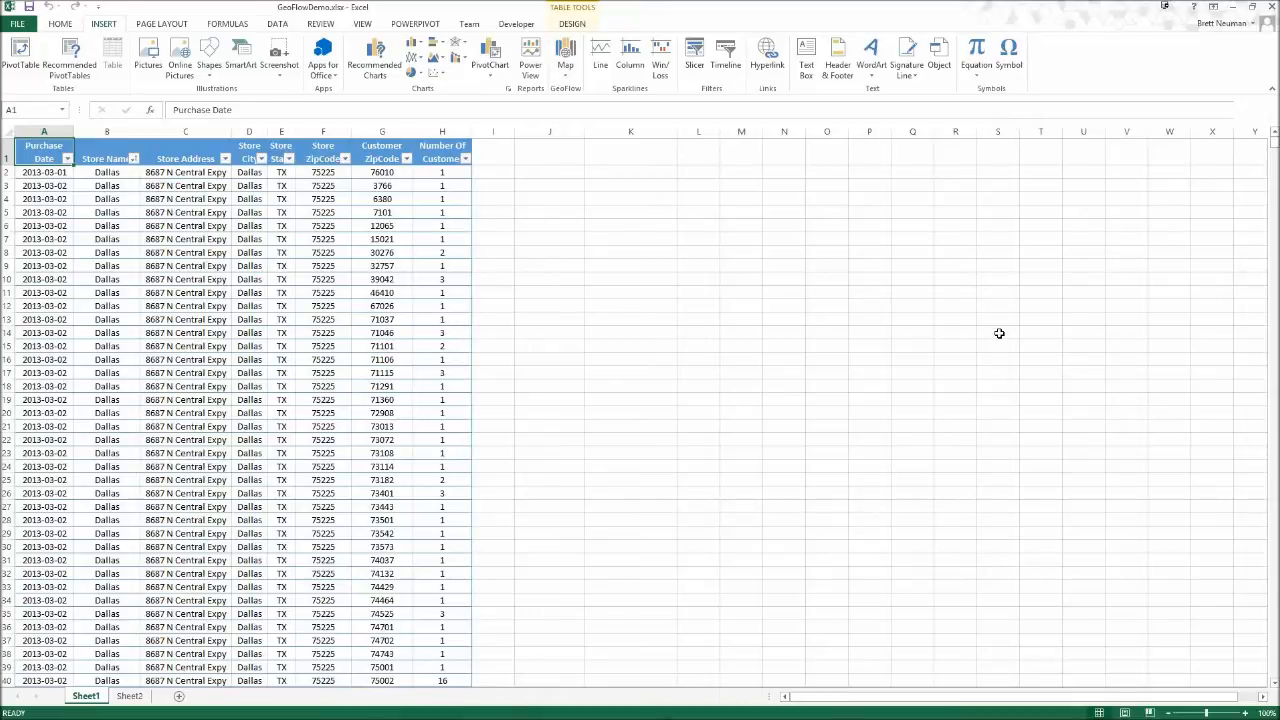
click(120, 238)
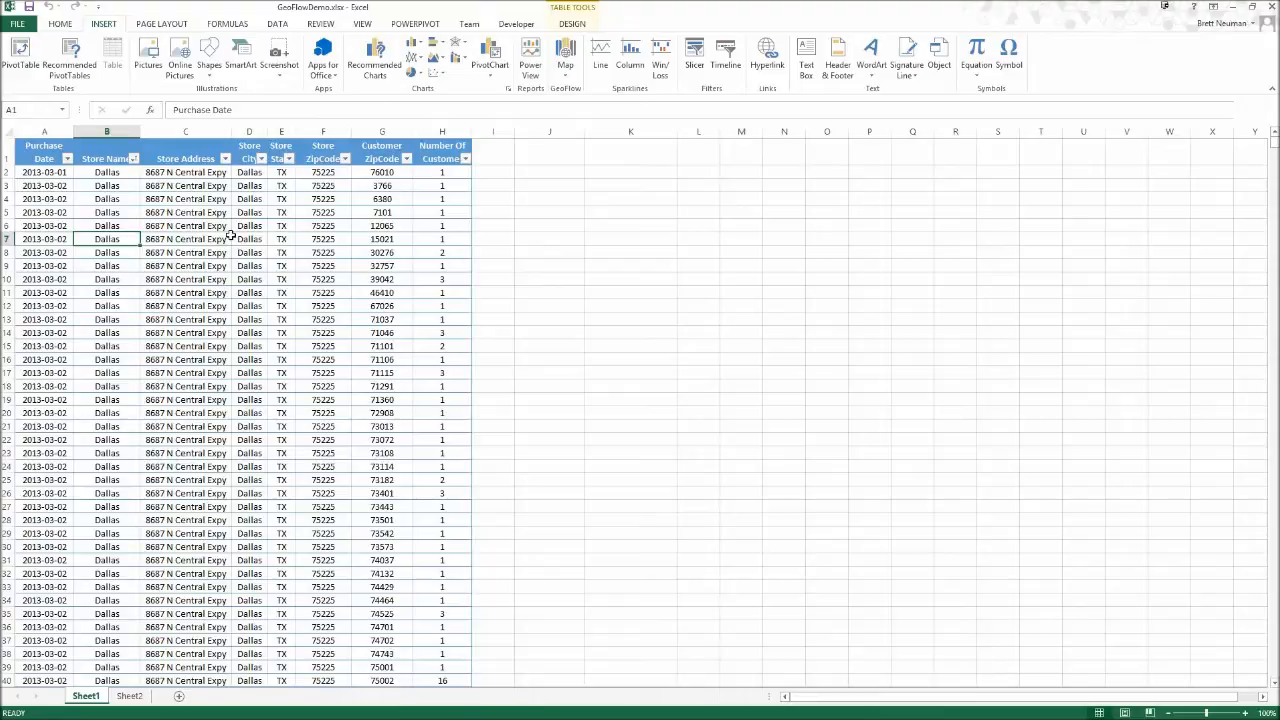
click(44, 124)
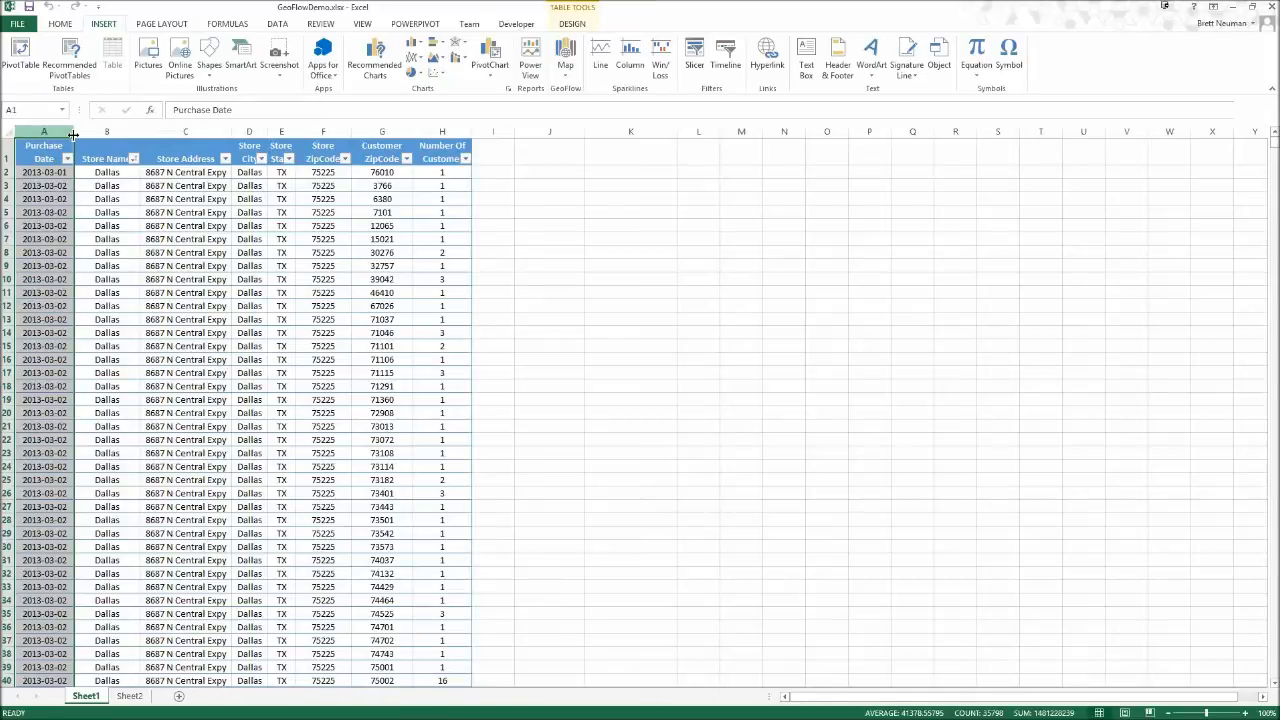
drag(381, 131, 432, 144)
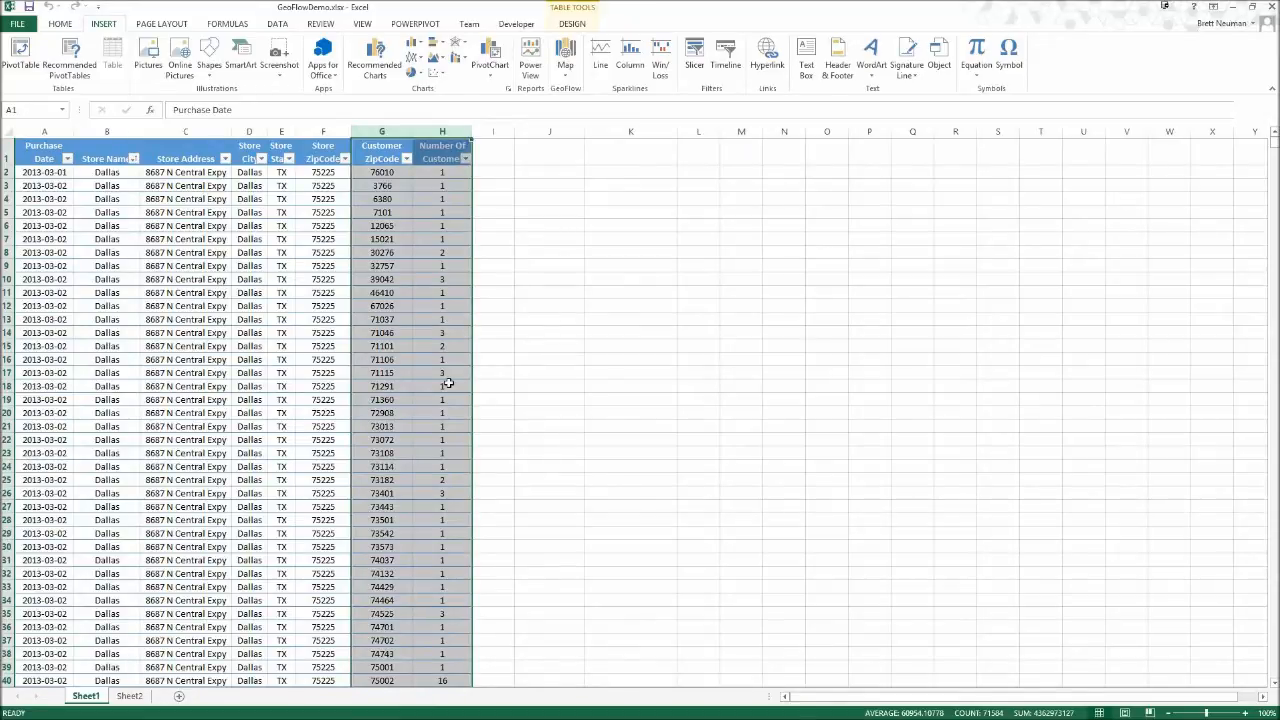
scroll(428, 463, down, 15)
scroll(431, 461, down, 2)
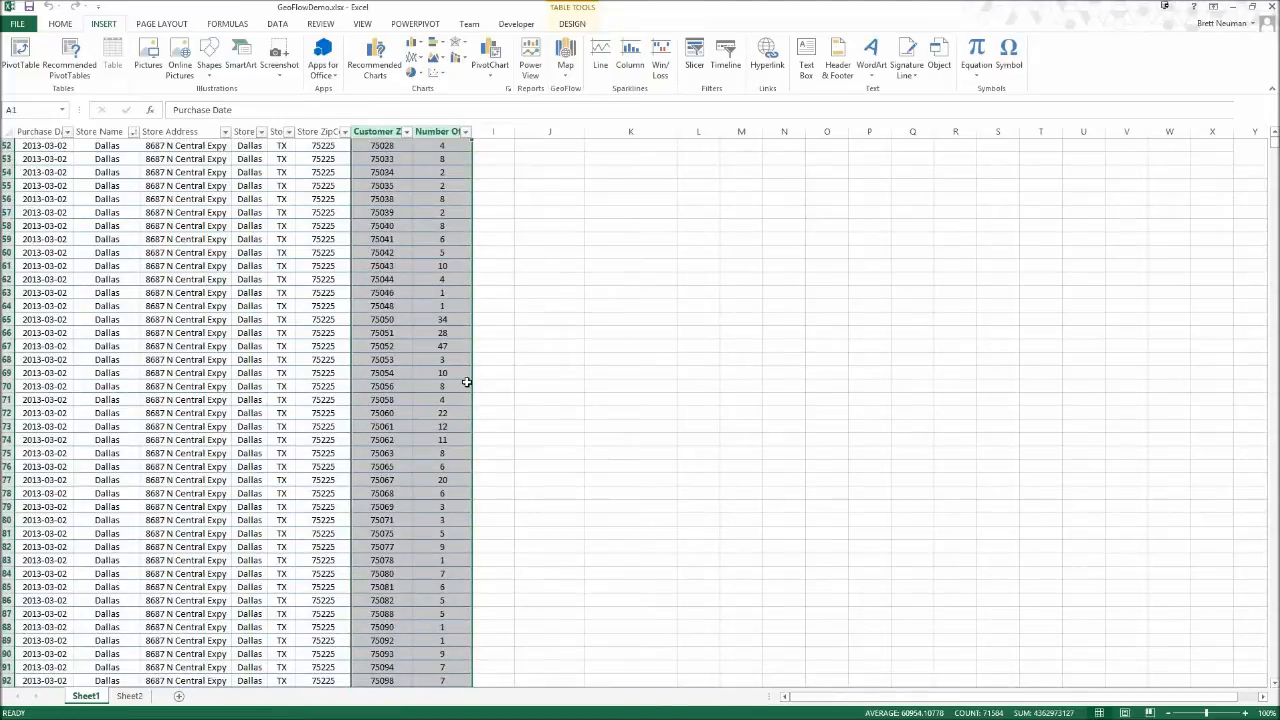
click(443, 332)
drag(383, 266, 446, 480)
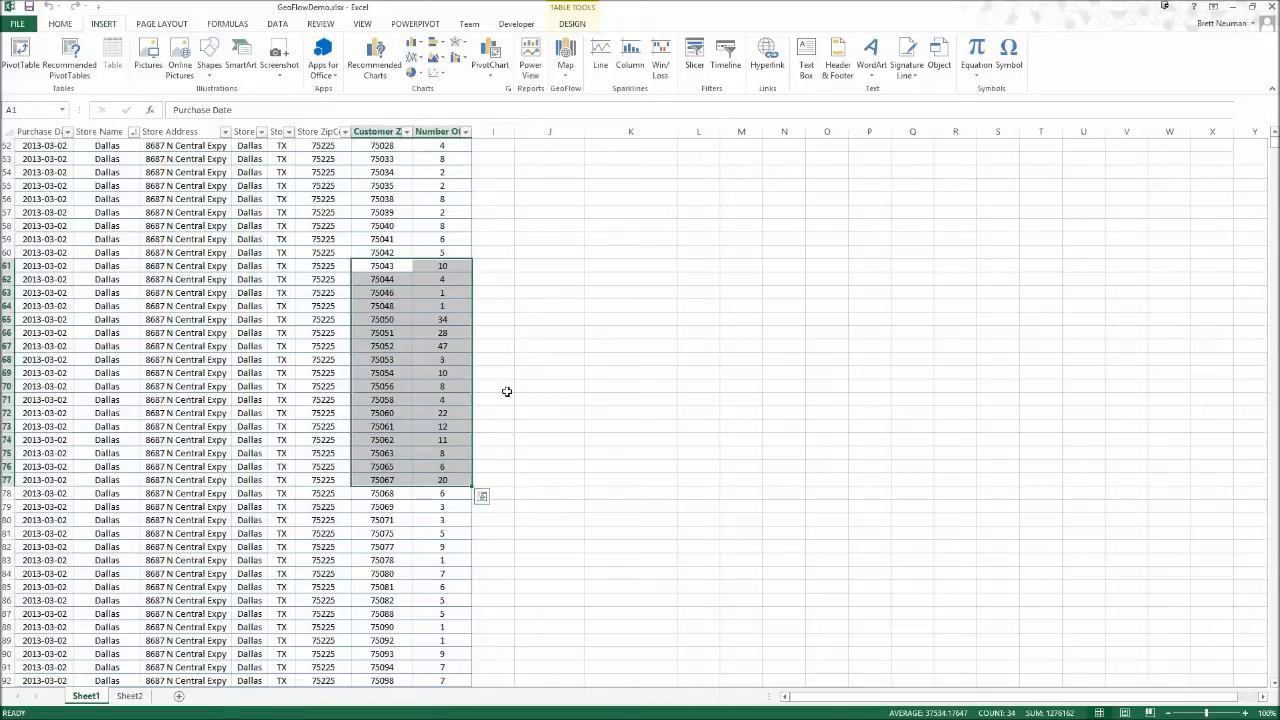
click(45, 148)
scroll(44, 307, up, 12)
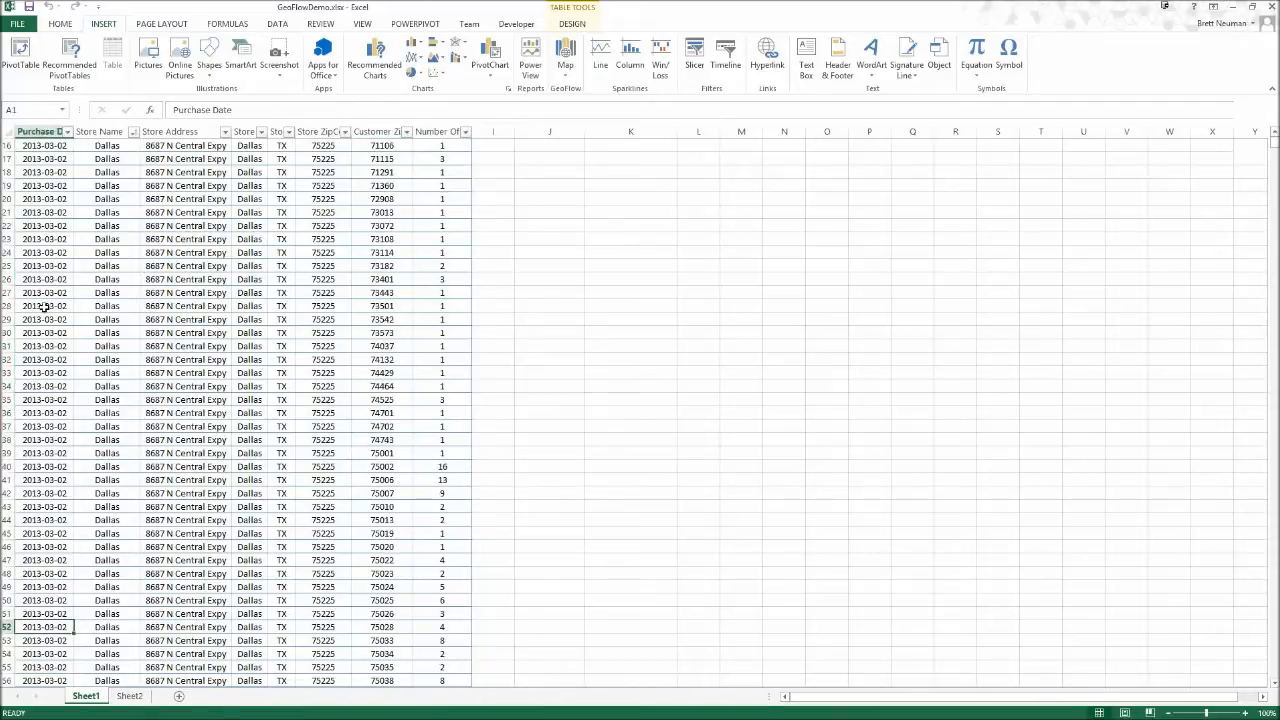
scroll(44, 307, up, 5)
click(46, 152)
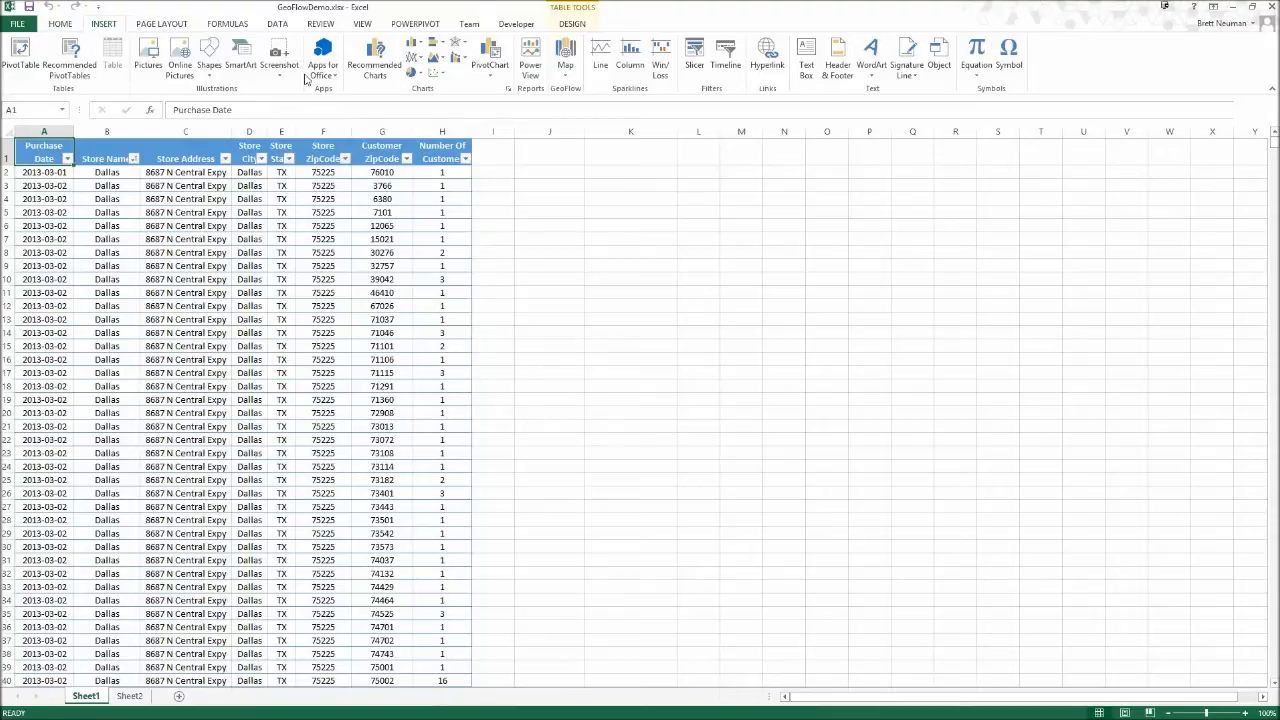
Examine the external data import sources, the SQL Server connection settings and the PowerPivot tools without importing anything
click(279, 24)
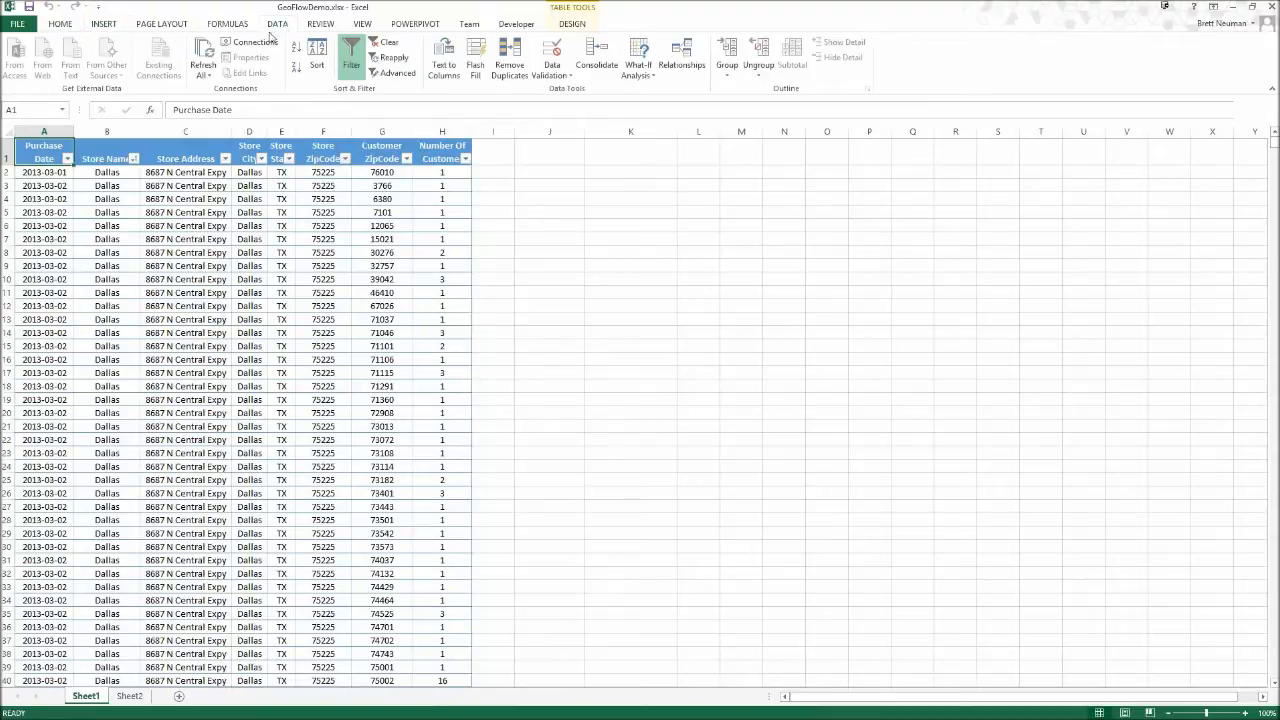
click(262, 45)
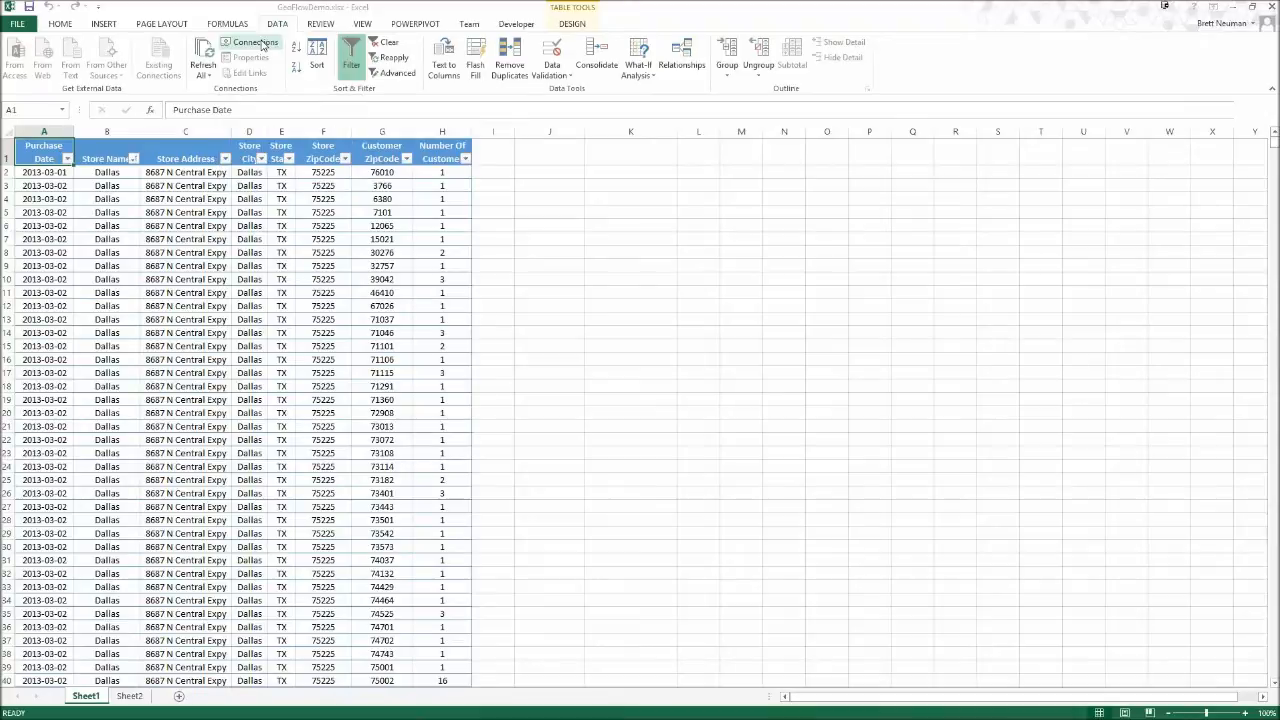
click(832, 188)
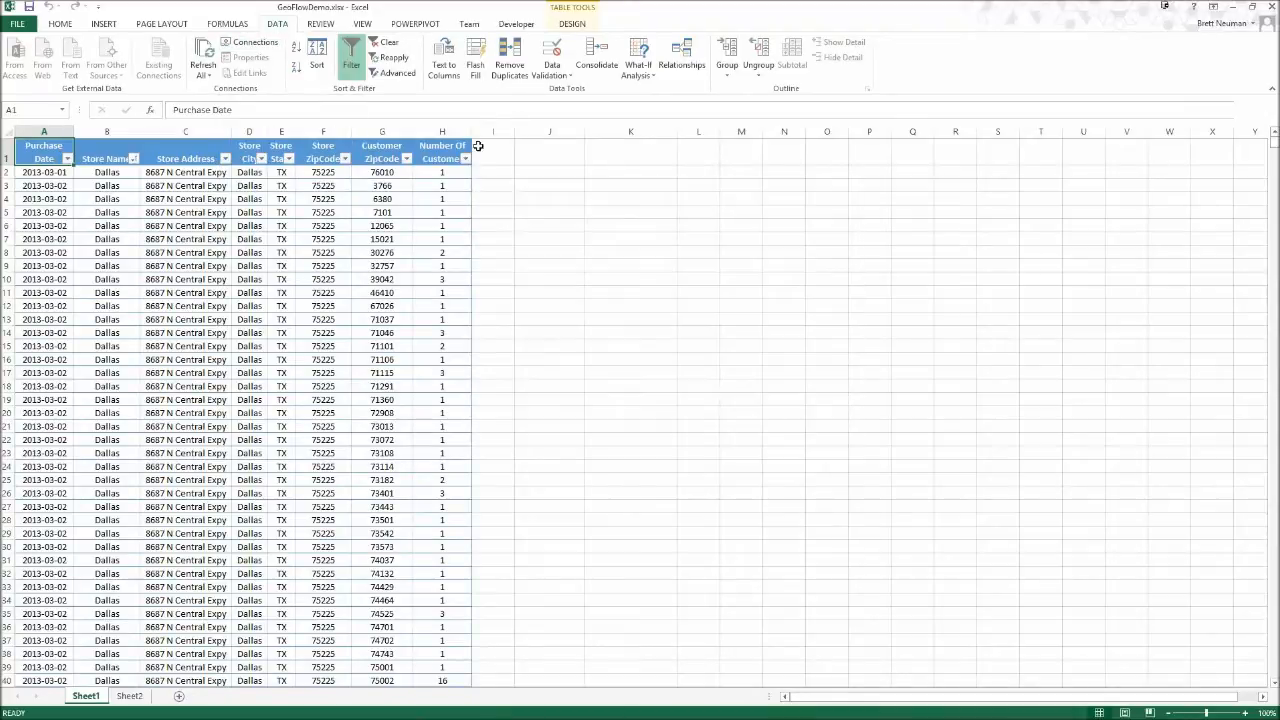
click(531, 188)
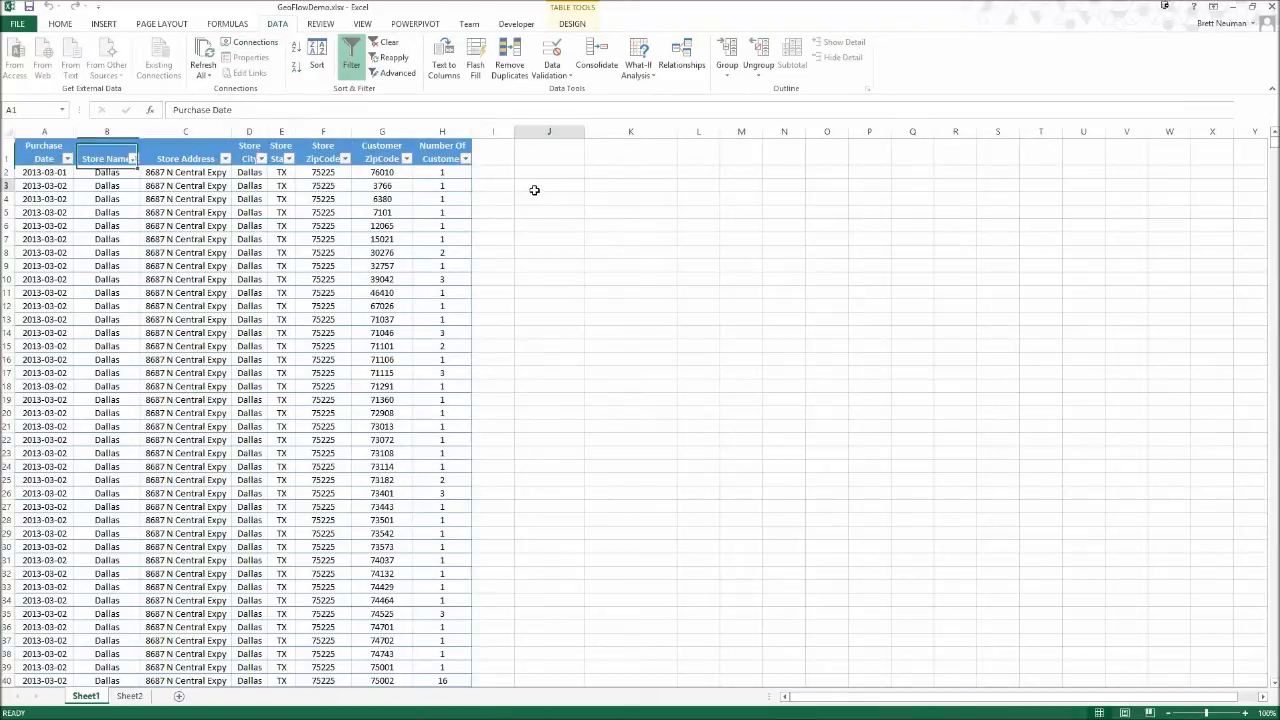
click(106, 62)
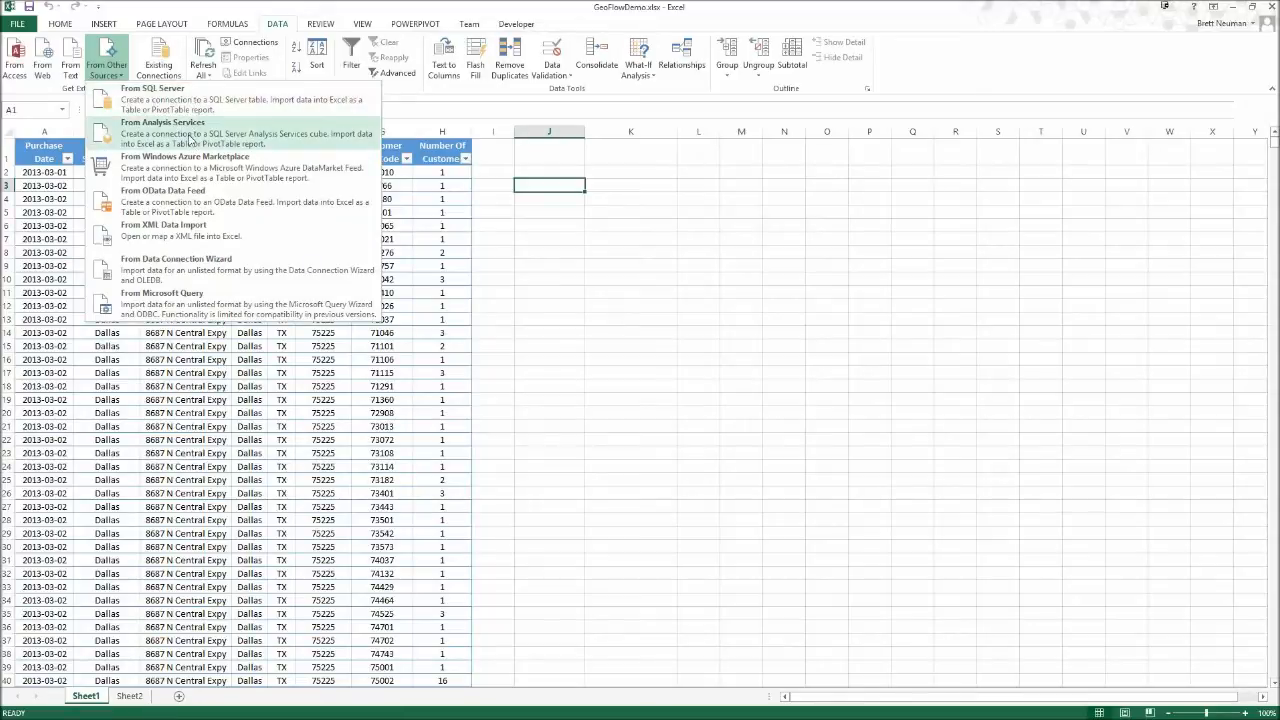
click(201, 103)
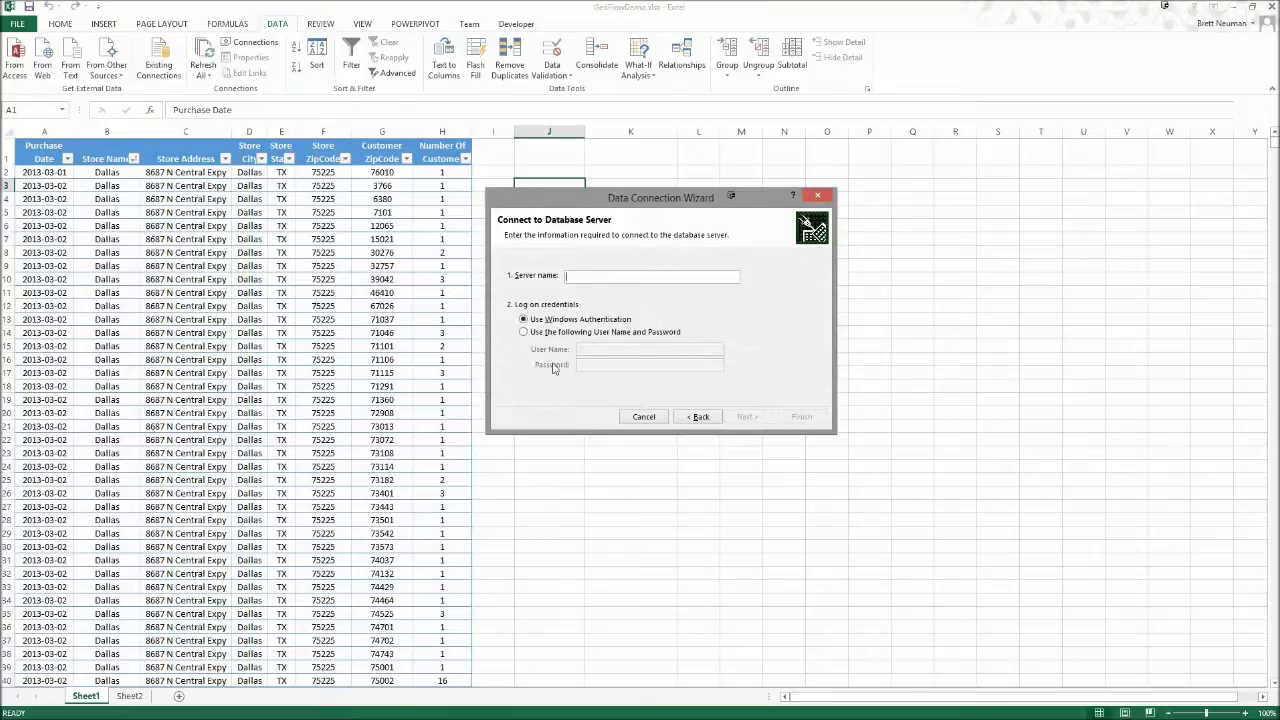
click(641, 417)
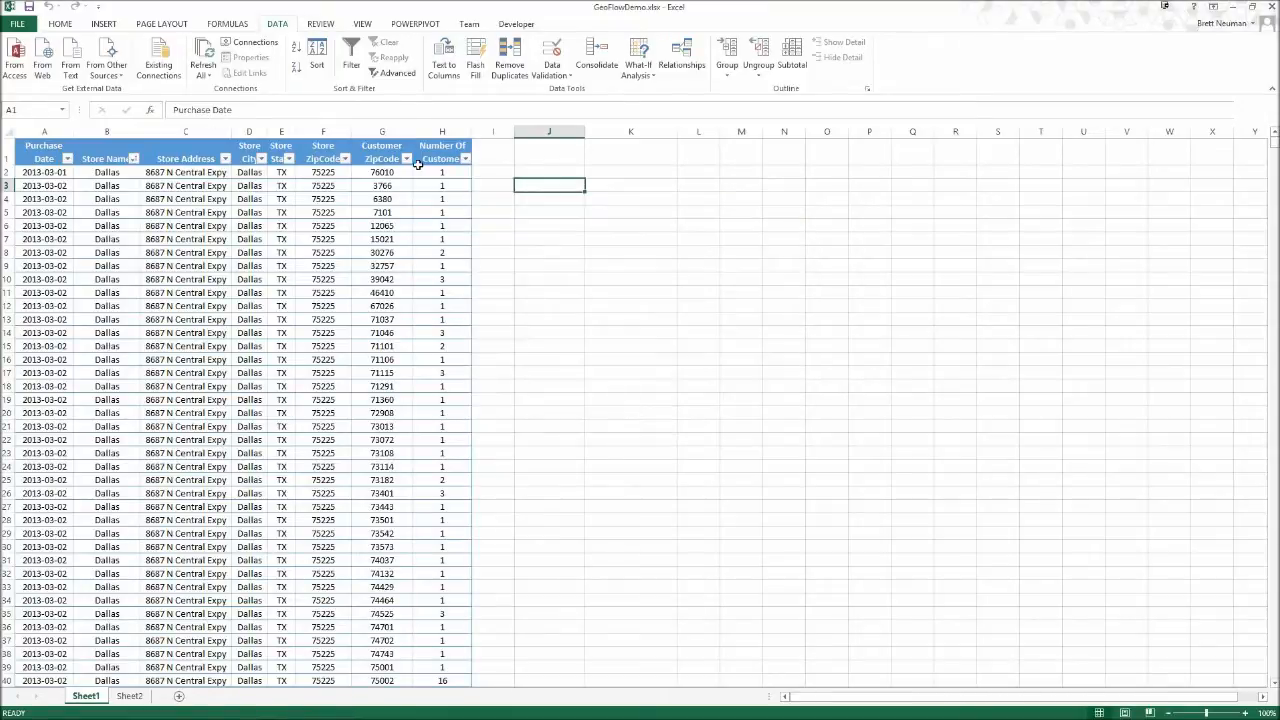
click(412, 26)
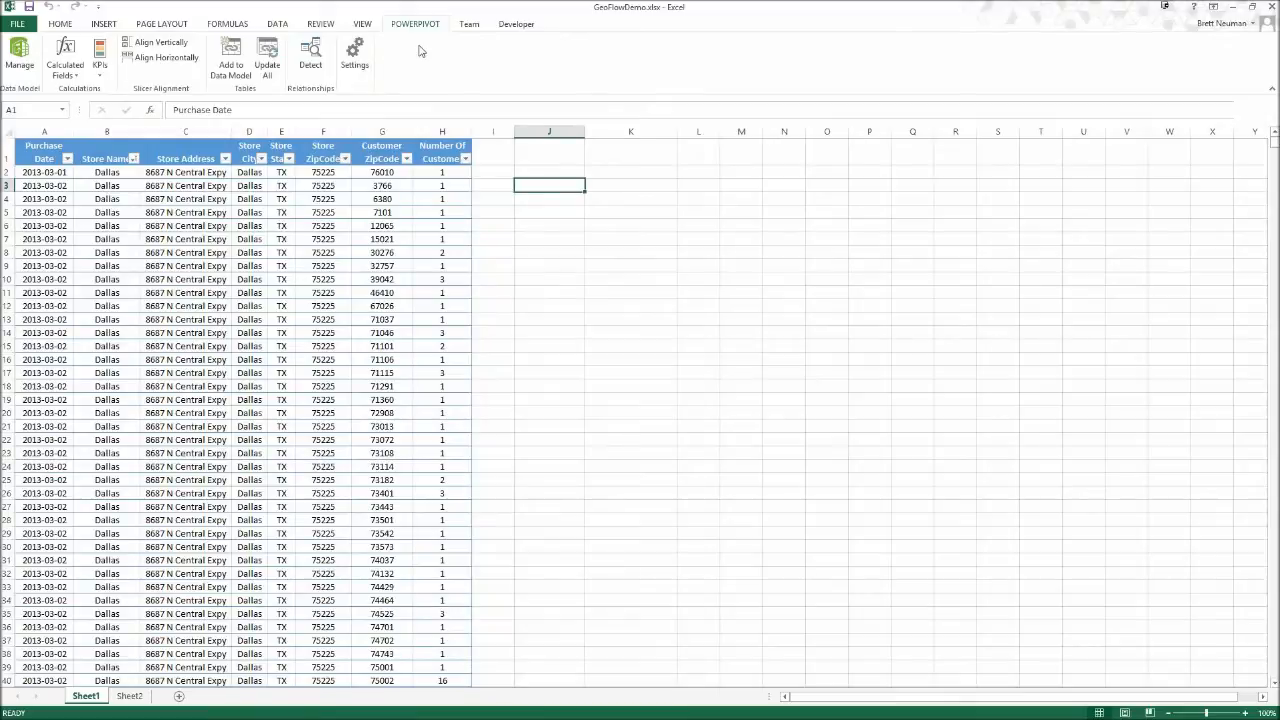
click(277, 25)
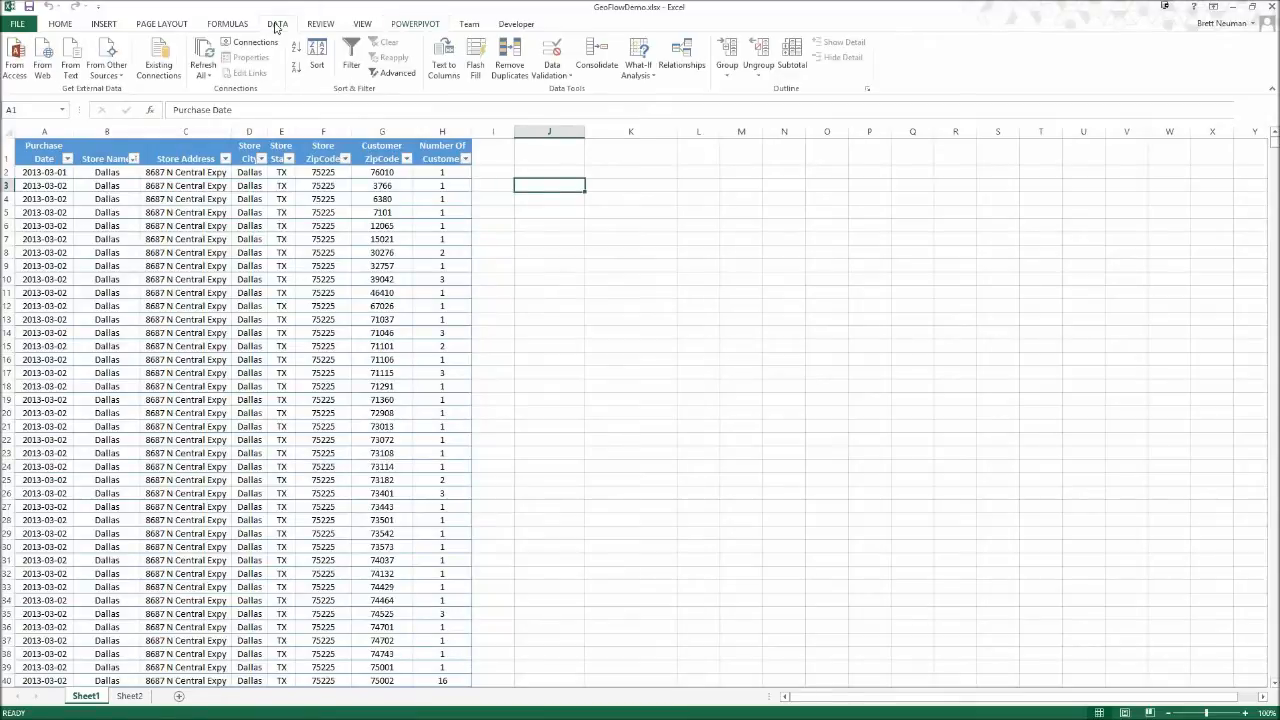
Create a new GeoFlow map tour from the store purchase table in Sheet1
click(109, 29)
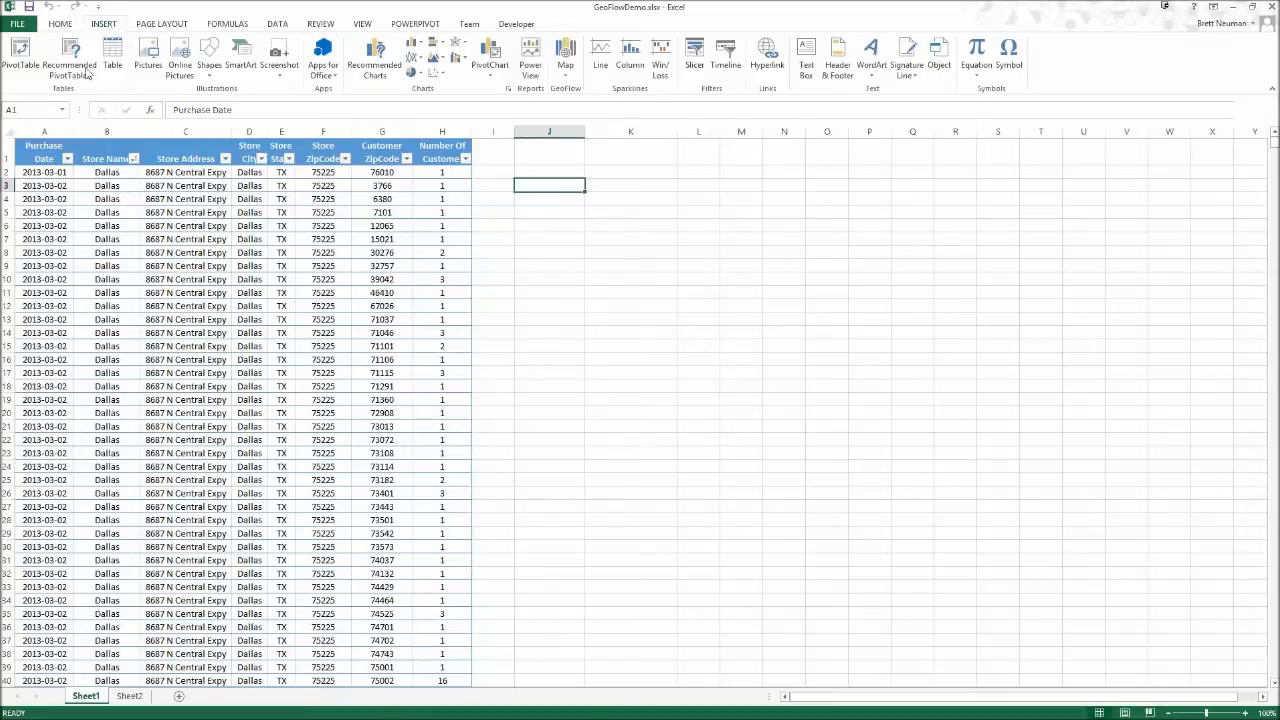
click(42, 155)
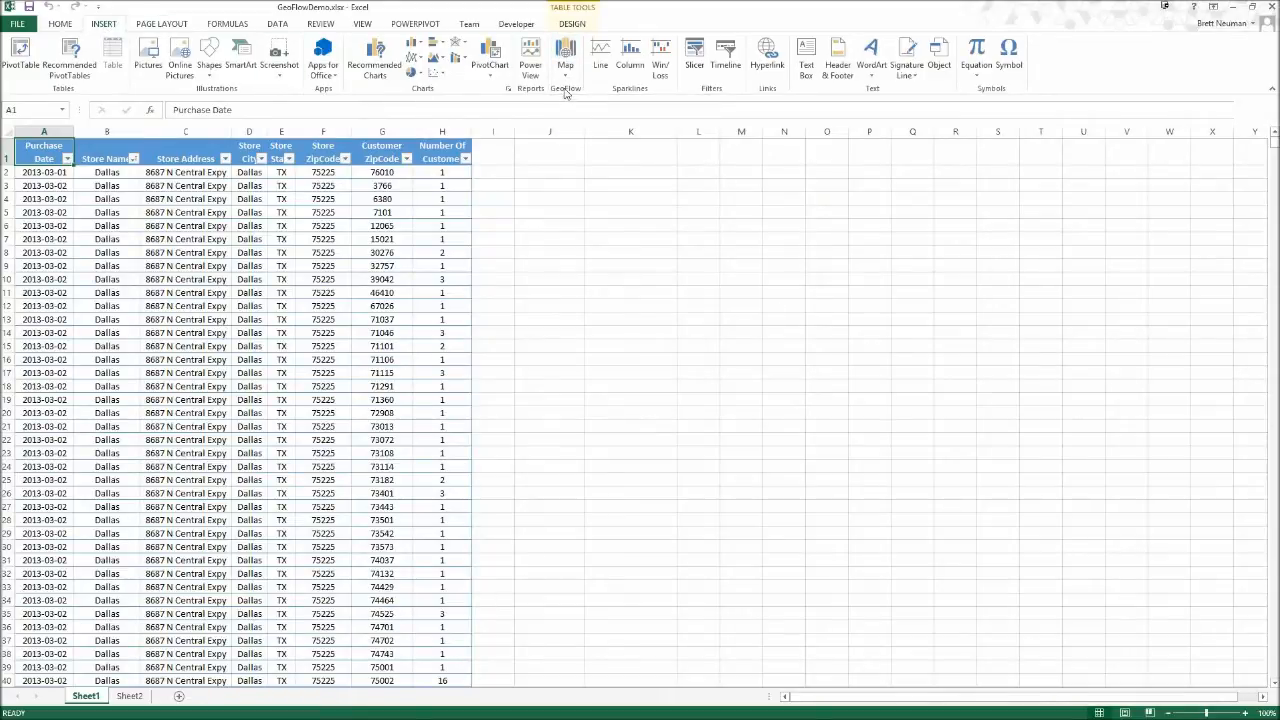
click(566, 50)
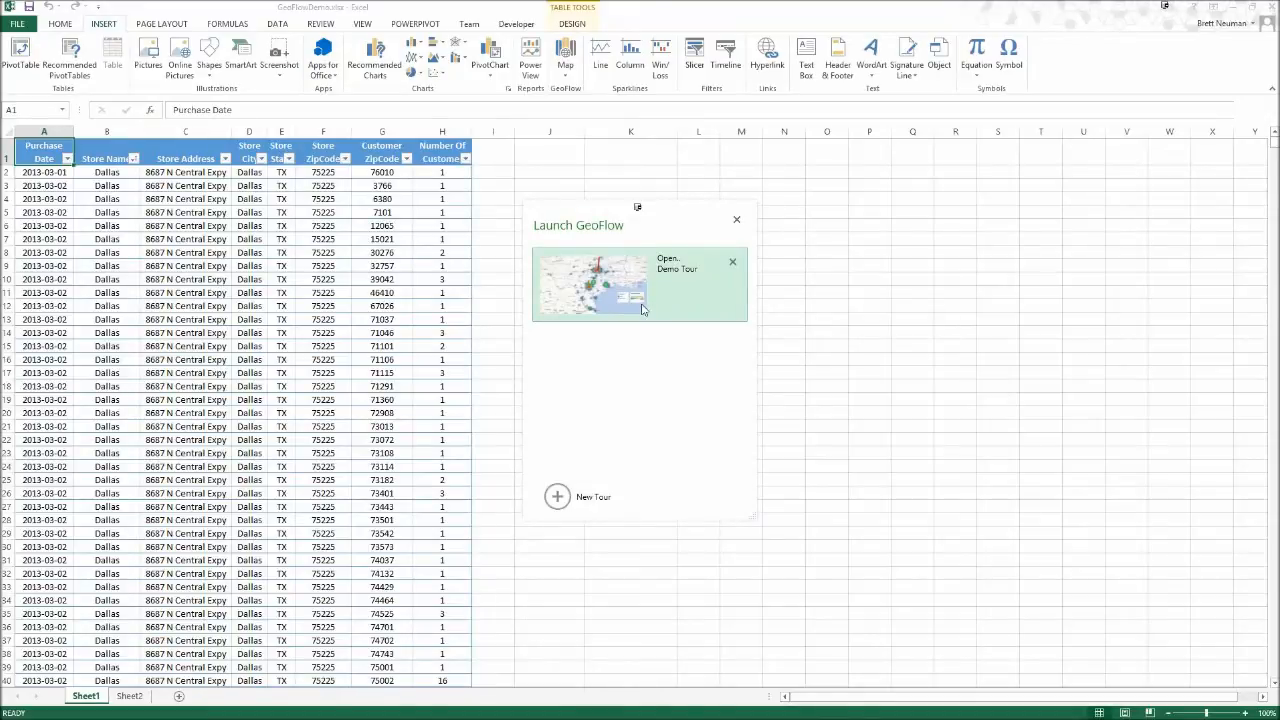
click(558, 496)
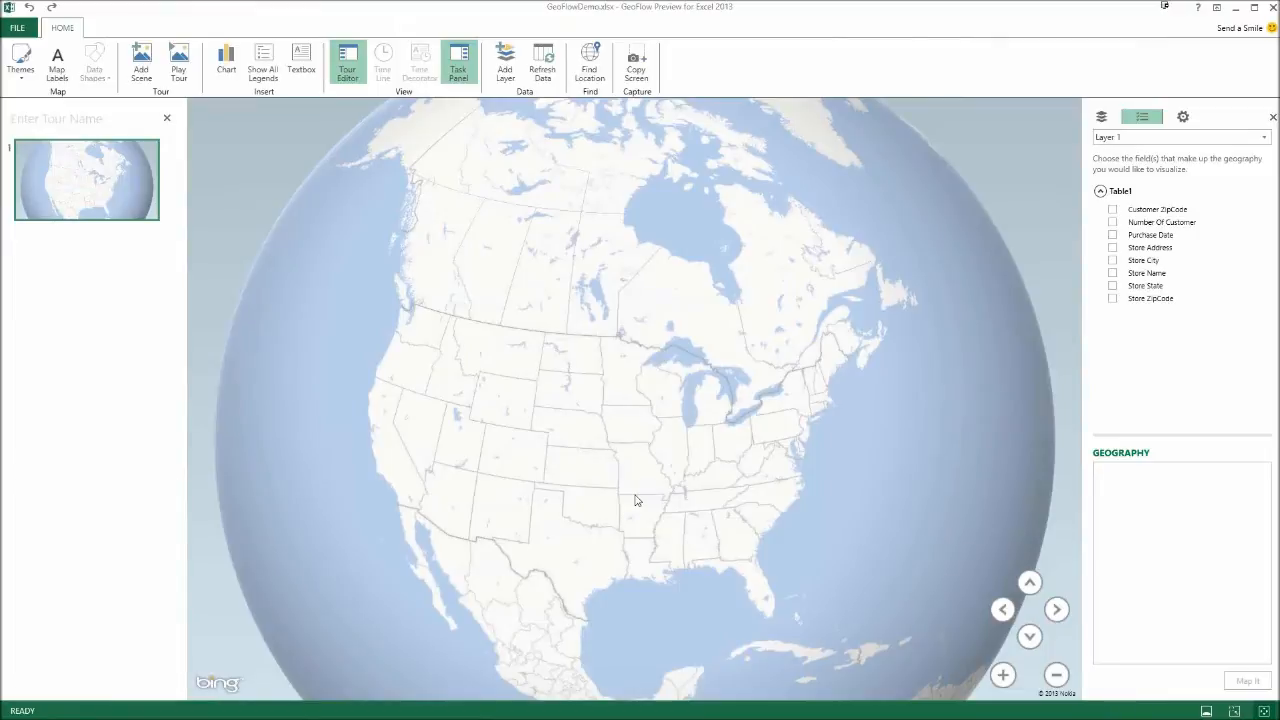
Rotate, tilt and zoom the globe to frame Texas and the Gulf coast
drag(668, 358, 646, 403)
click(1030, 637)
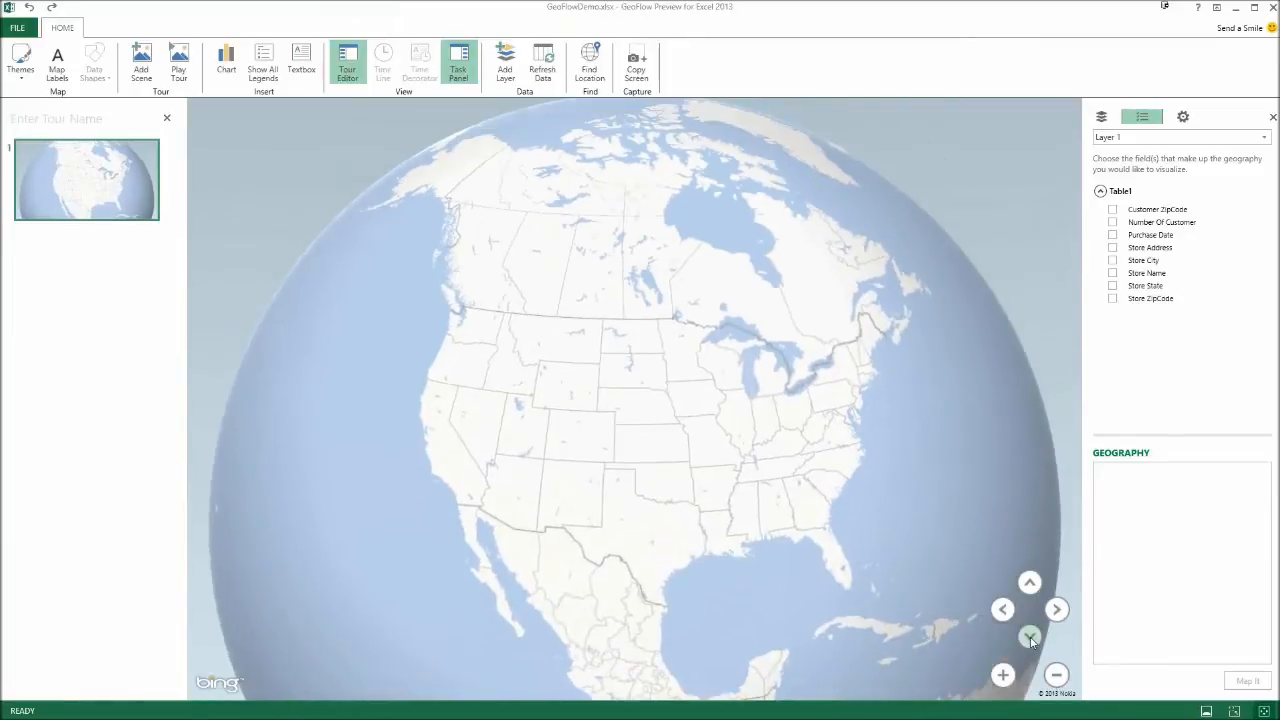
drag(724, 360, 726, 566)
scroll(679, 539, up, 3)
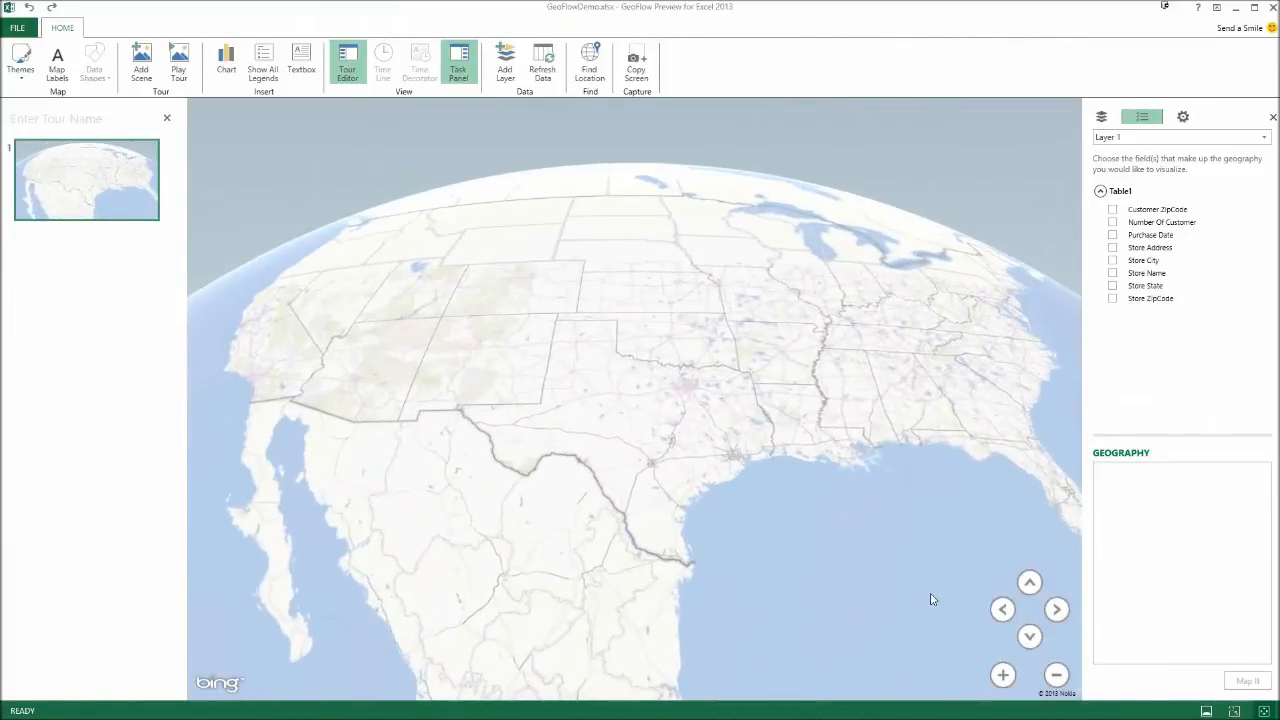
click(1029, 585)
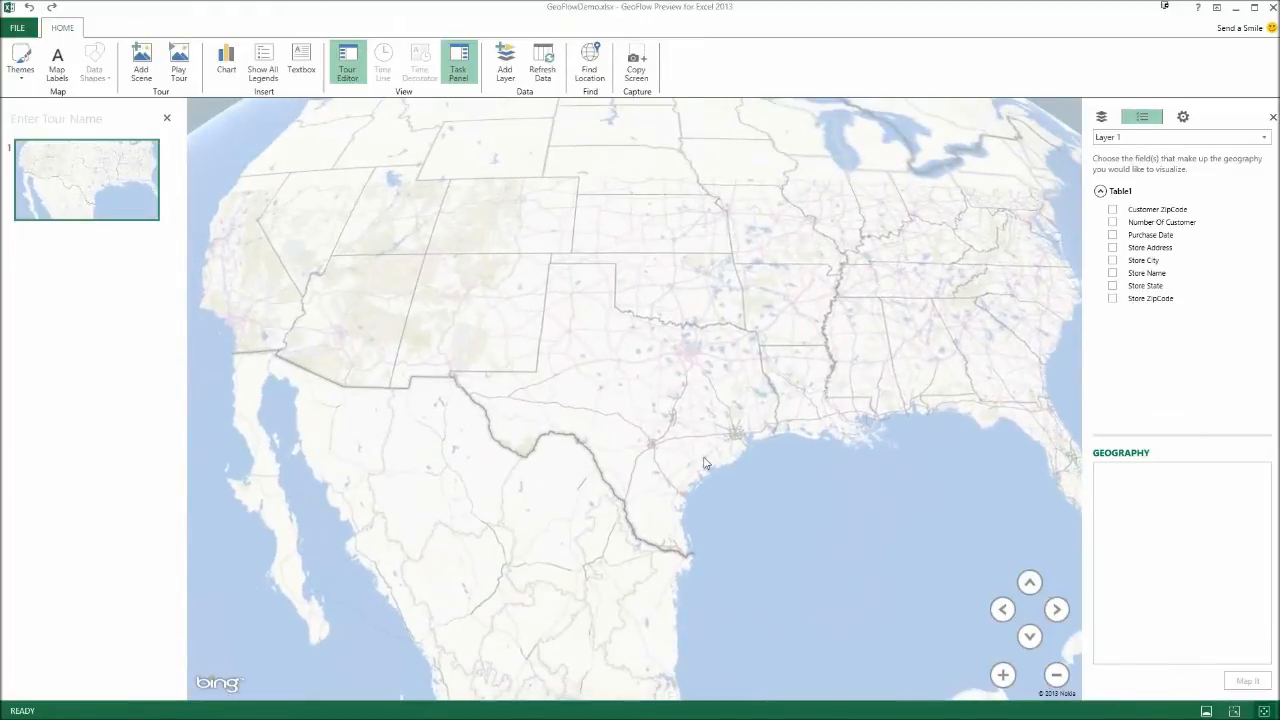
scroll(669, 458, up, 3)
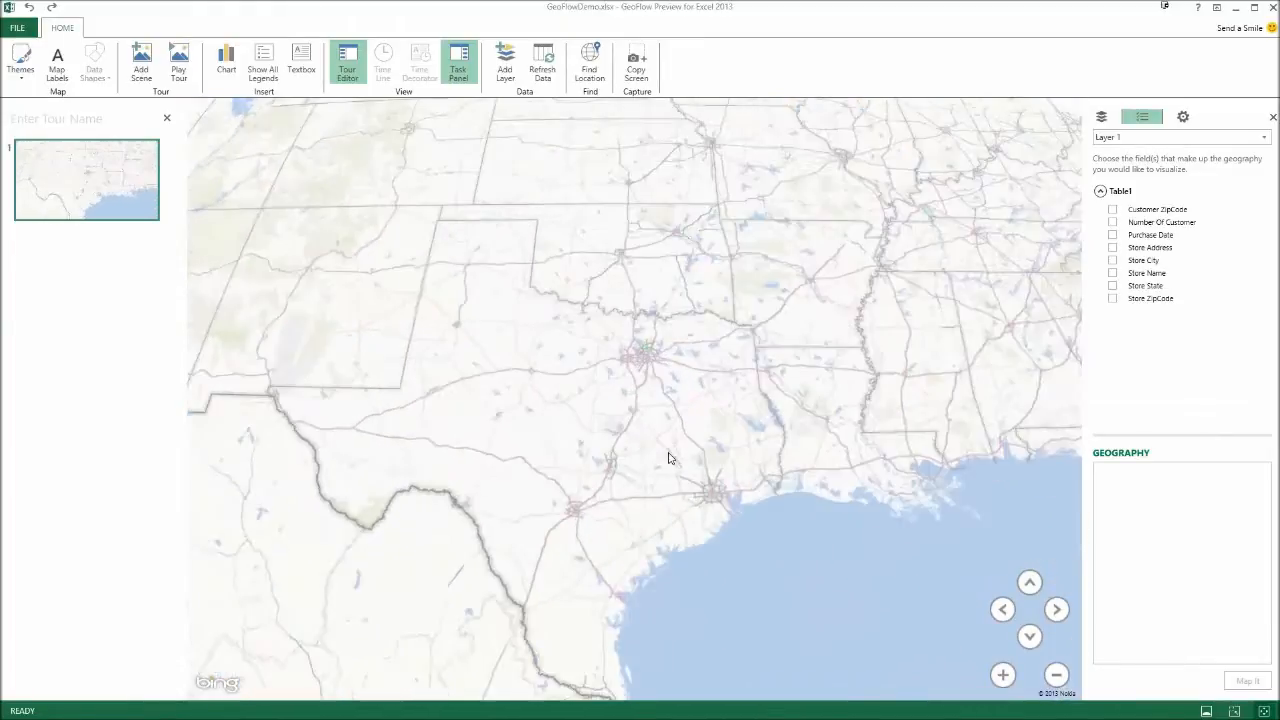
Map the stores using Store Address as Address, Store City as City, Store State as State/Province and Store ZipCode as Zip
click(1029, 636)
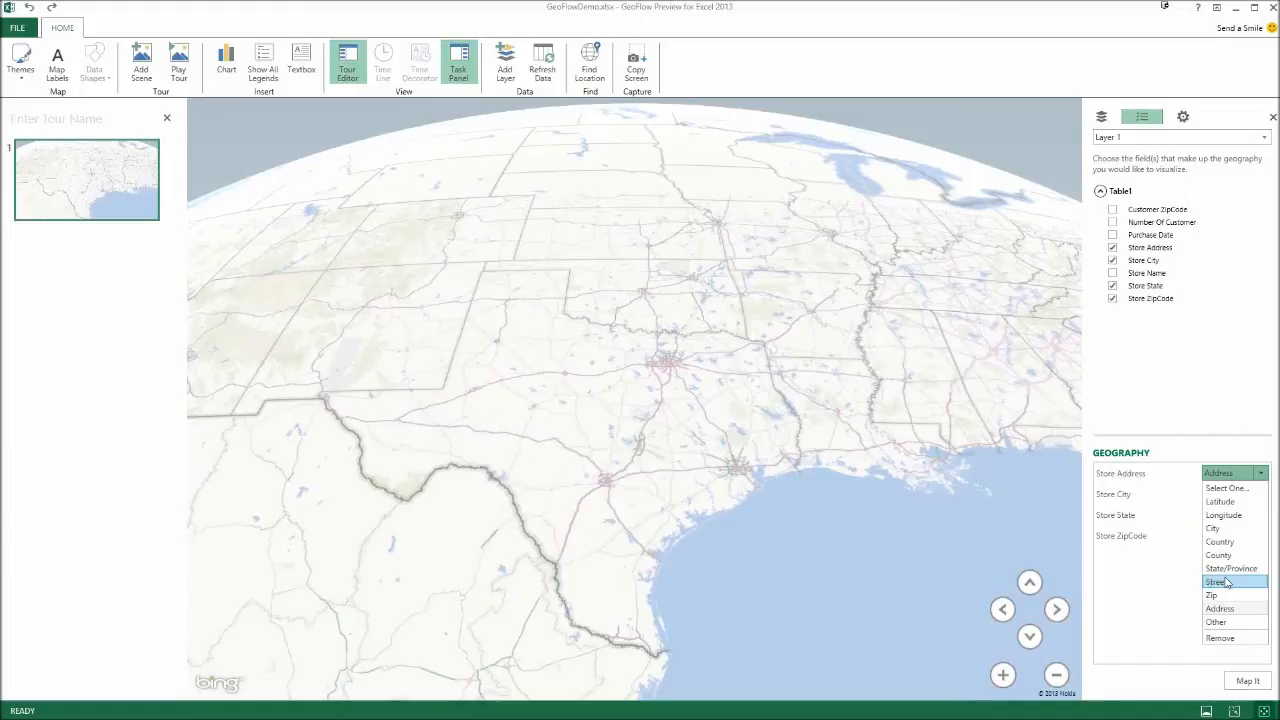
click(1234, 478)
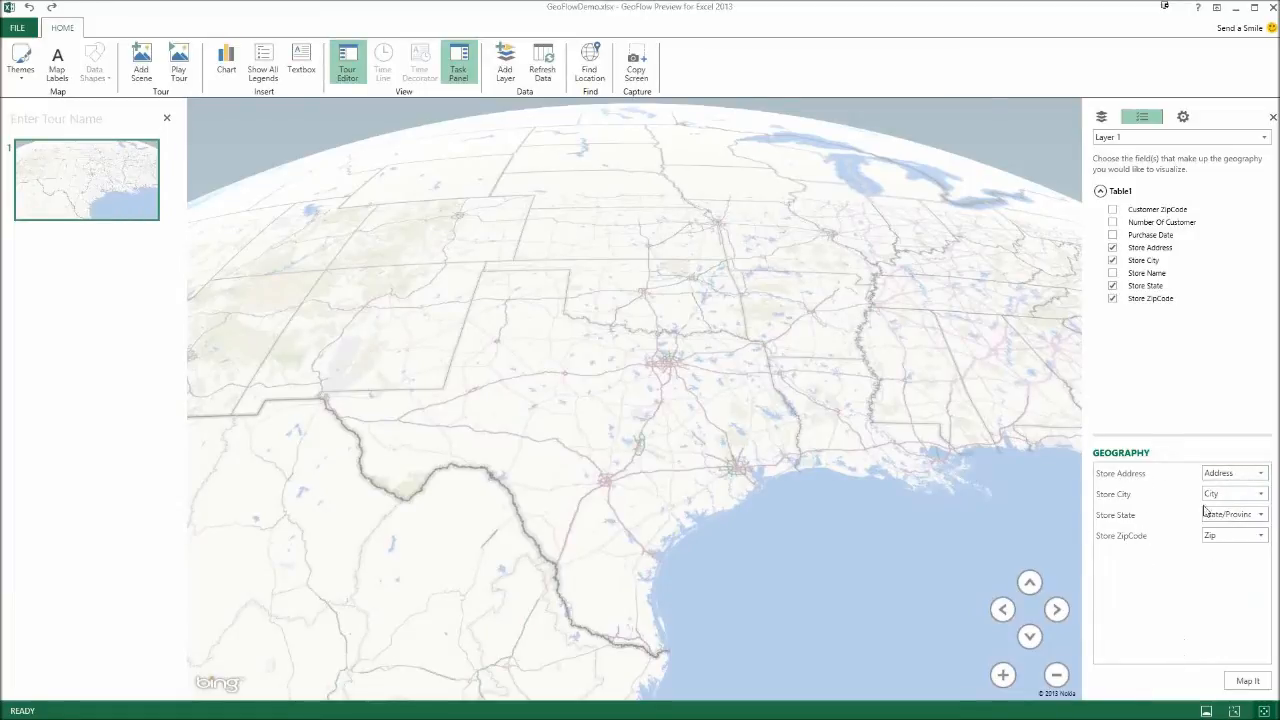
click(1246, 682)
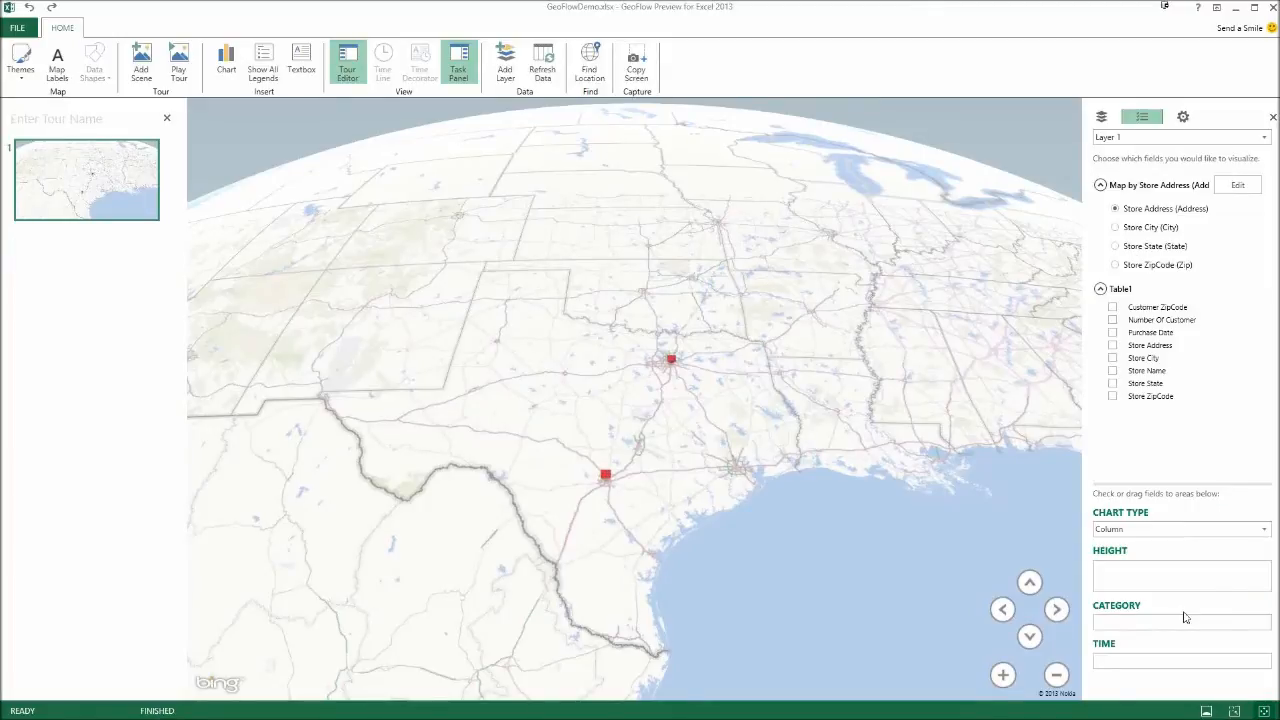
Set the column height to the sum of Number Of Customer and close the Layer 1 legend
drag(686, 465, 696, 453)
scroll(697, 453, up, 3)
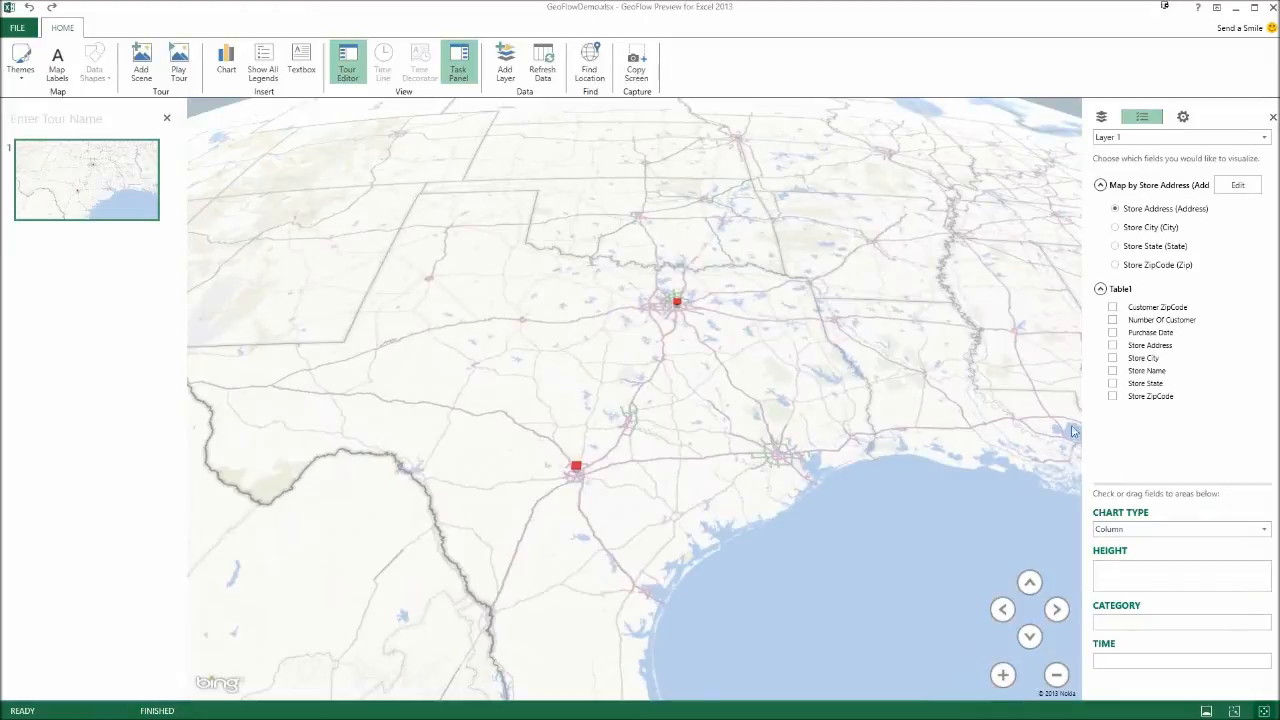
click(1113, 321)
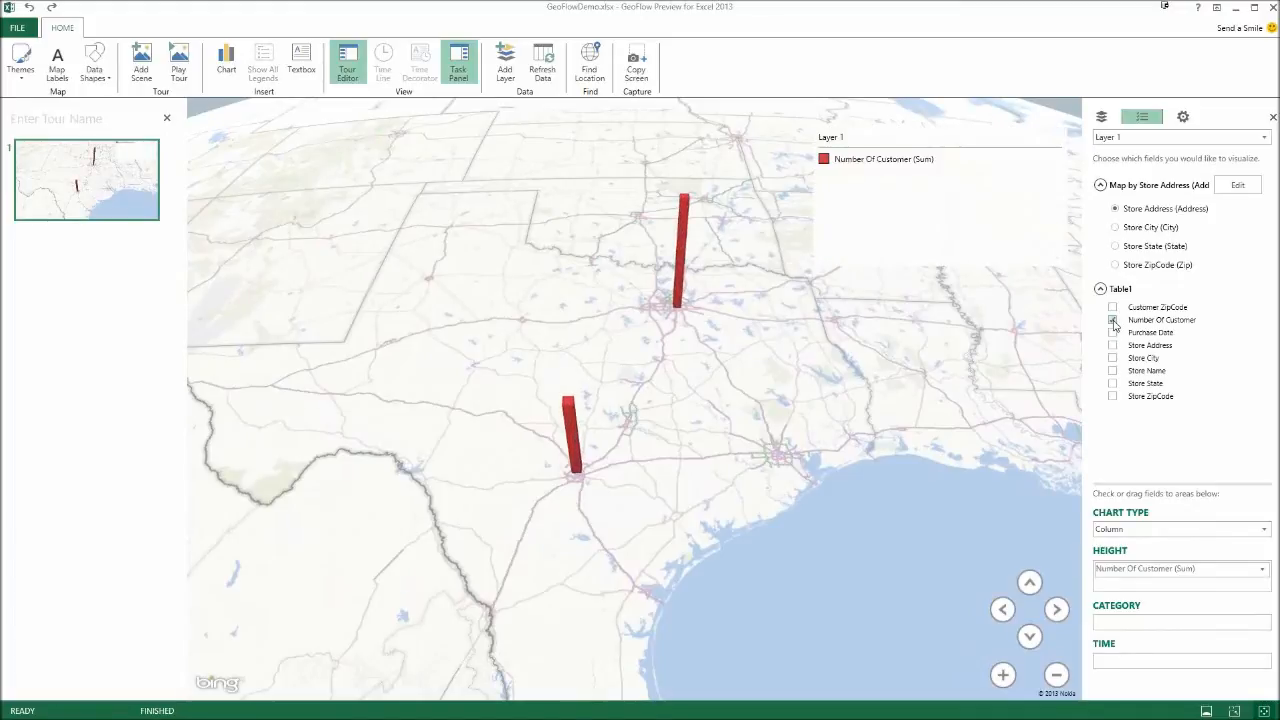
mouse_move(872, 178)
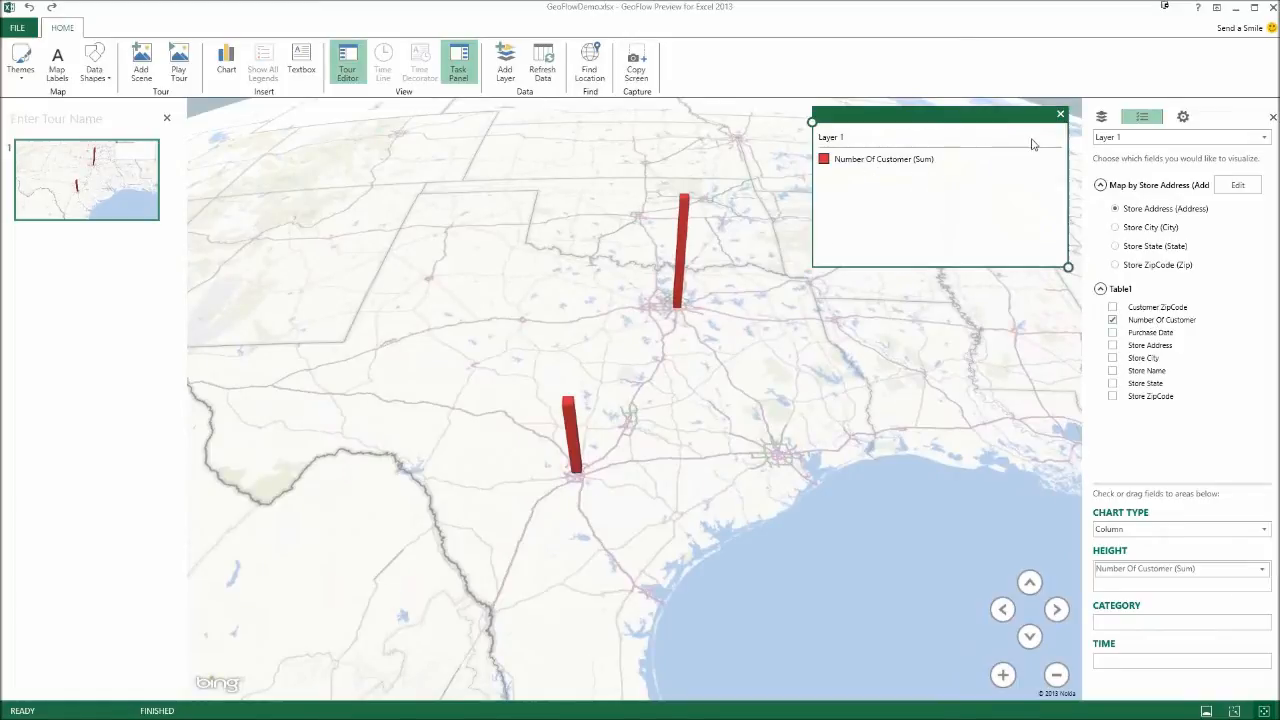
click(1060, 118)
Add Store Name as the category so each store's column has its own color
drag(689, 338, 743, 297)
scroll(702, 376, up, 3)
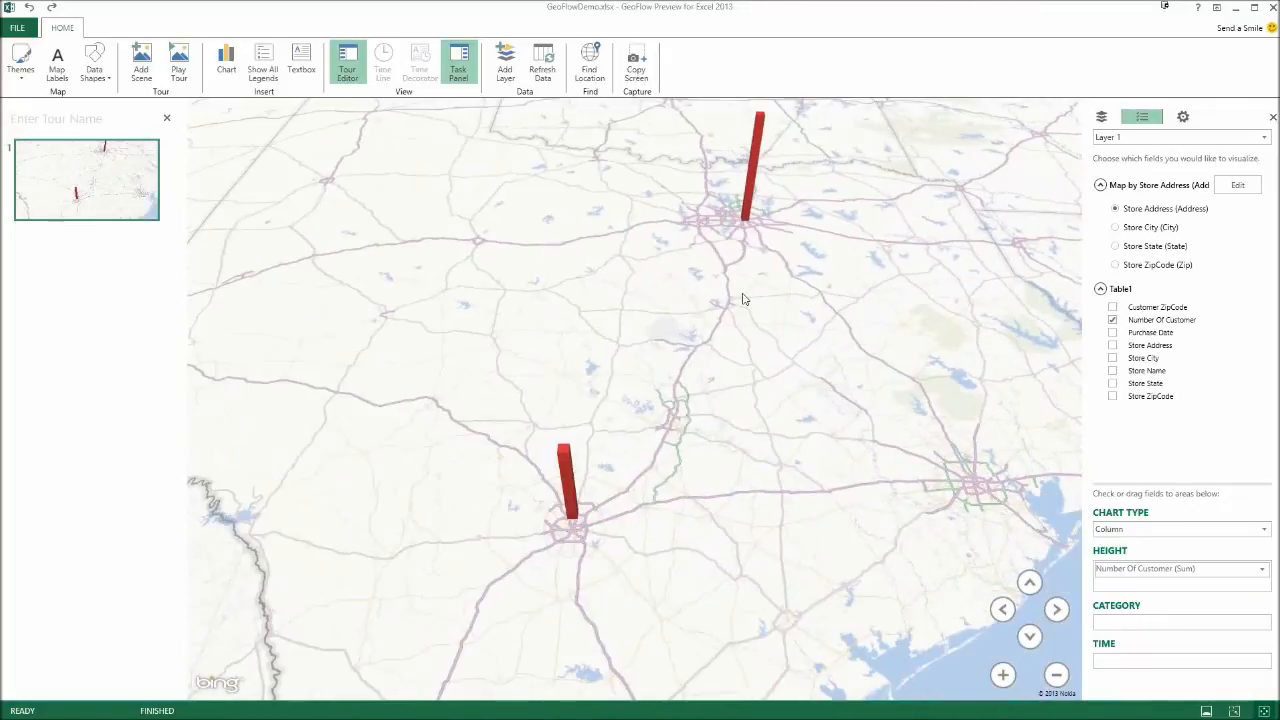
scroll(727, 331, down, 3)
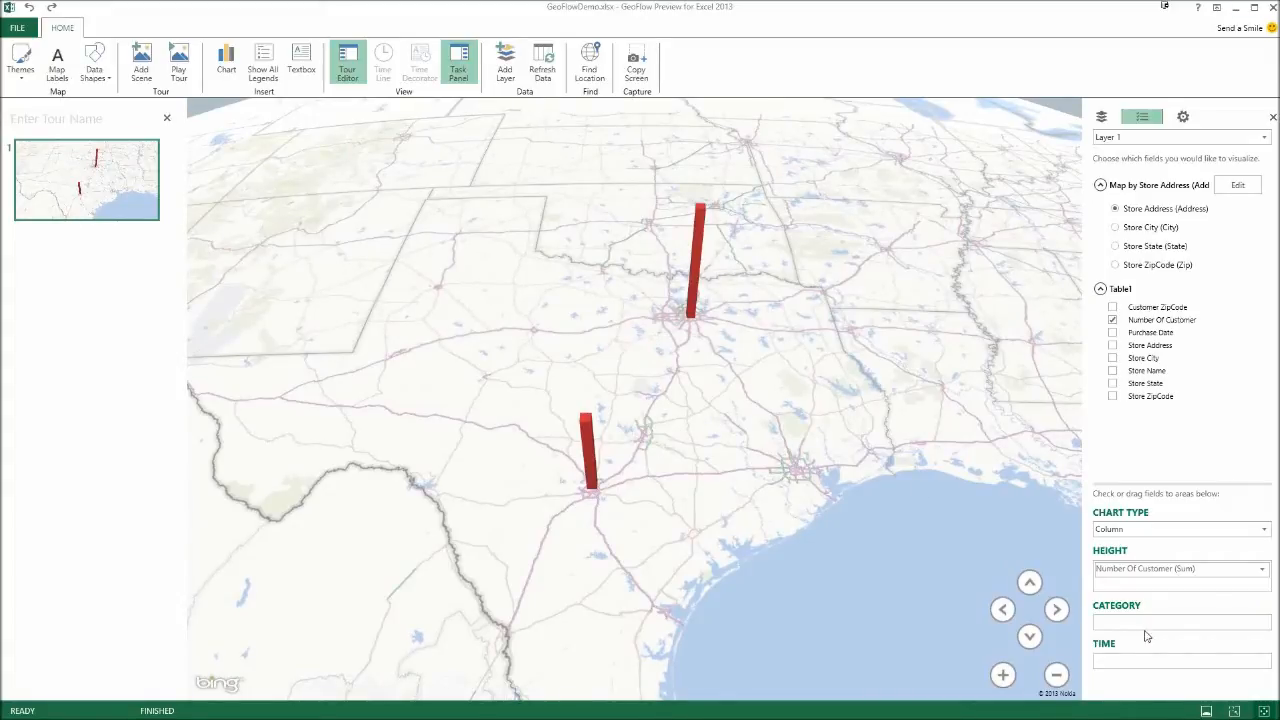
click(1112, 371)
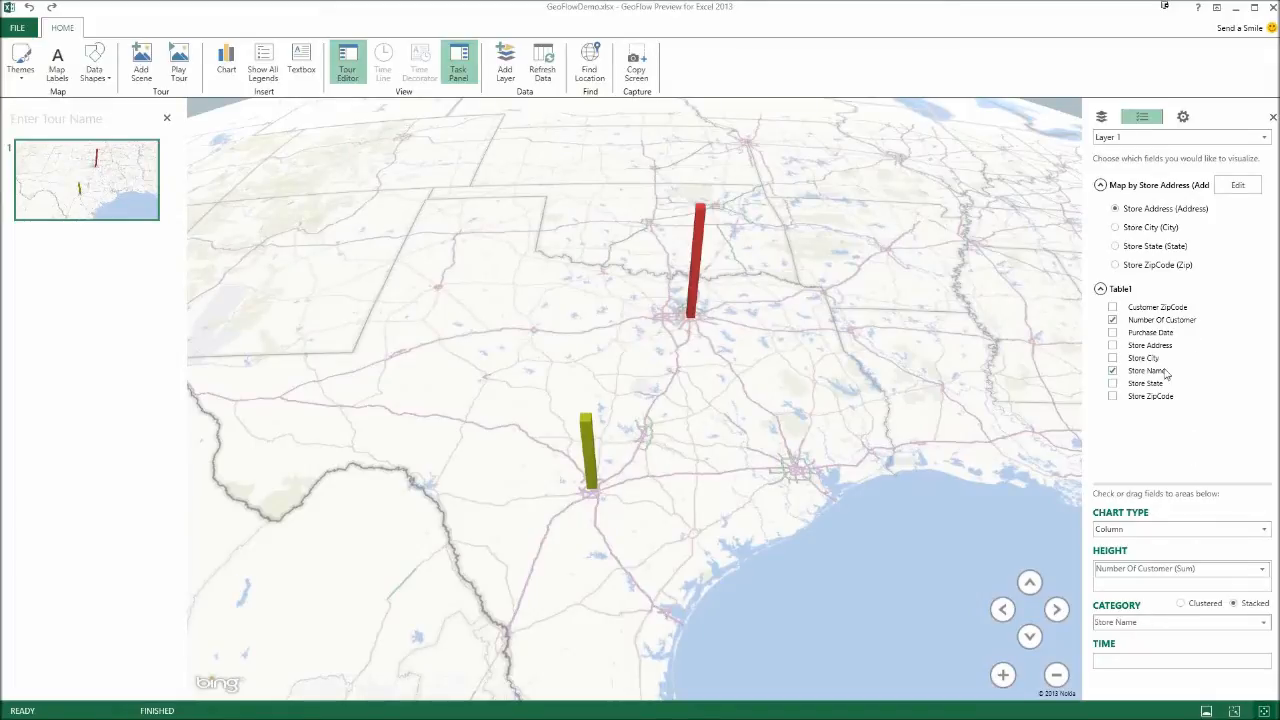
Set the Layer 1 column height to 86% and the thickness to 79%
click(1183, 117)
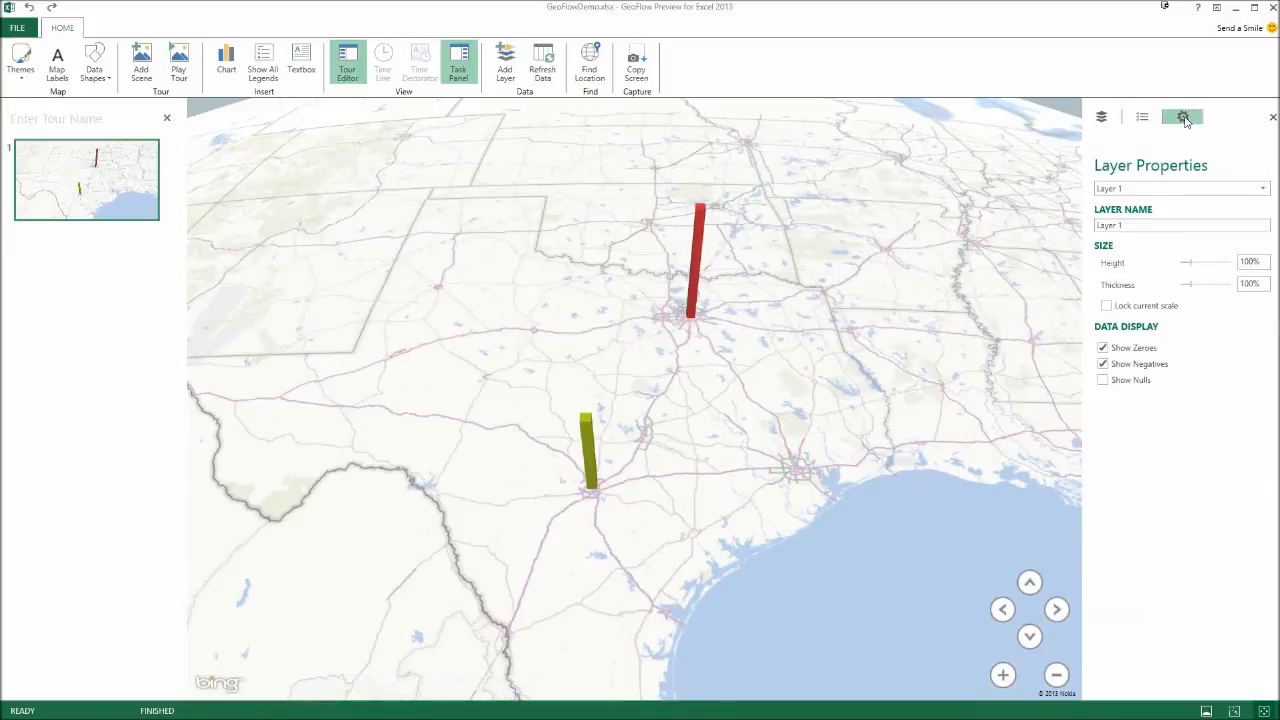
mouse_move(1190, 264)
mouse_down()
mouse_move(1214, 286)
mouse_move(1189, 289)
mouse_move(1191, 262)
mouse_up()
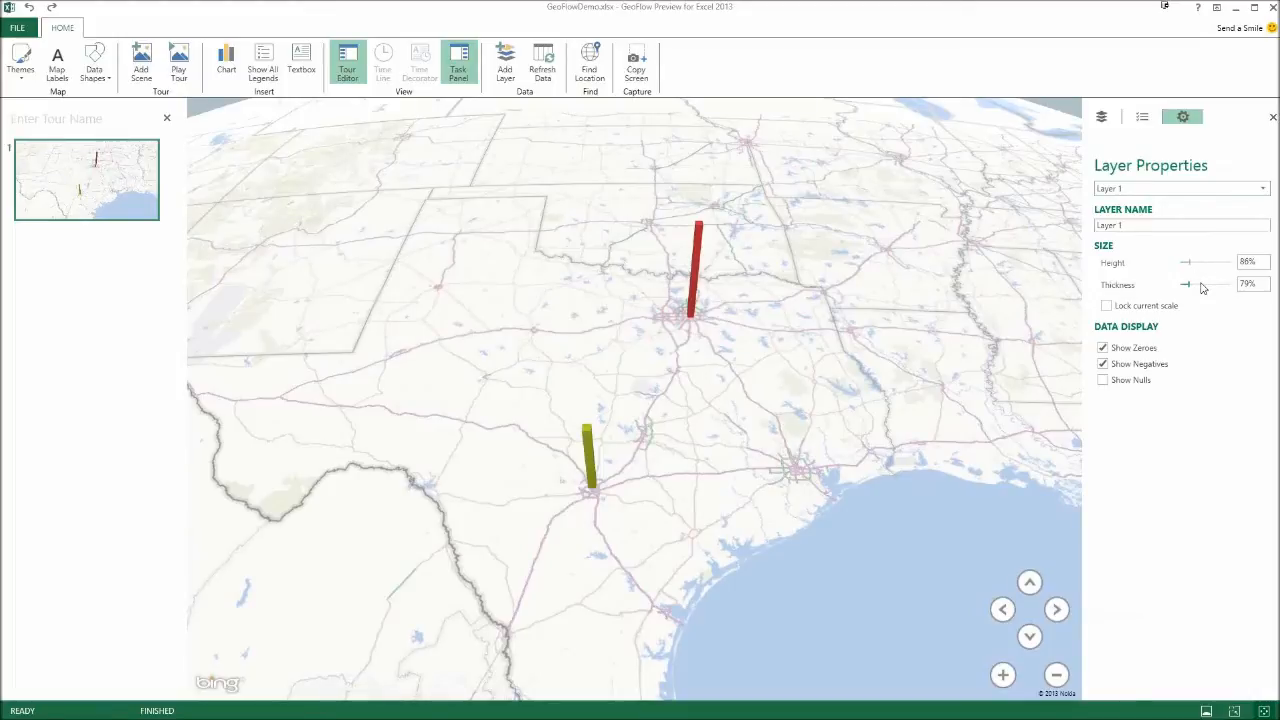
click(1142, 118)
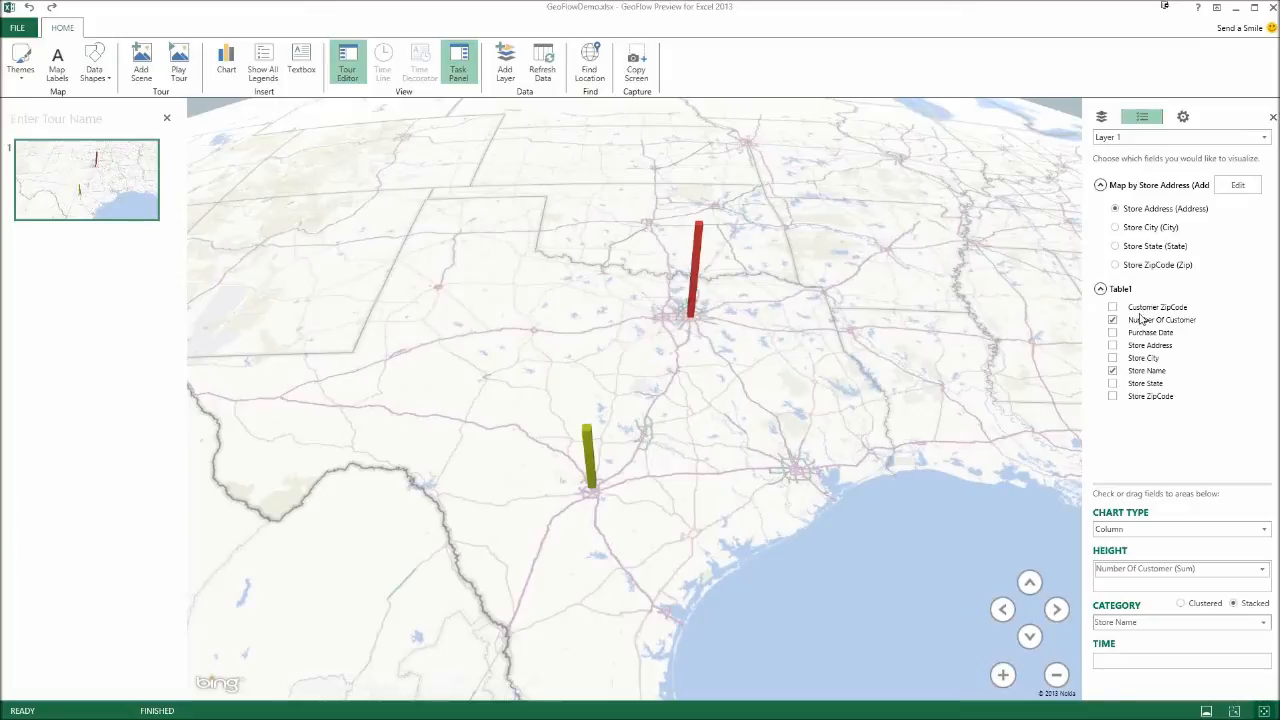
Add a second layer mapped by Customer ZipCode as Zip, with the sum of Number Of Customer as the column height
click(507, 72)
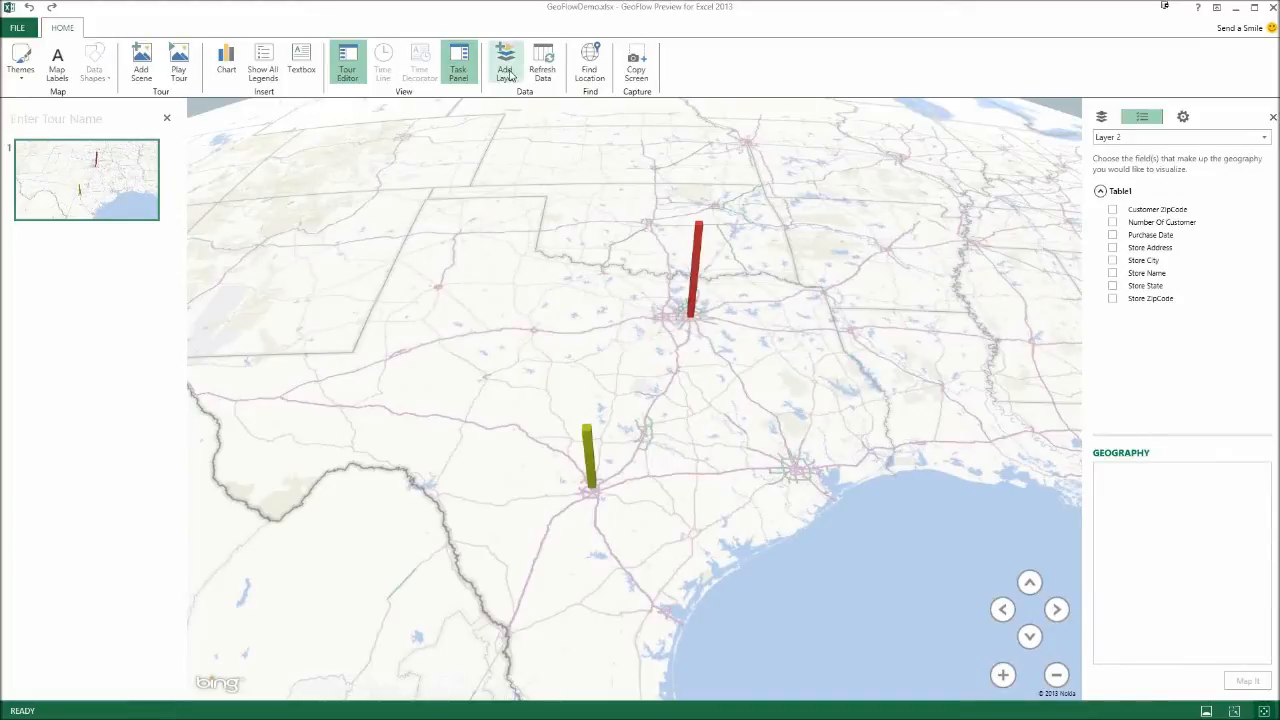
click(1108, 137)
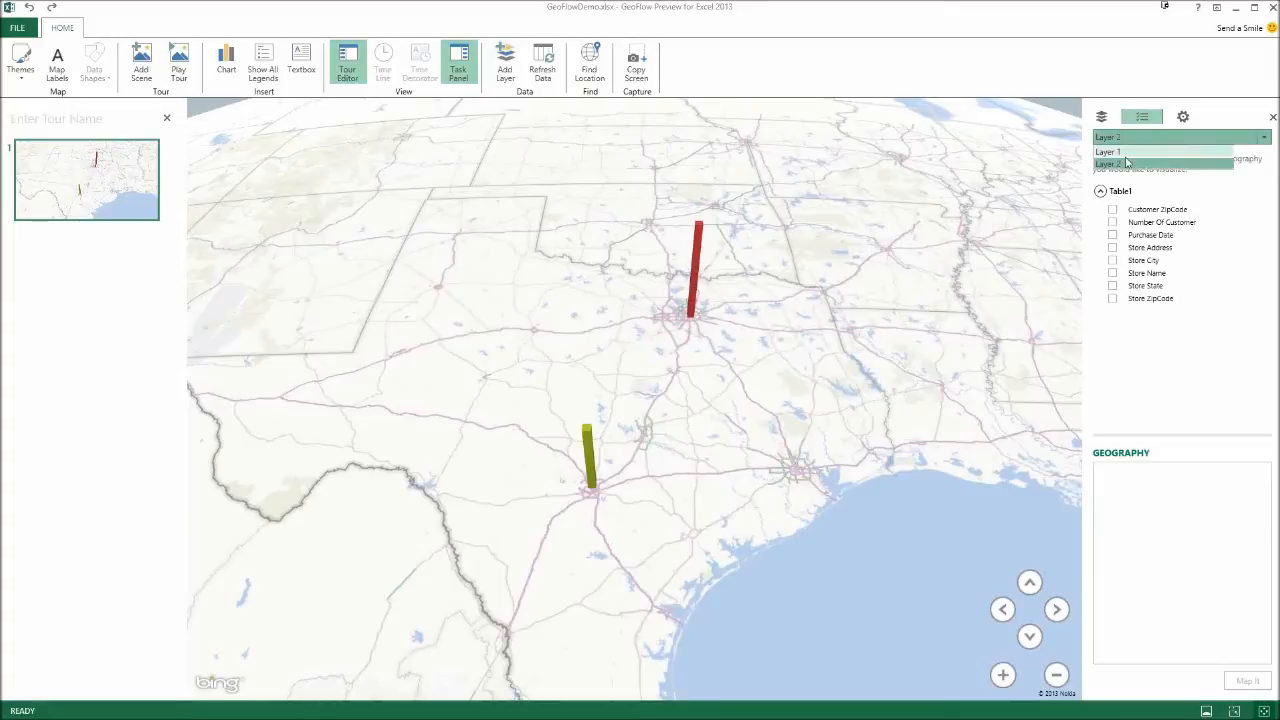
click(1127, 164)
click(1113, 210)
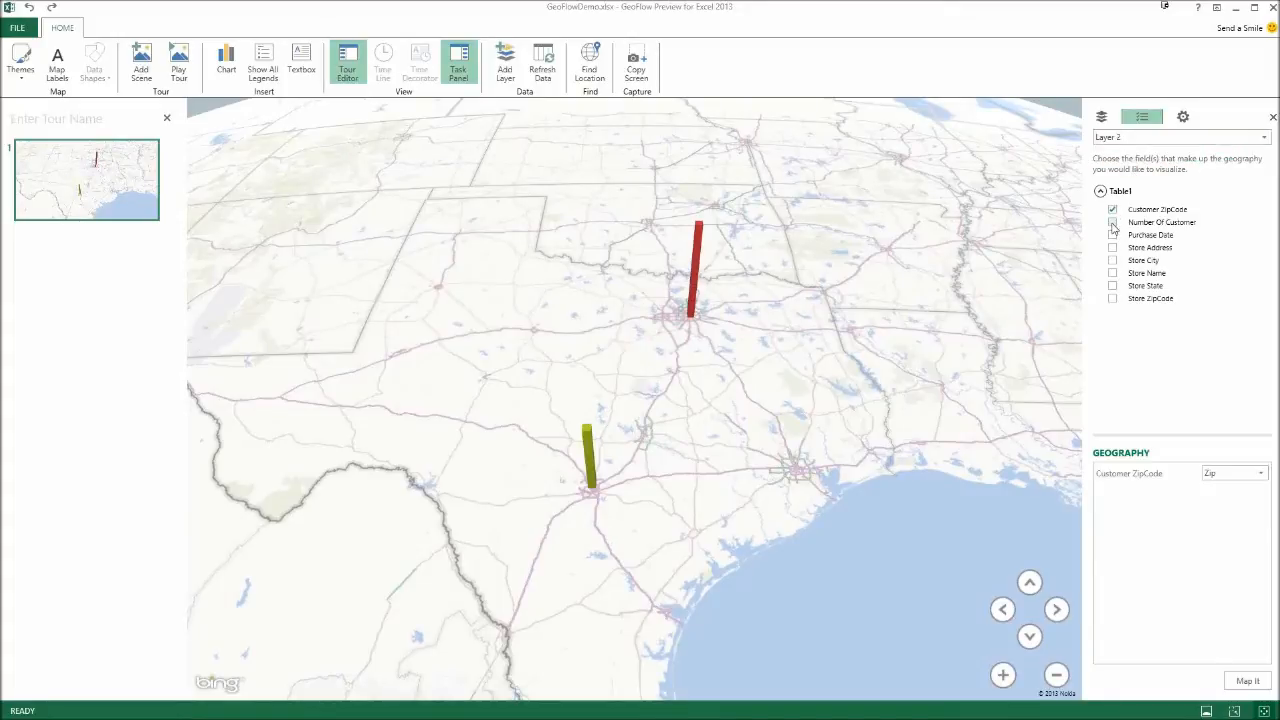
click(1245, 680)
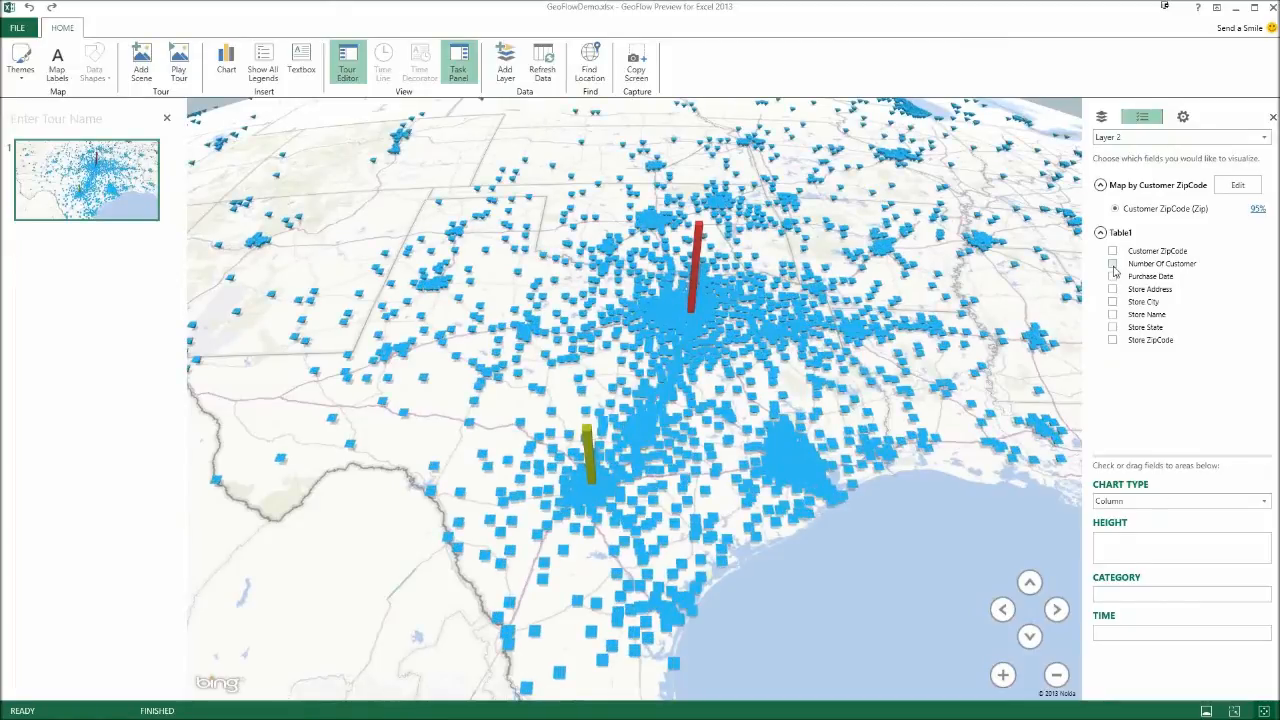
click(1113, 264)
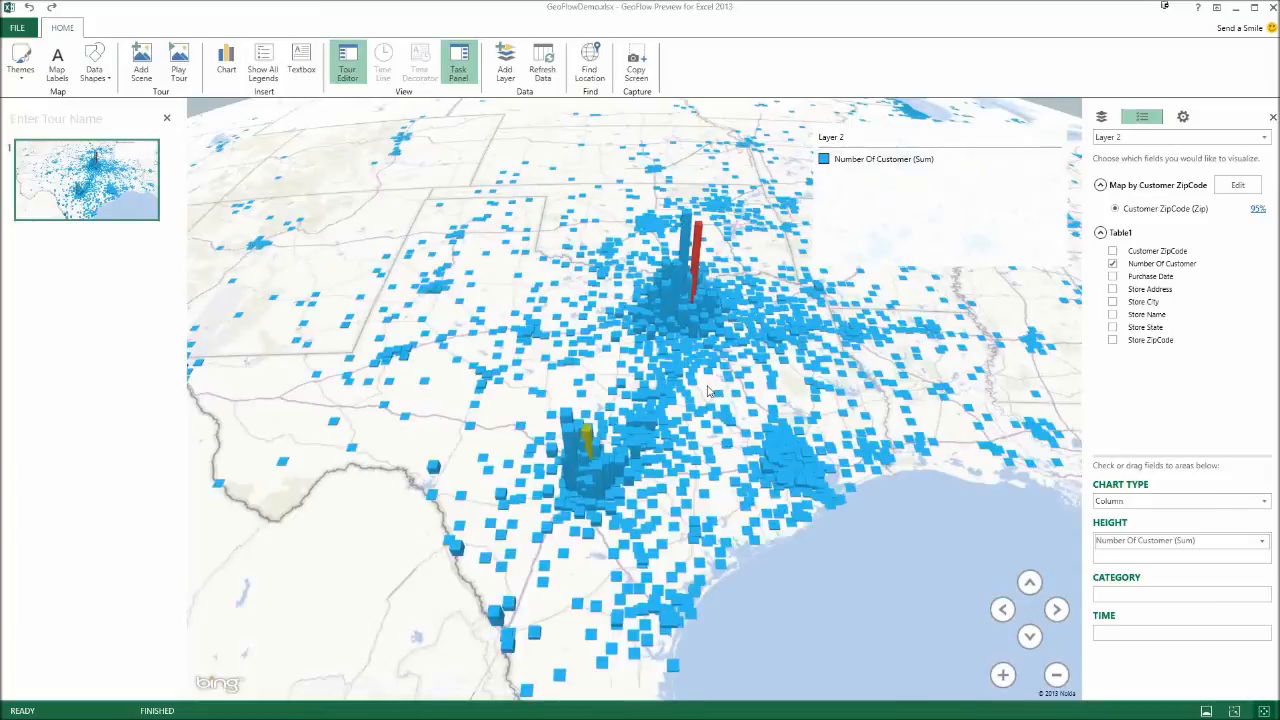
Examine how the customer columns spread around the two Texas stores and across the rest of the United States
scroll(707, 391, up, 3)
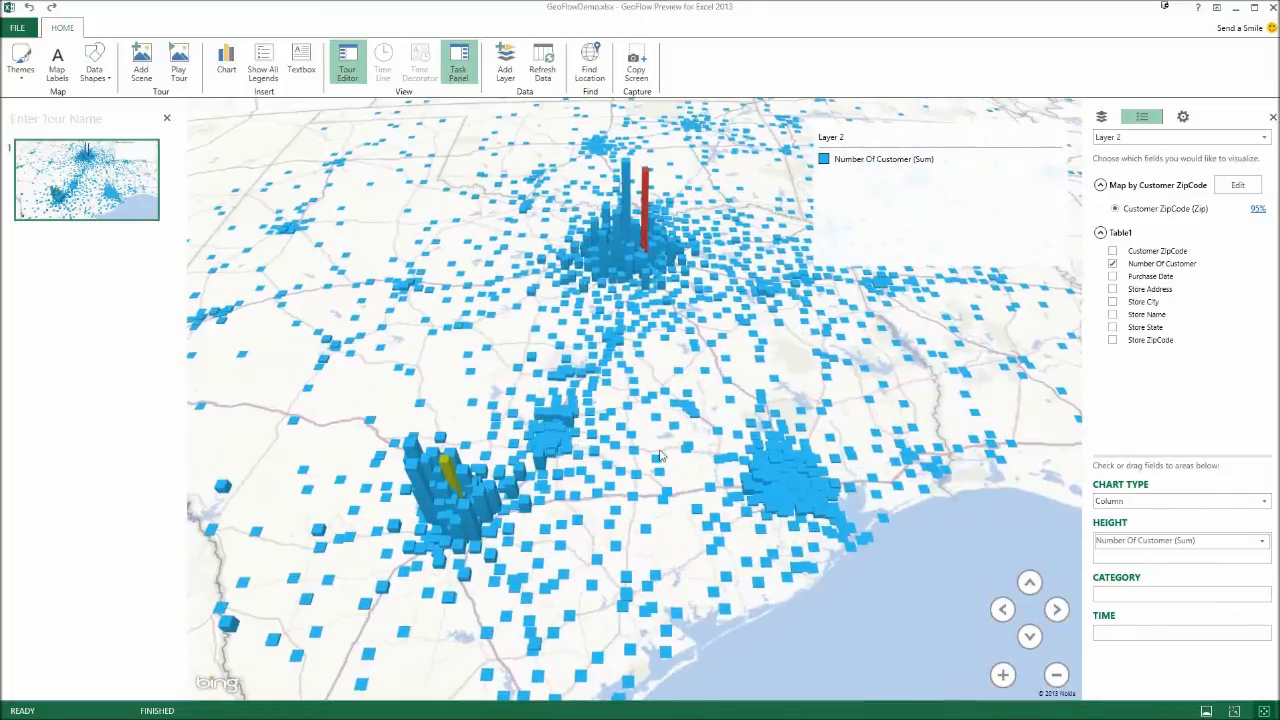
scroll(660, 456, down, 5)
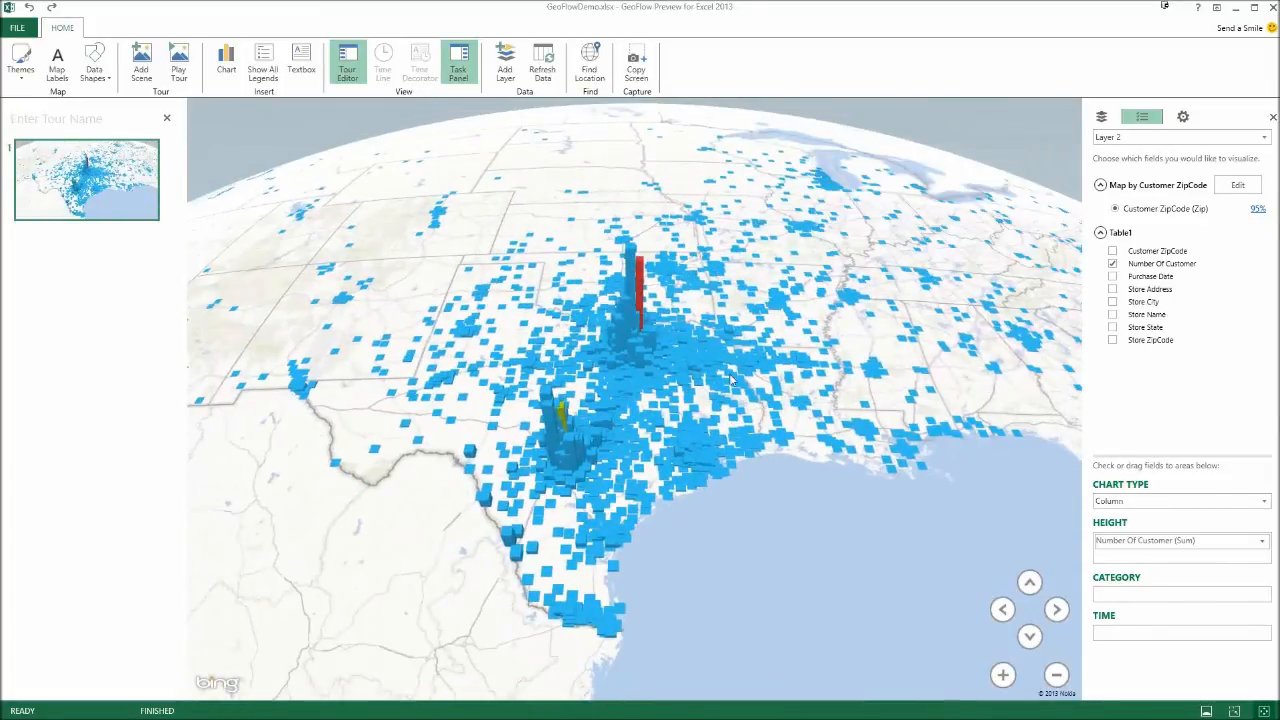
scroll(700, 390, down, 5)
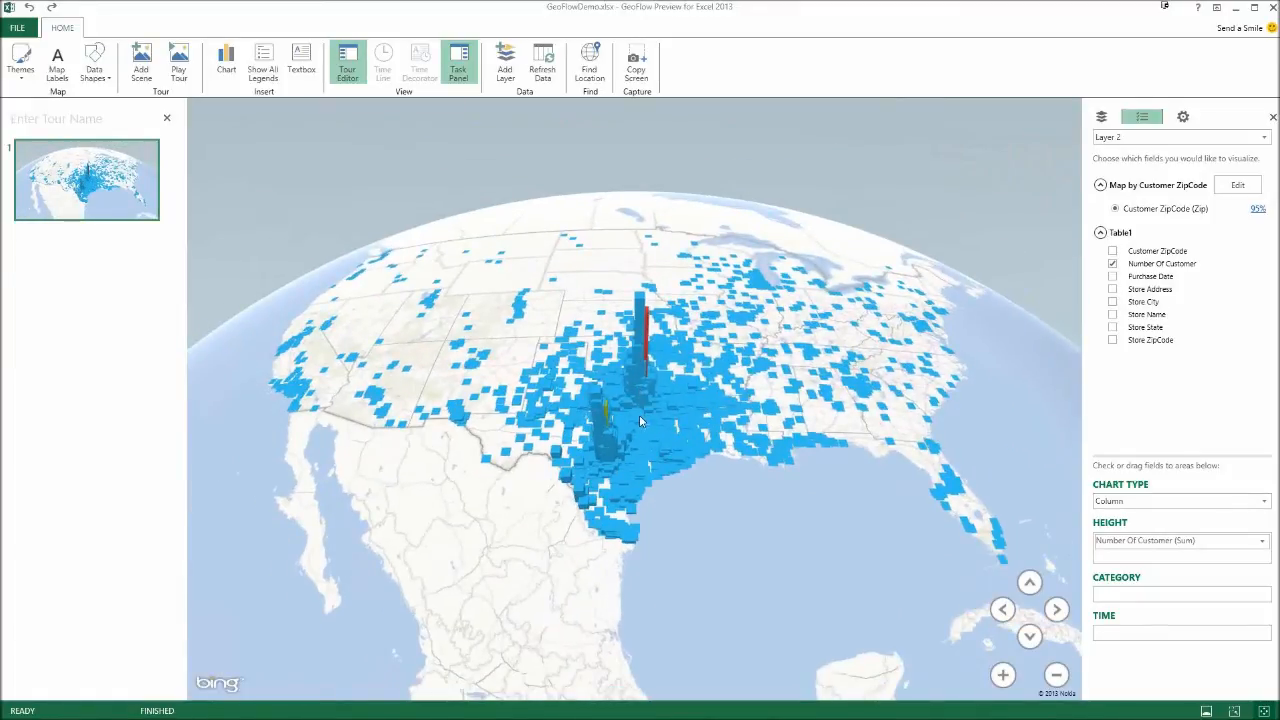
scroll(639, 413, up, 5)
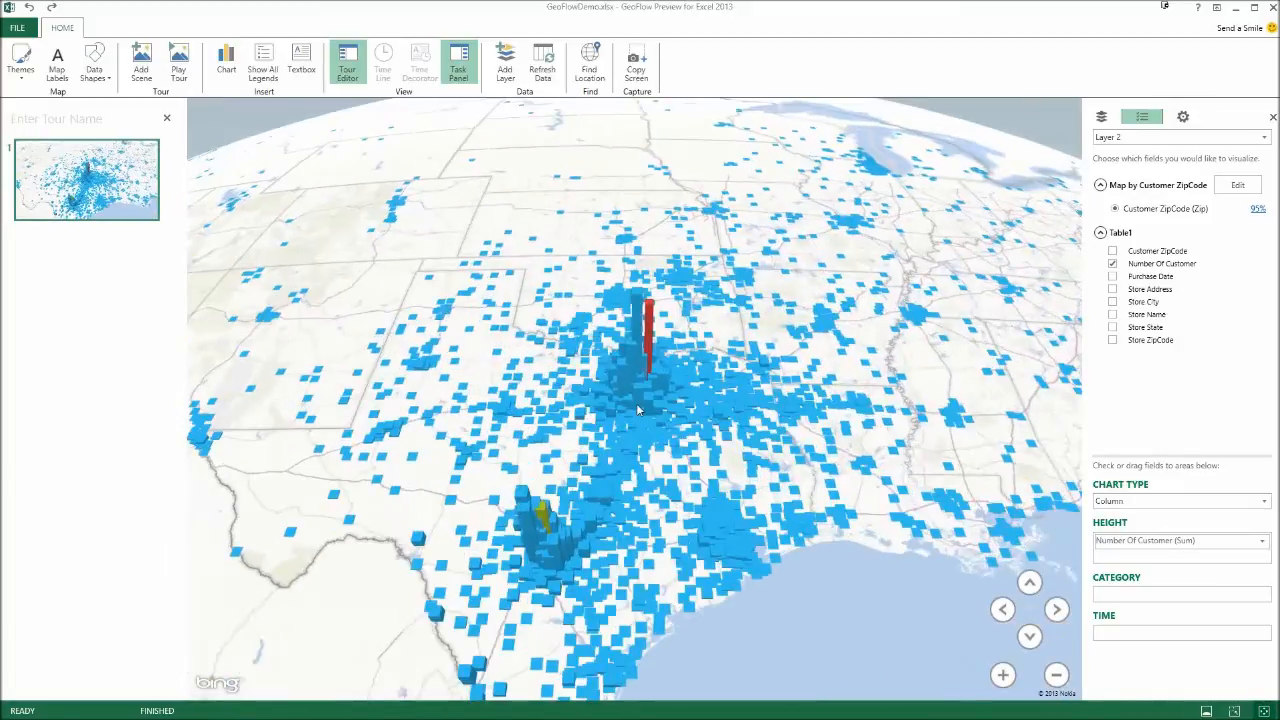
scroll(636, 417, up, 4)
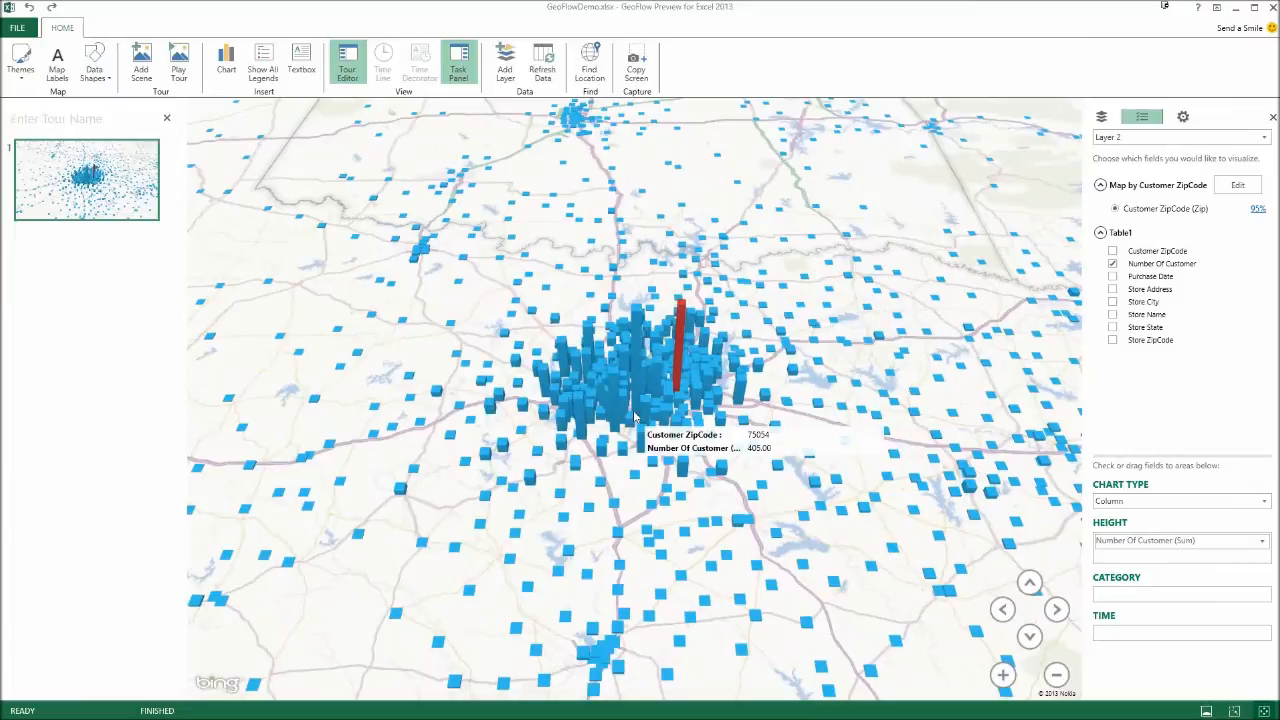
scroll(636, 416, down, 2)
scroll(635, 408, down, 2)
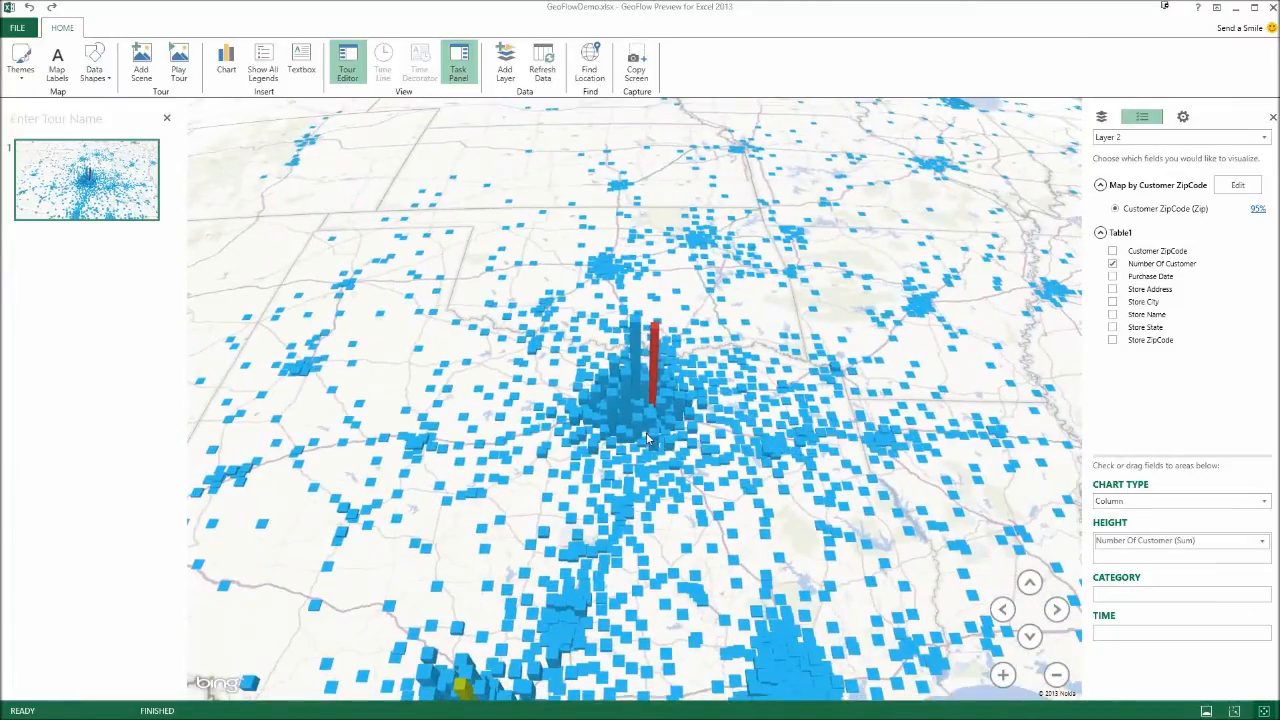
drag(649, 443, 636, 377)
mouse_move(636, 377)
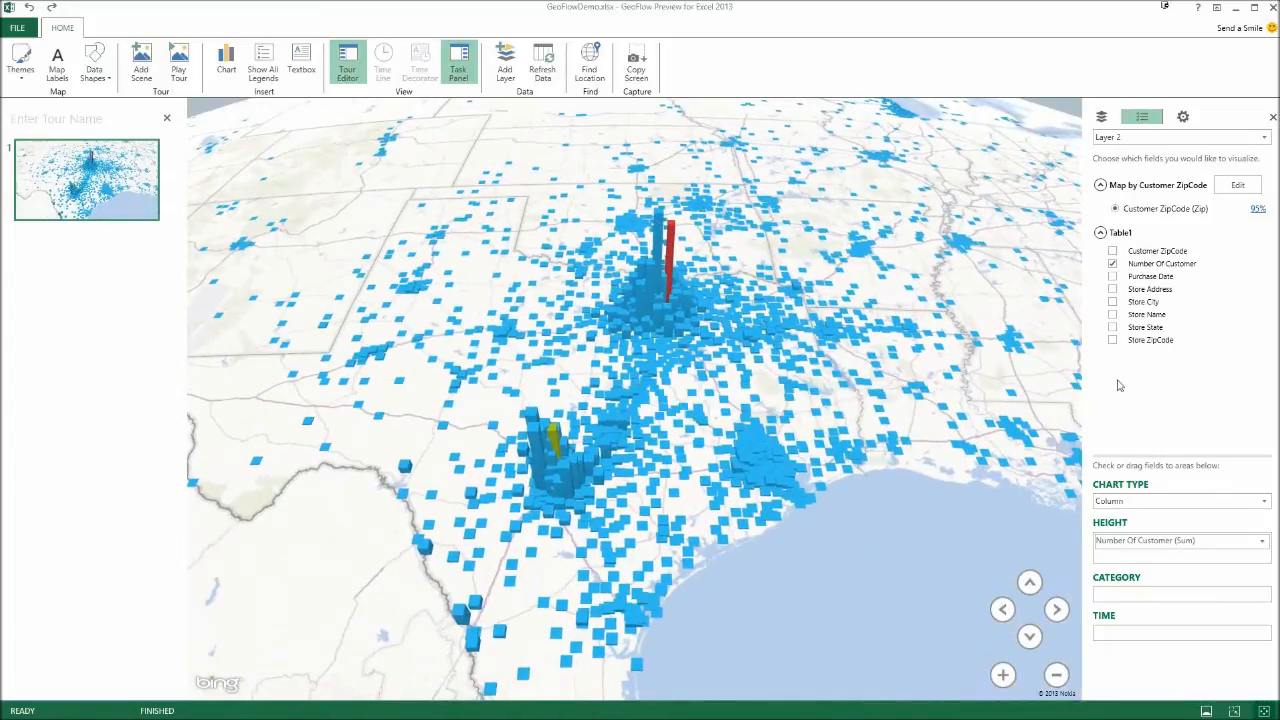
Add Store Name as the Layer 2 category and display its columns as Clustered
click(1112, 315)
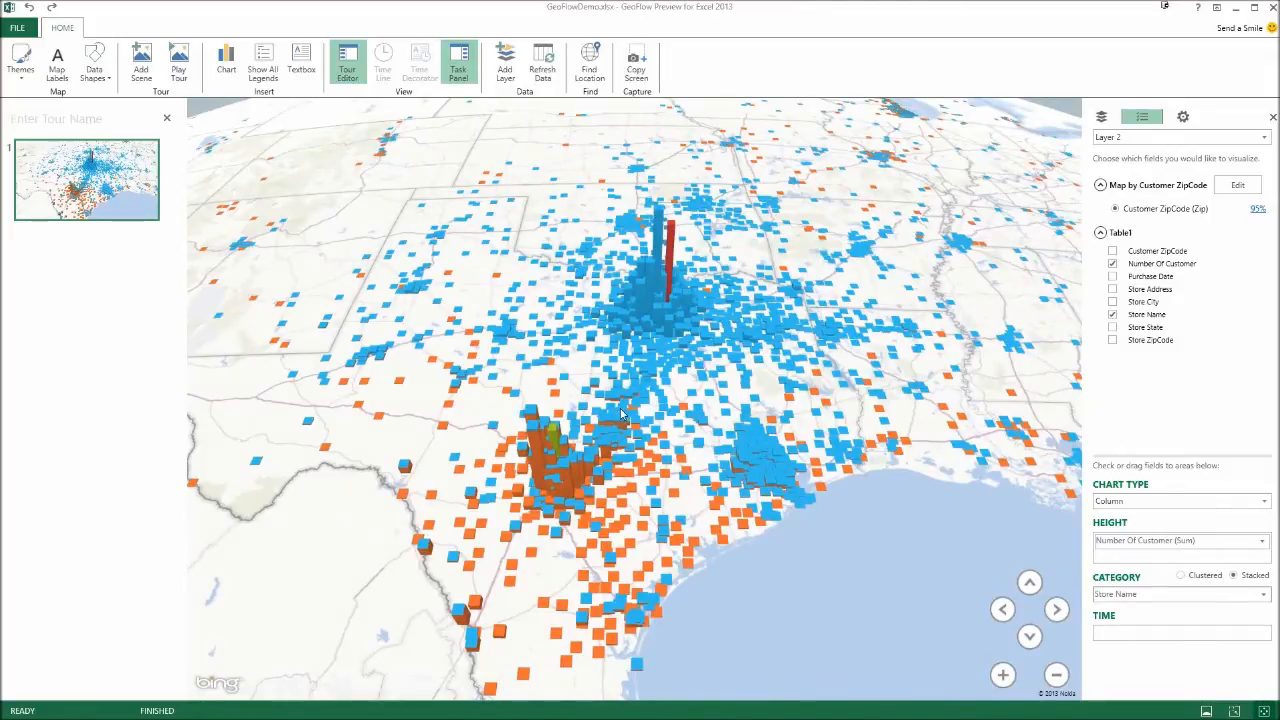
mouse_move(598, 411)
mouse_down()
mouse_move(632, 432)
mouse_move(603, 418)
mouse_up()
scroll(603, 418, down, 2)
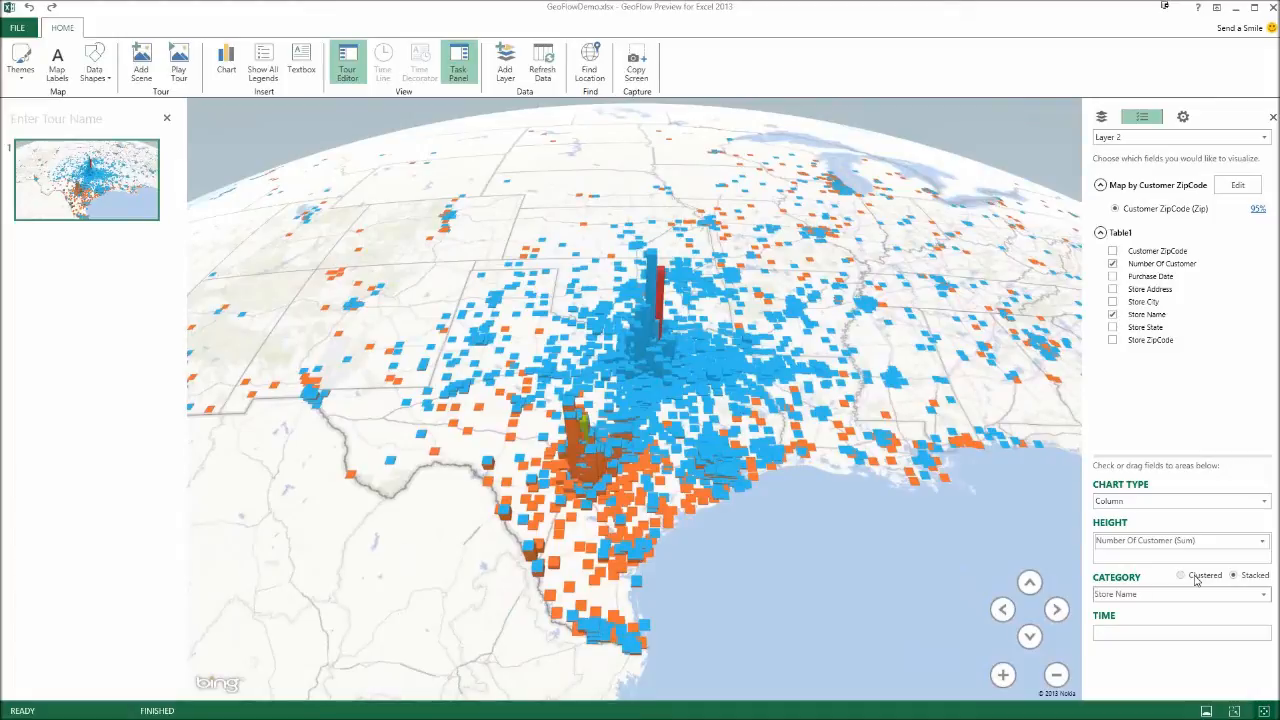
click(1196, 578)
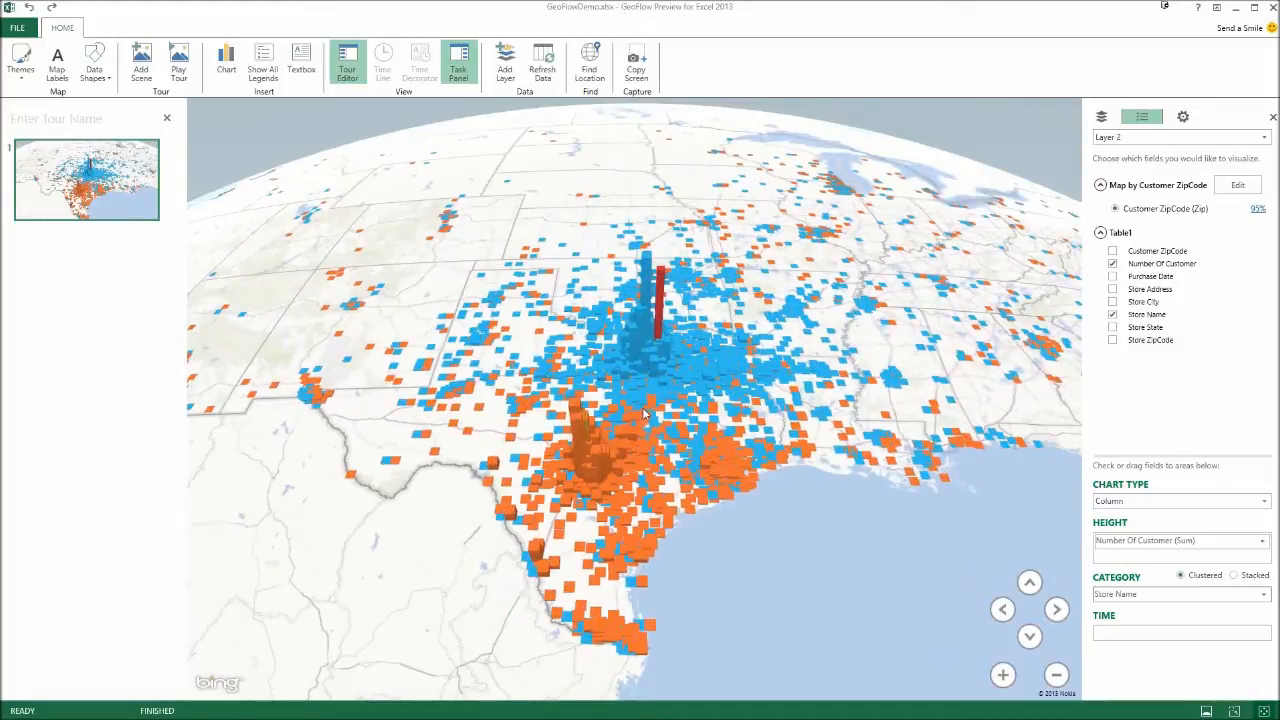
Examine the clustered customer columns by zip code around the southern store and compare them with the Dallas area
mouse_move(650, 428)
scroll(597, 487, up, 6)
scroll(581, 428, up, 3)
mouse_move(599, 410)
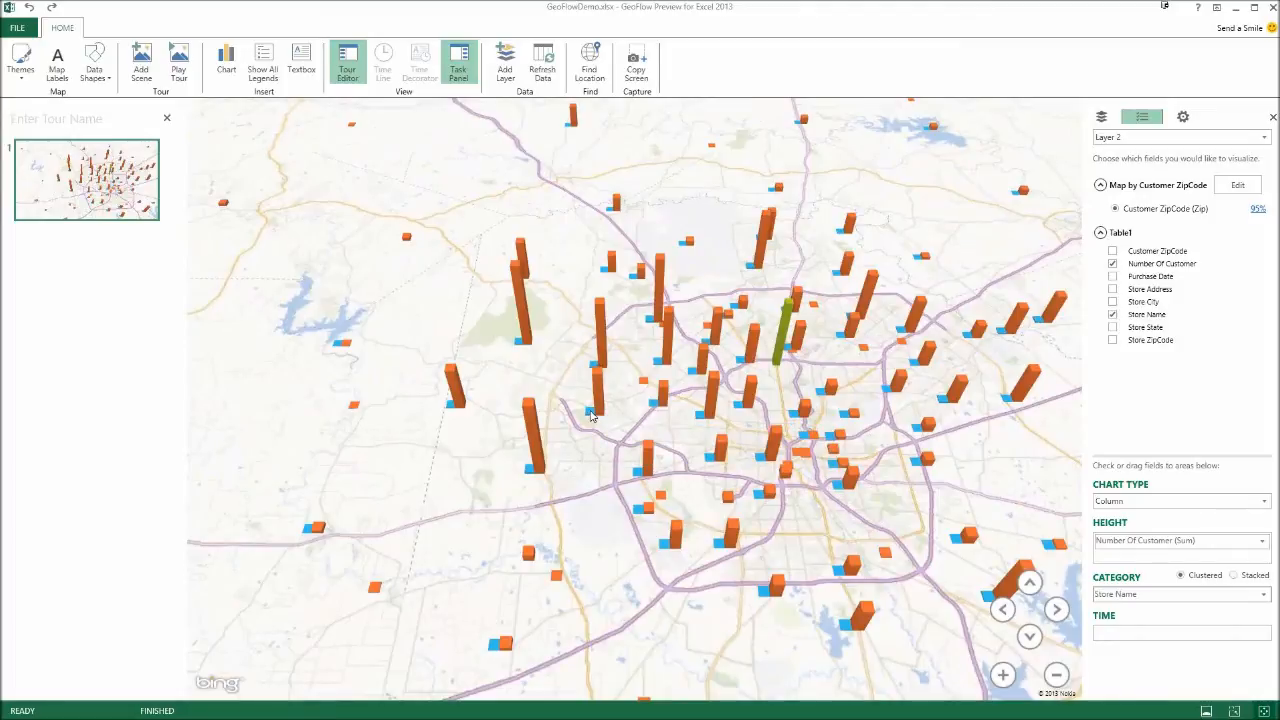
scroll(759, 446, down, 5)
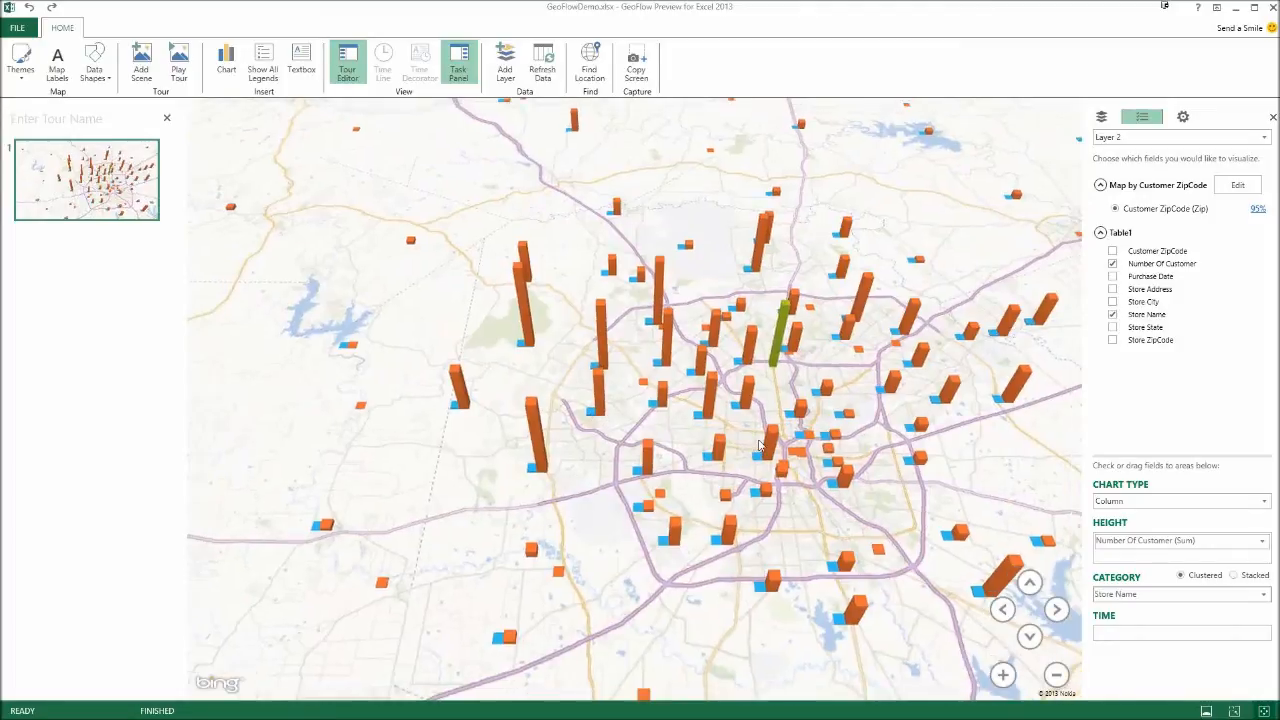
scroll(759, 446, down, 5)
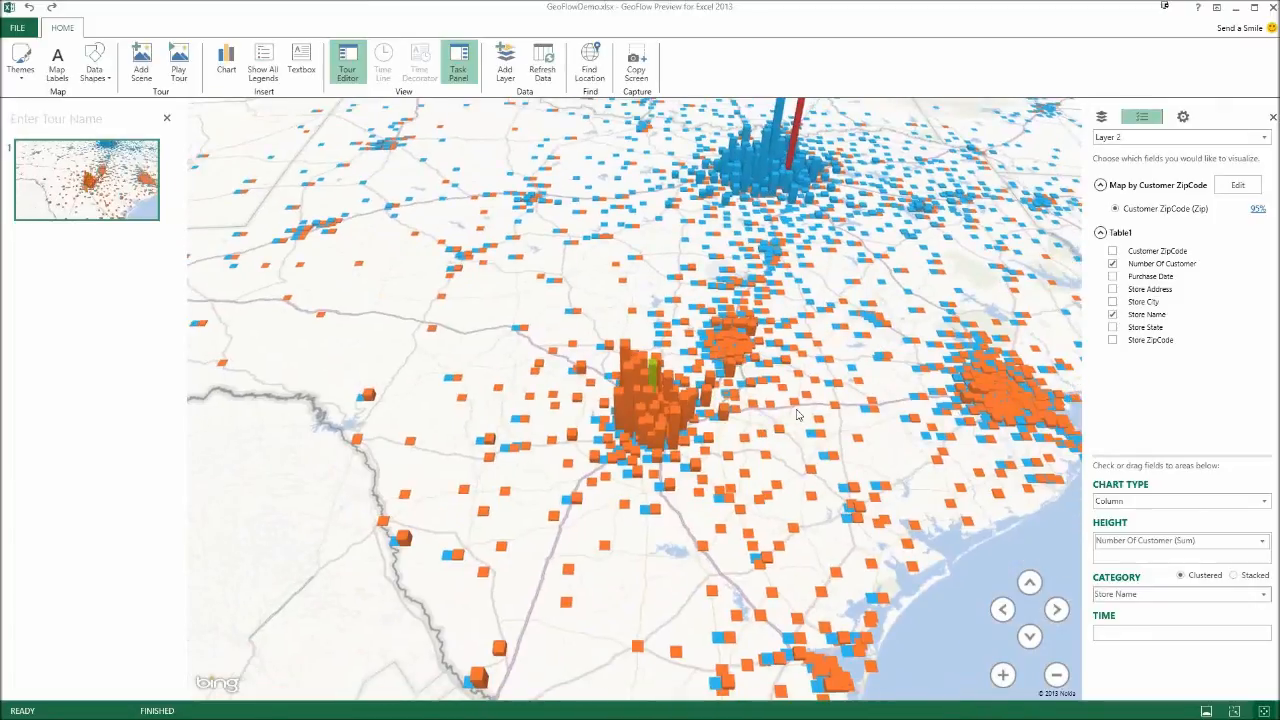
scroll(664, 500, down, 3)
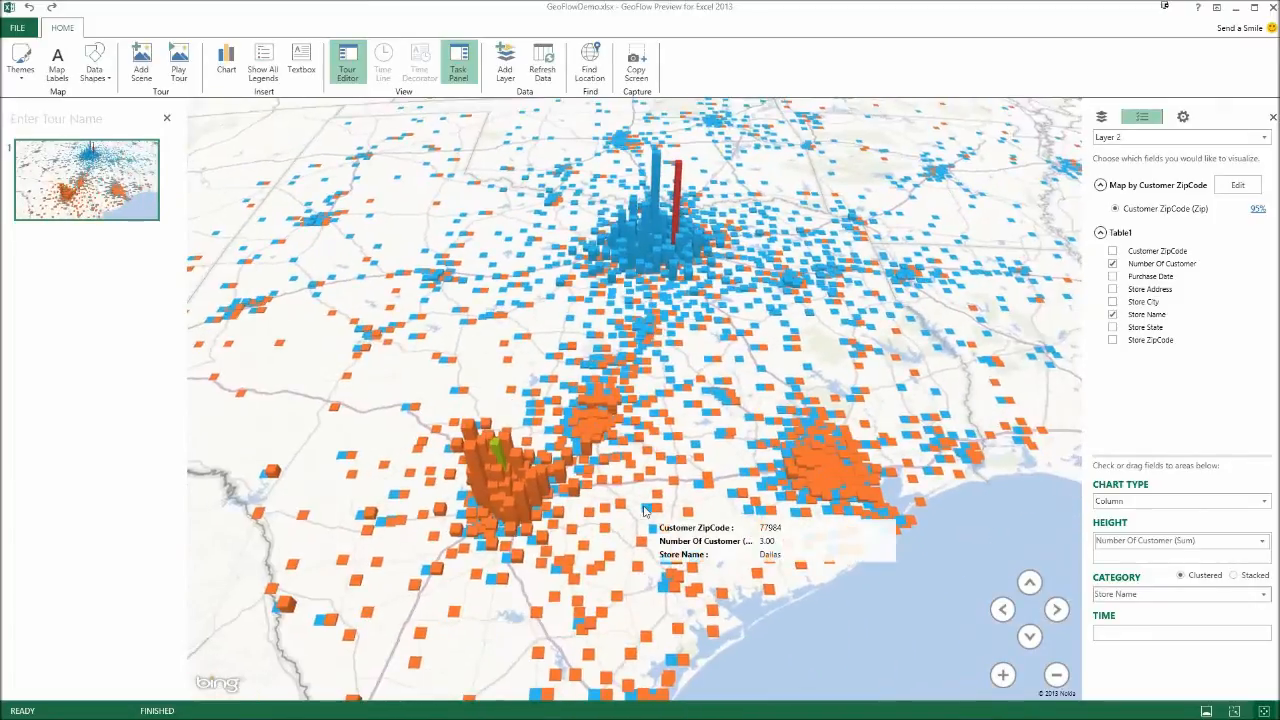
drag(621, 449, 553, 475)
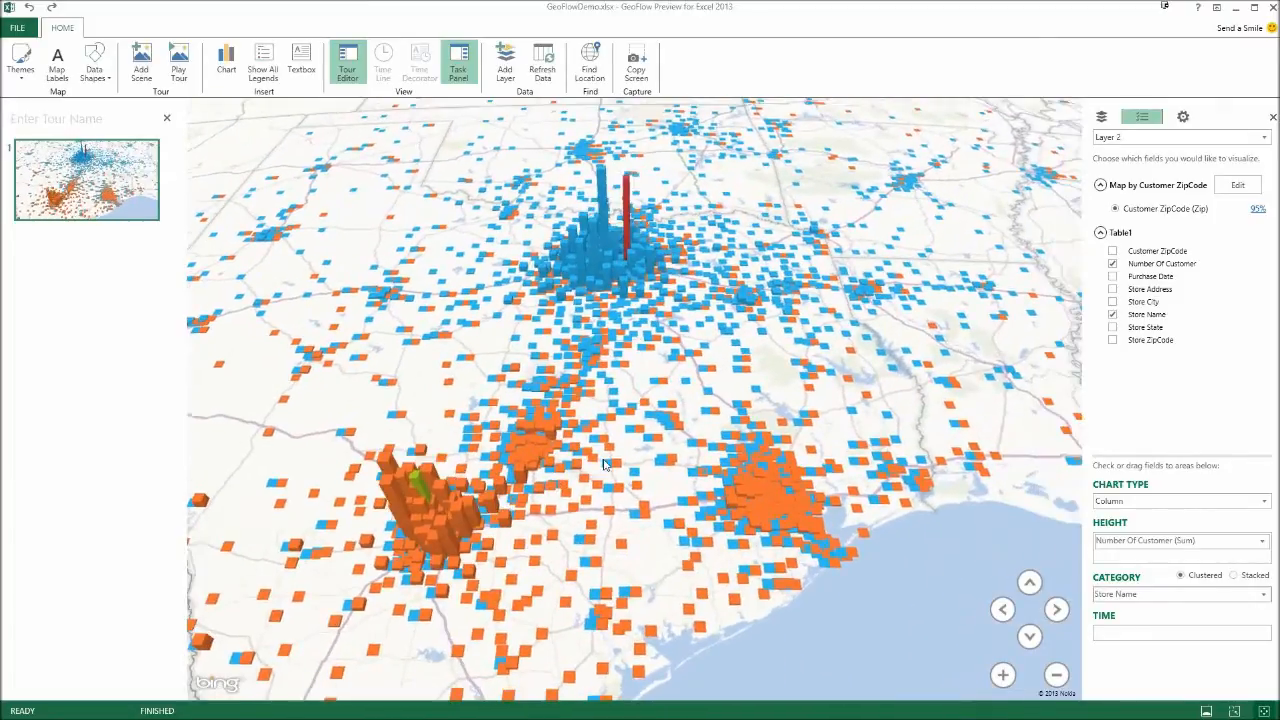
Change the Layer 2 chart type to Bubble and inspect the two-colored bubbles midway between the two stores
click(1180, 501)
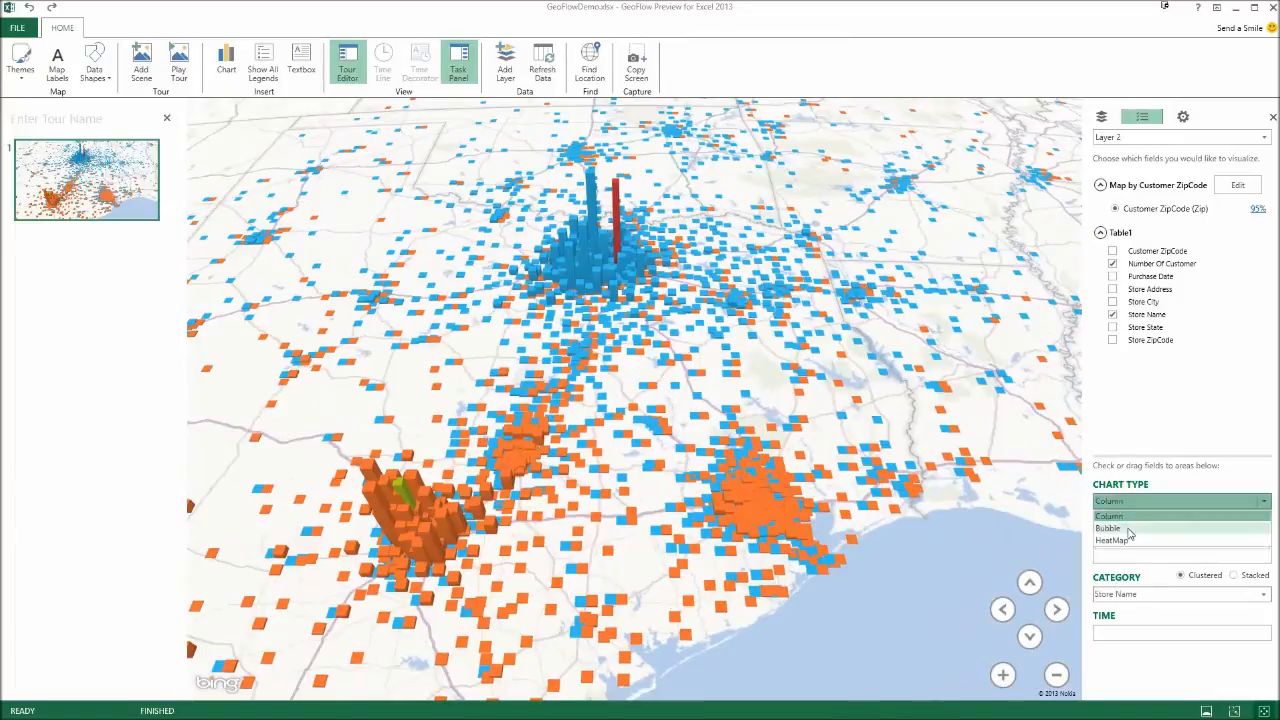
click(1130, 525)
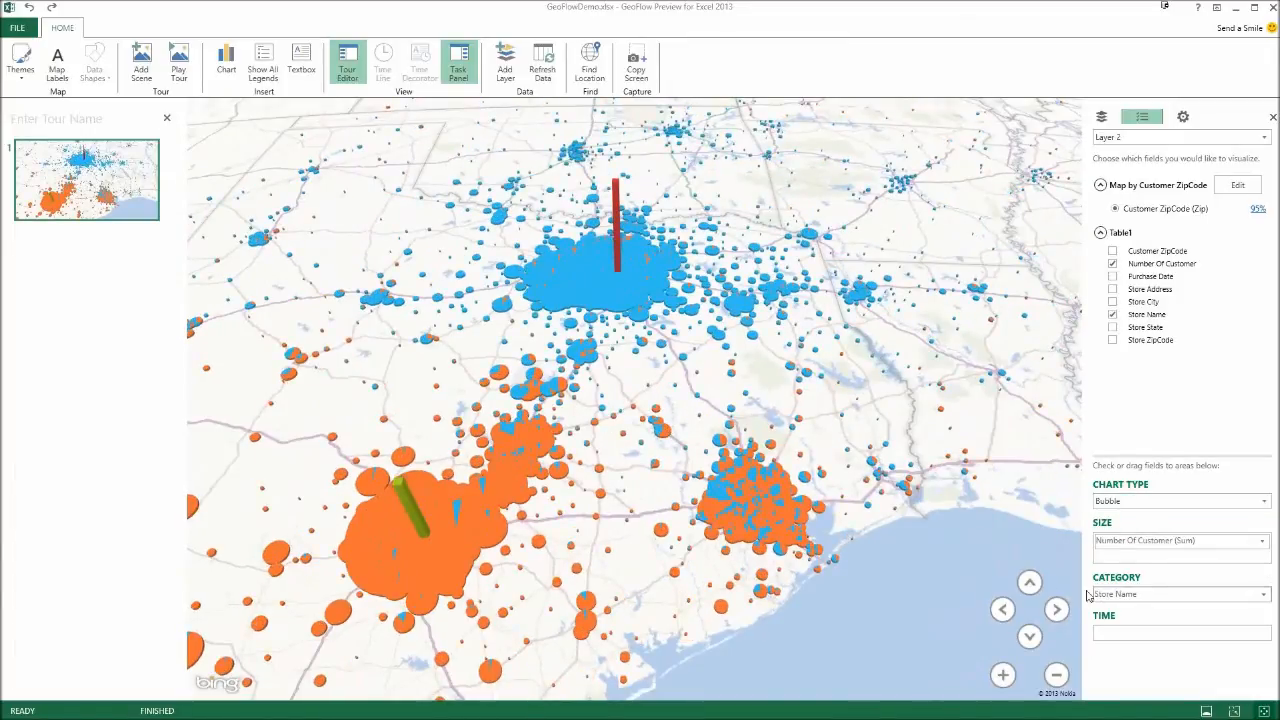
double_click(548, 386)
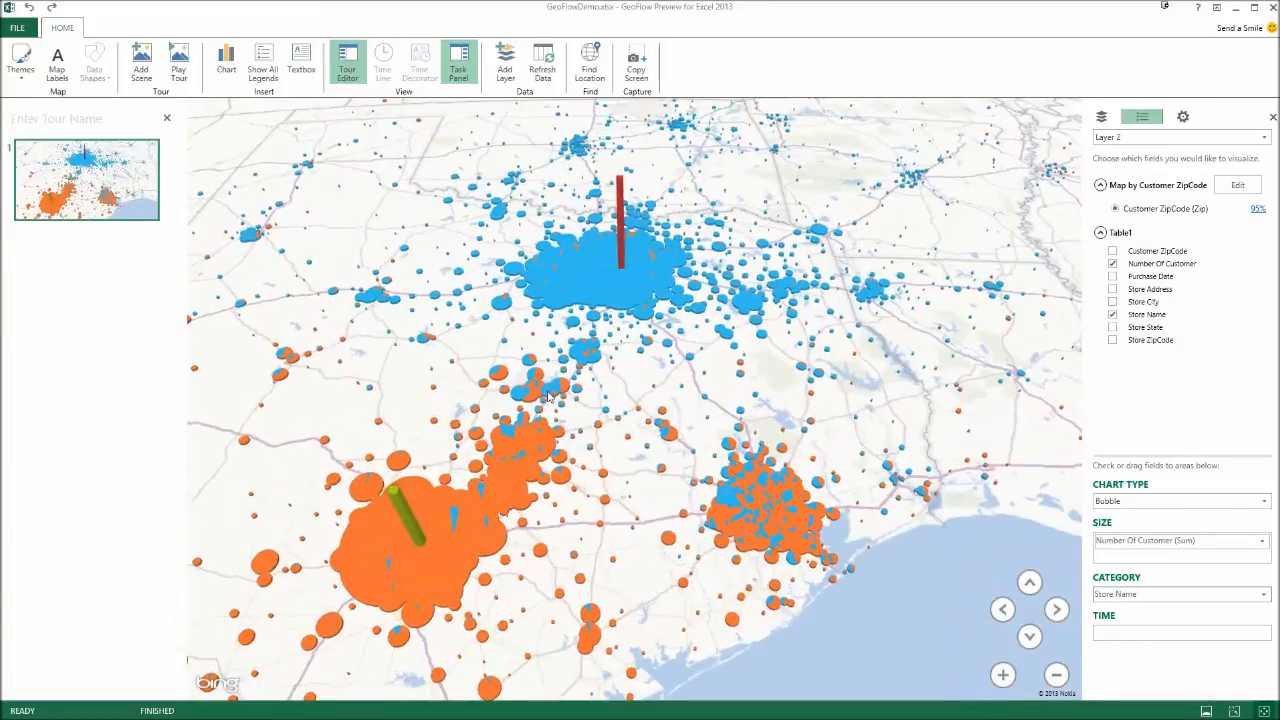
scroll(654, 477, up, 3)
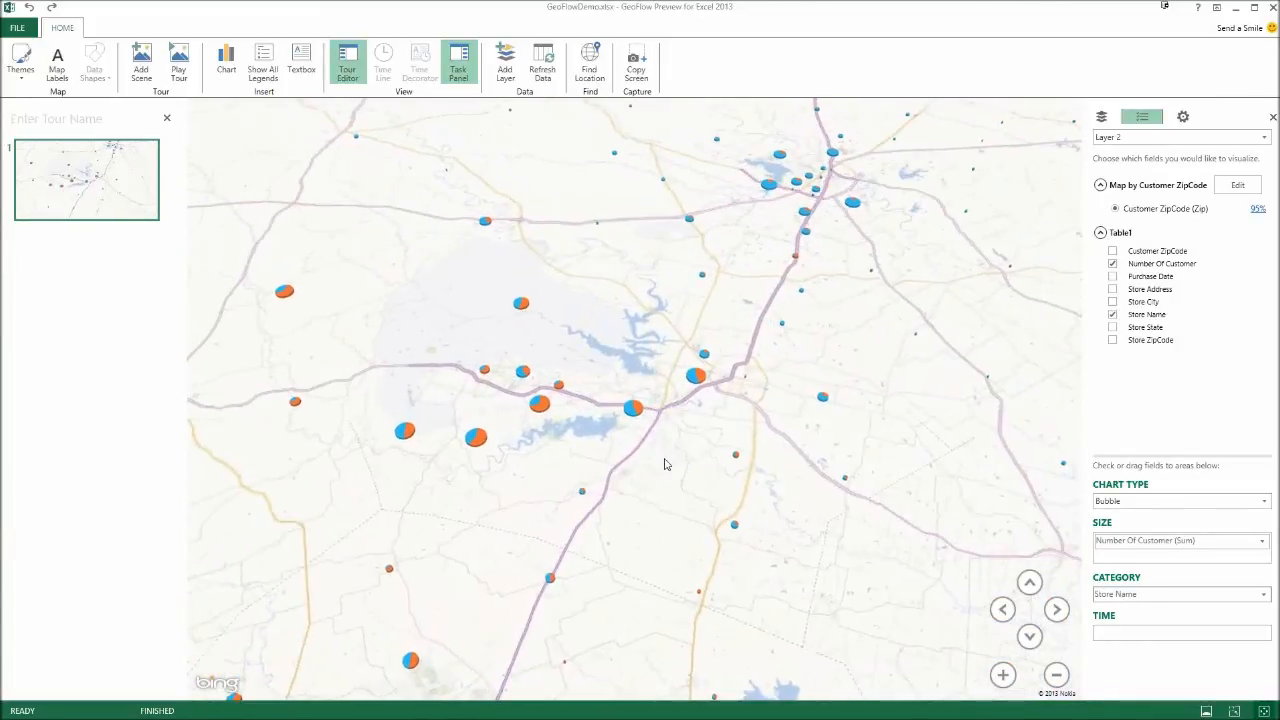
drag(690, 414, 720, 494)
scroll(720, 494, up, 2)
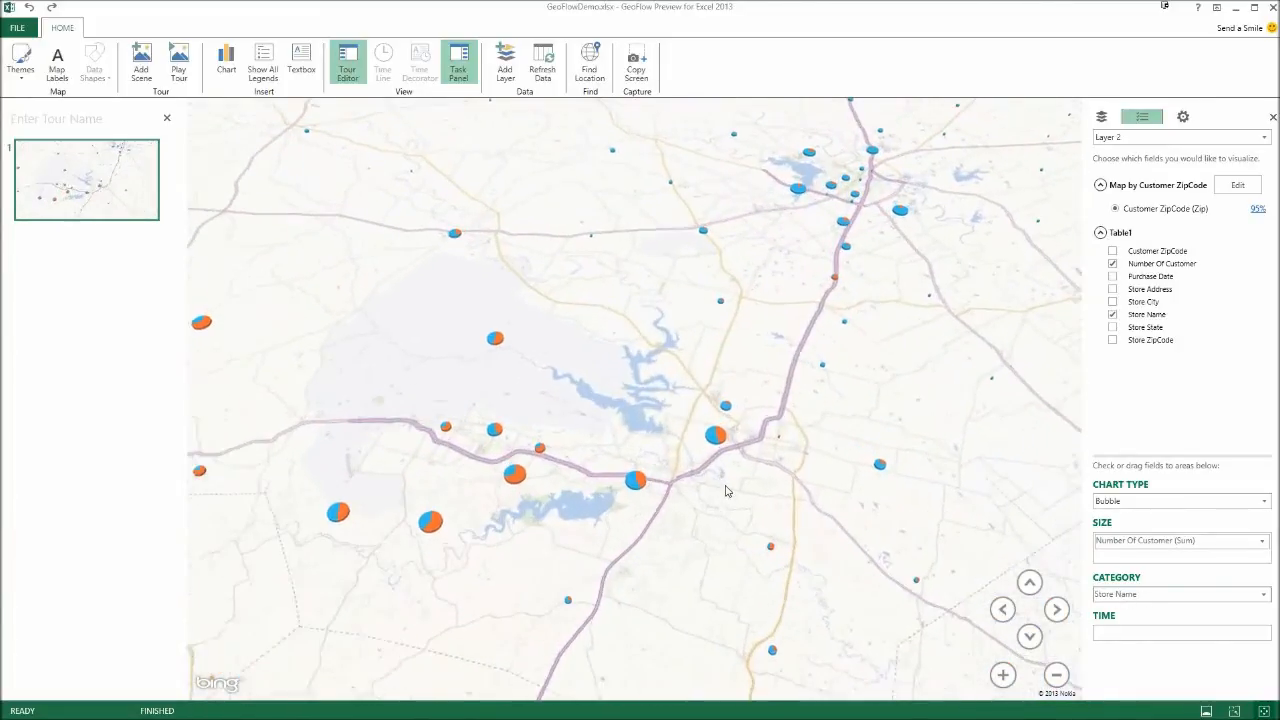
right_click(716, 434)
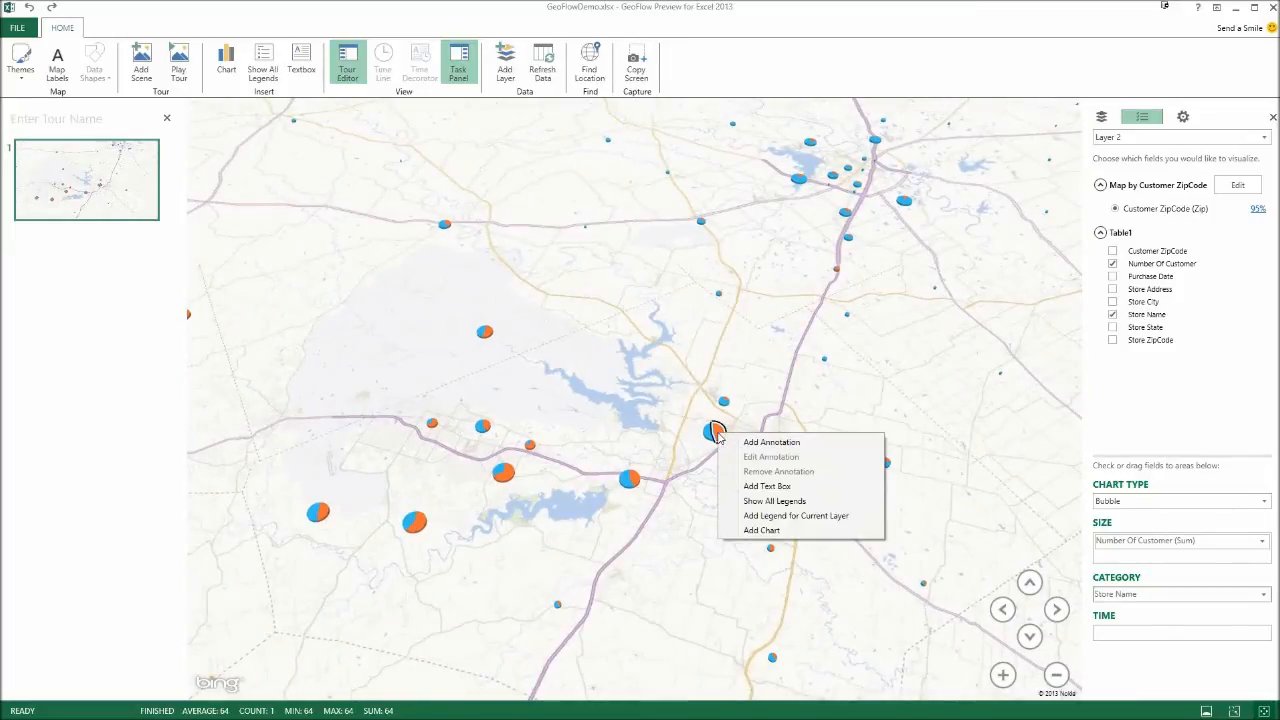
click(771, 442)
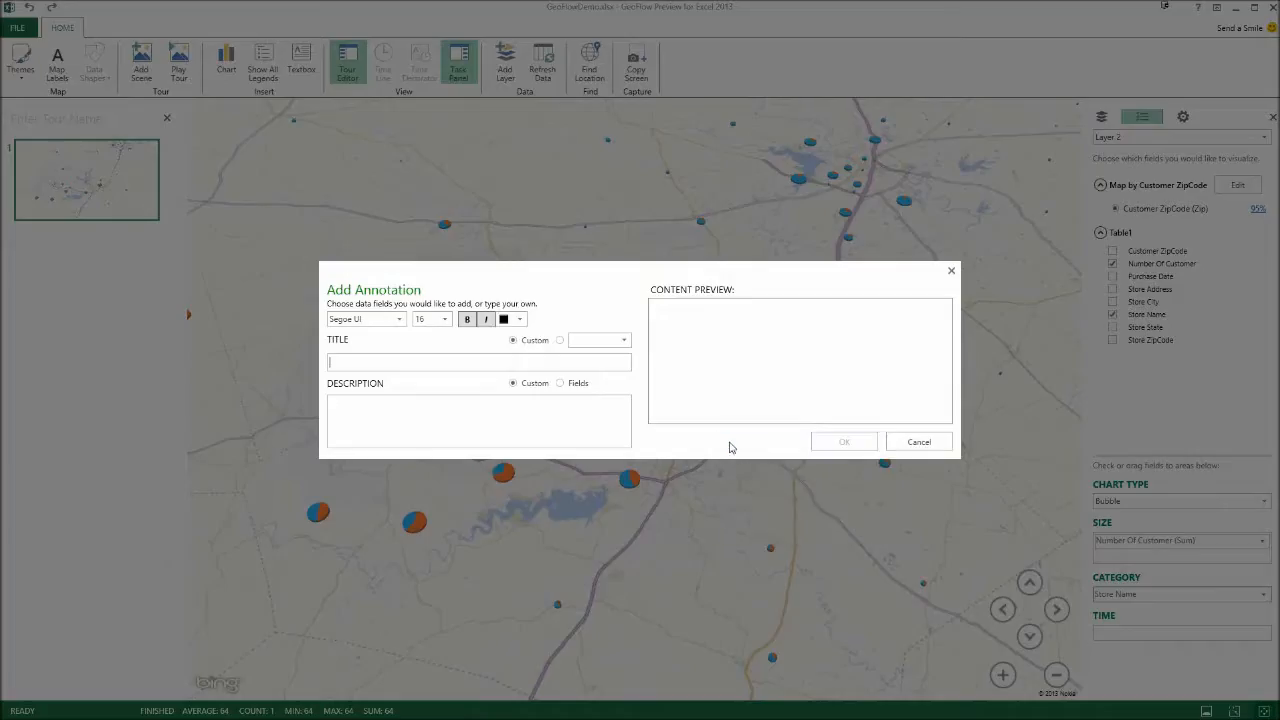
click(951, 270)
Start an annotation on the evenly split bubble near the highway junction, with the custom title "Data Explanation"
right_click(715, 432)
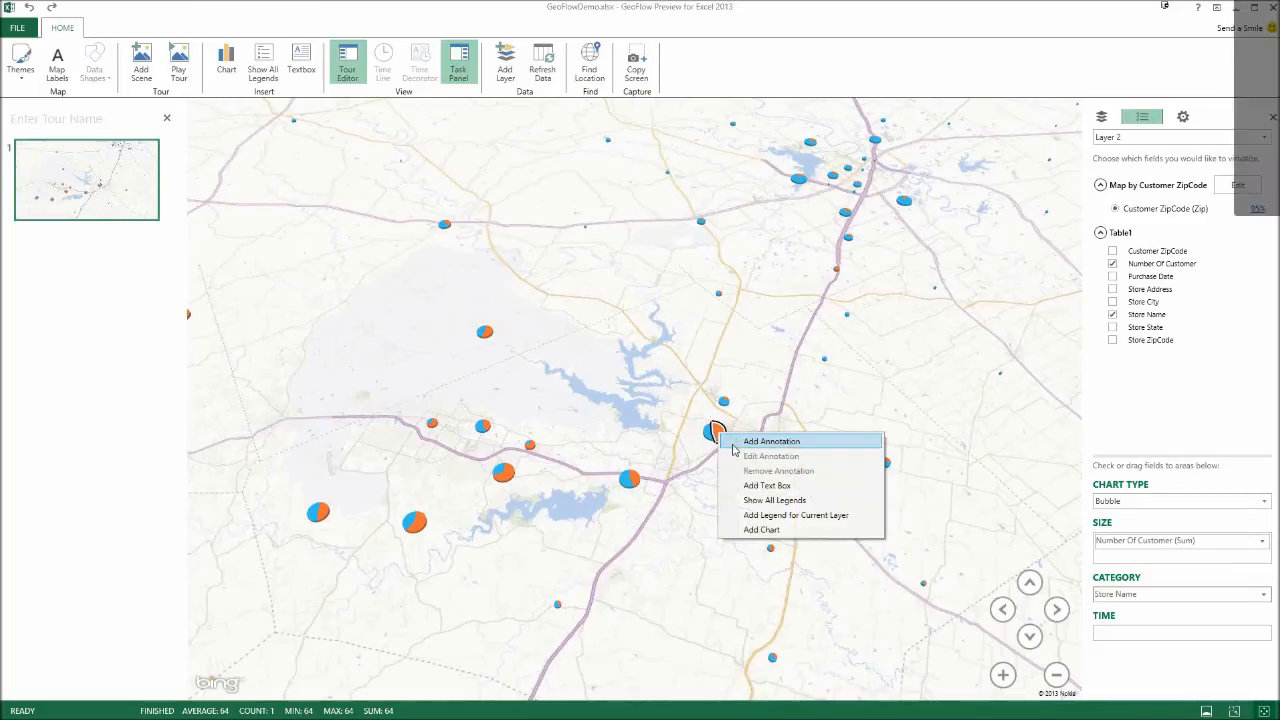
click(771, 442)
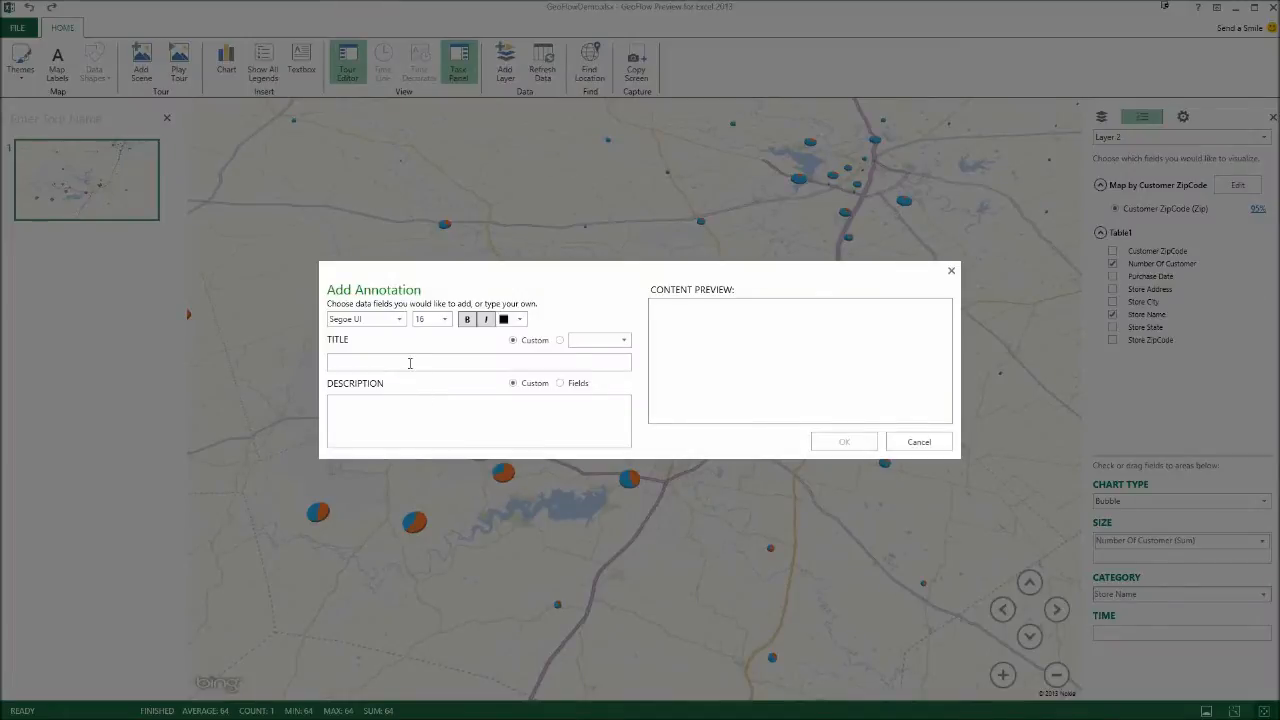
text(Dataq)
text(xplanation)
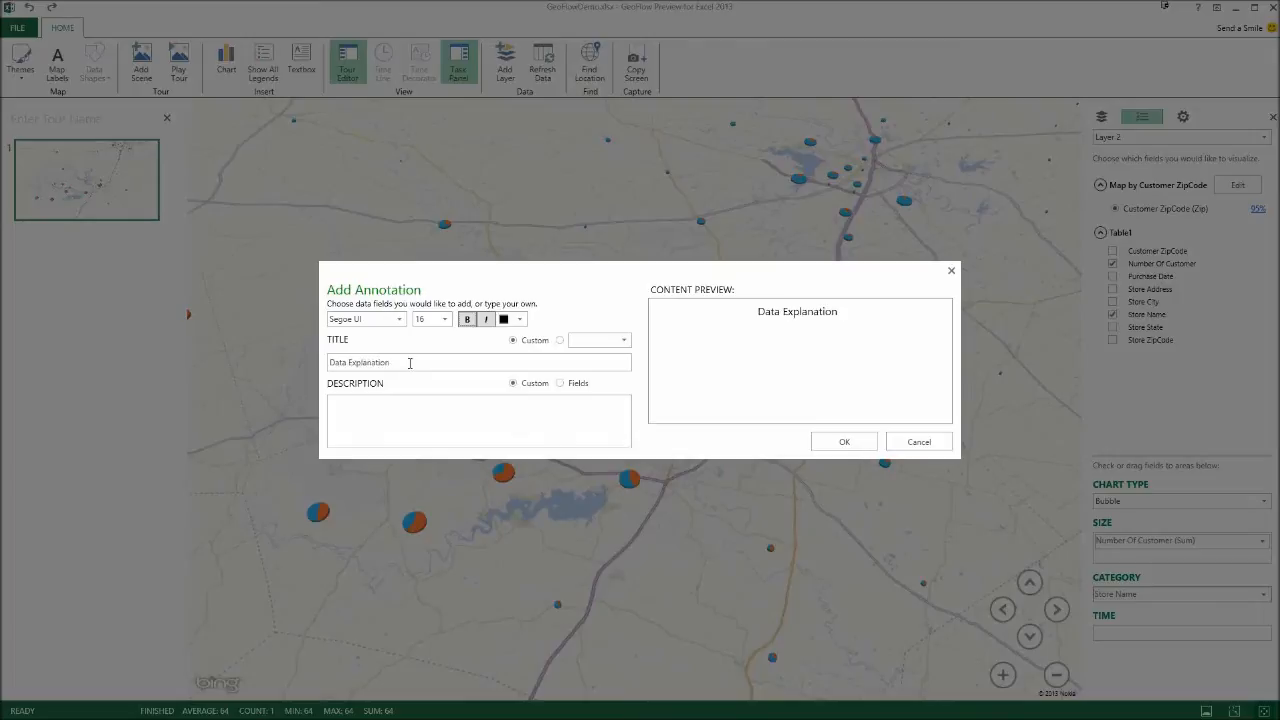
Enter "50% of Customers visit Dallas Store" as the annotation's custom description
click(407, 414)
text(560)
key(BackSpace)
key(BackSpace)
text(0% of Customers)
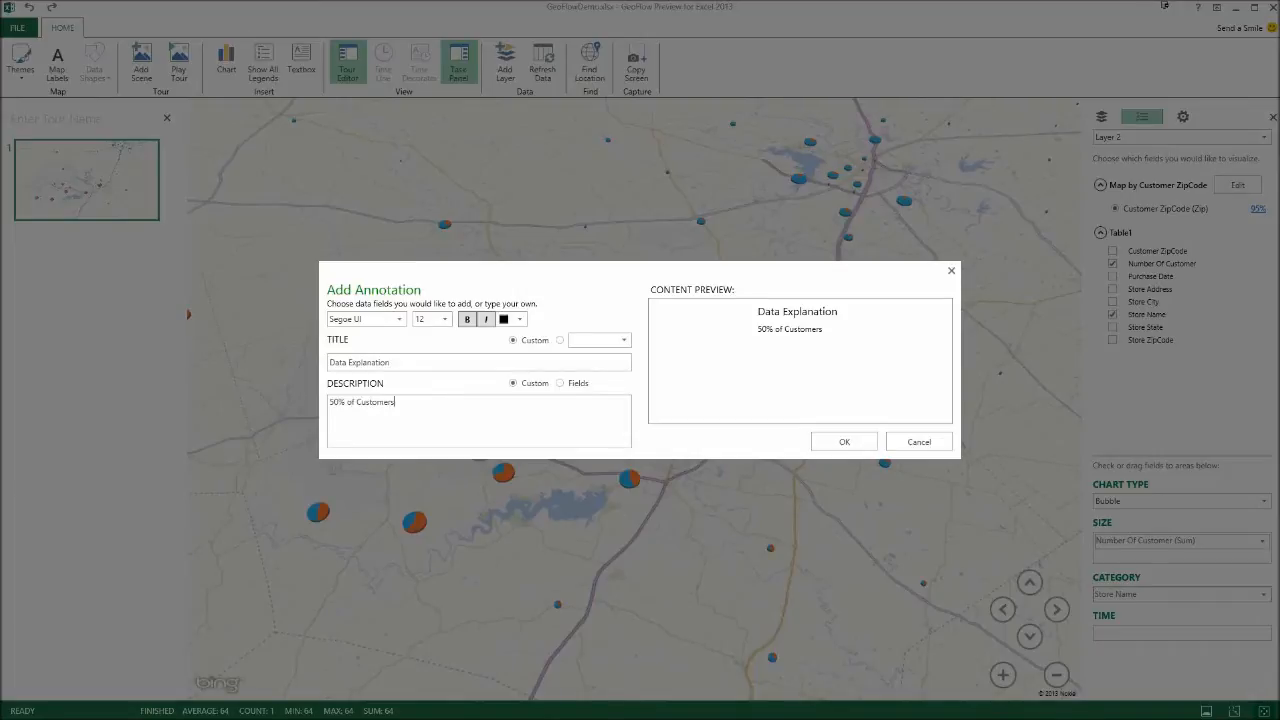
text( visit Dallas Store)
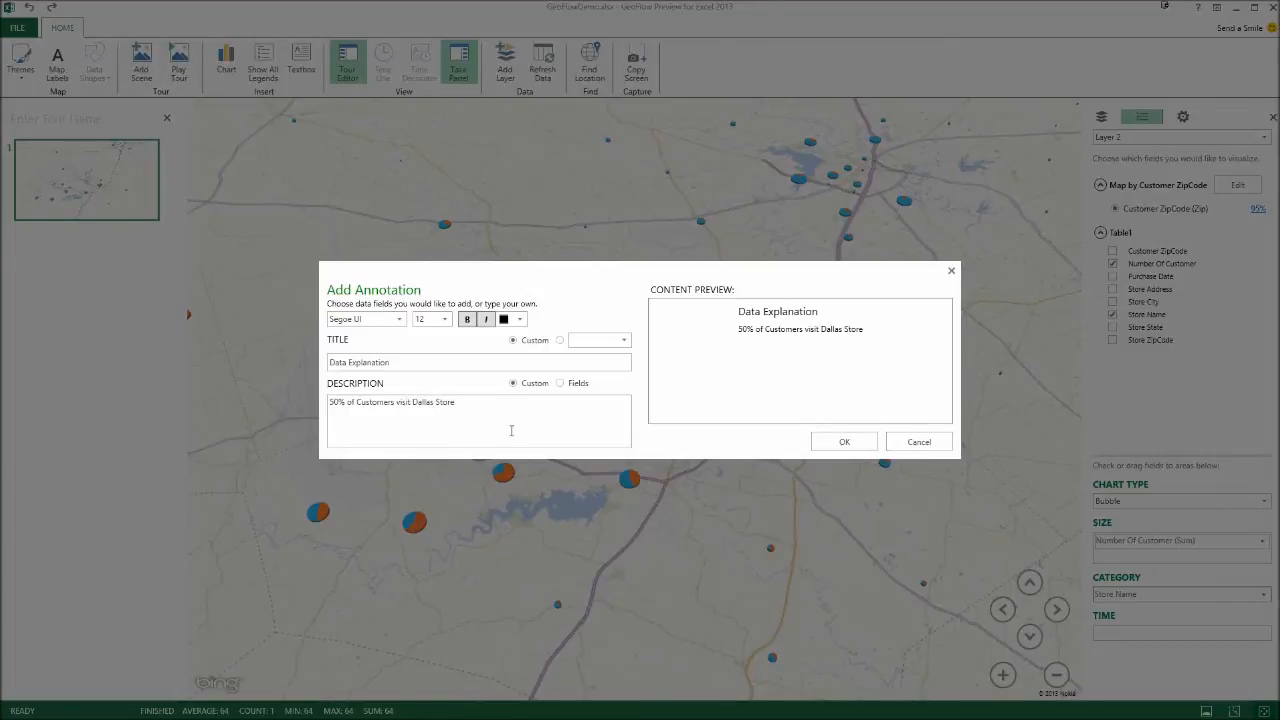
Place the annotation on the evenly split bubble and view it from a wider map area covering both stores
click(844, 441)
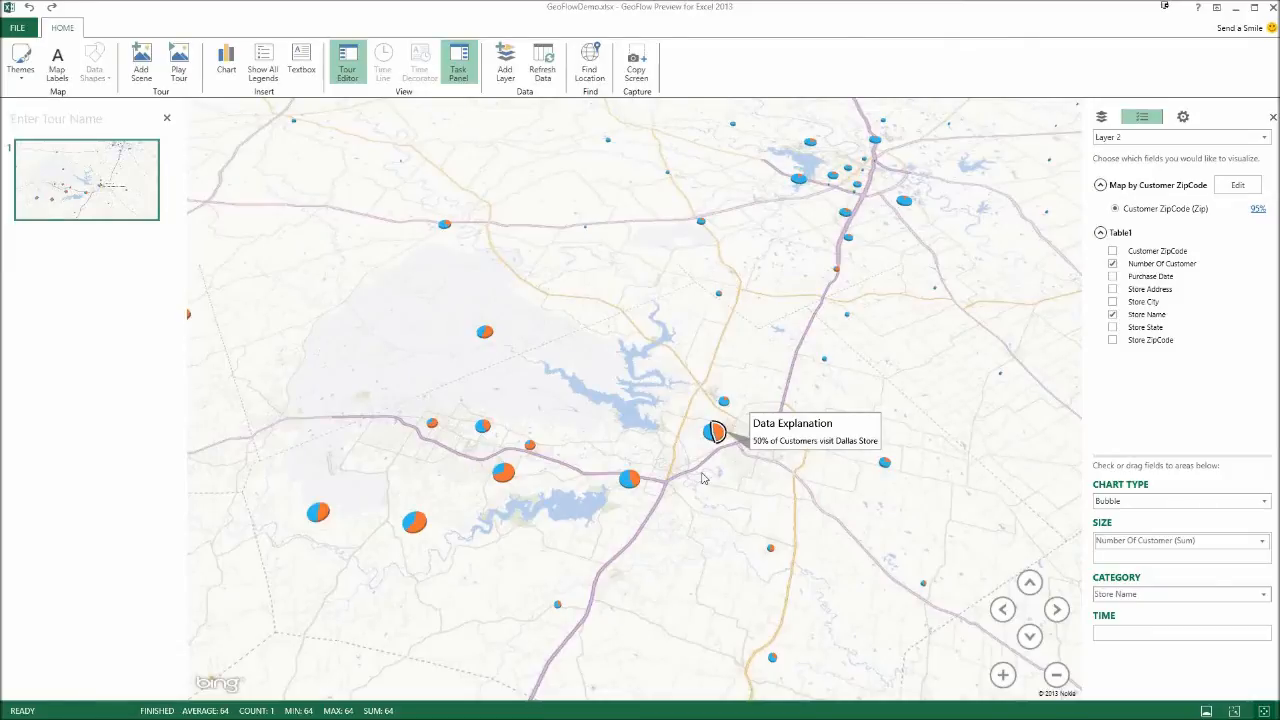
scroll(702, 478, down, 5)
scroll(702, 478, down, 1)
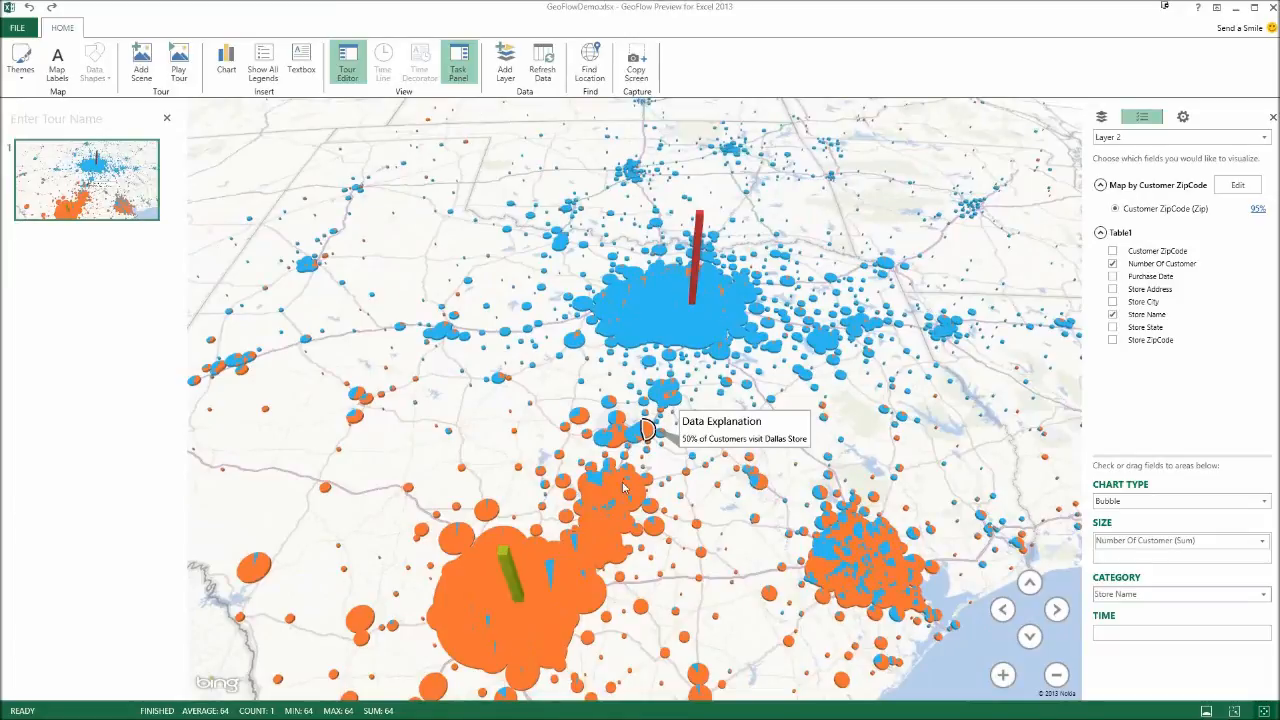
scroll(648, 448, up, 2)
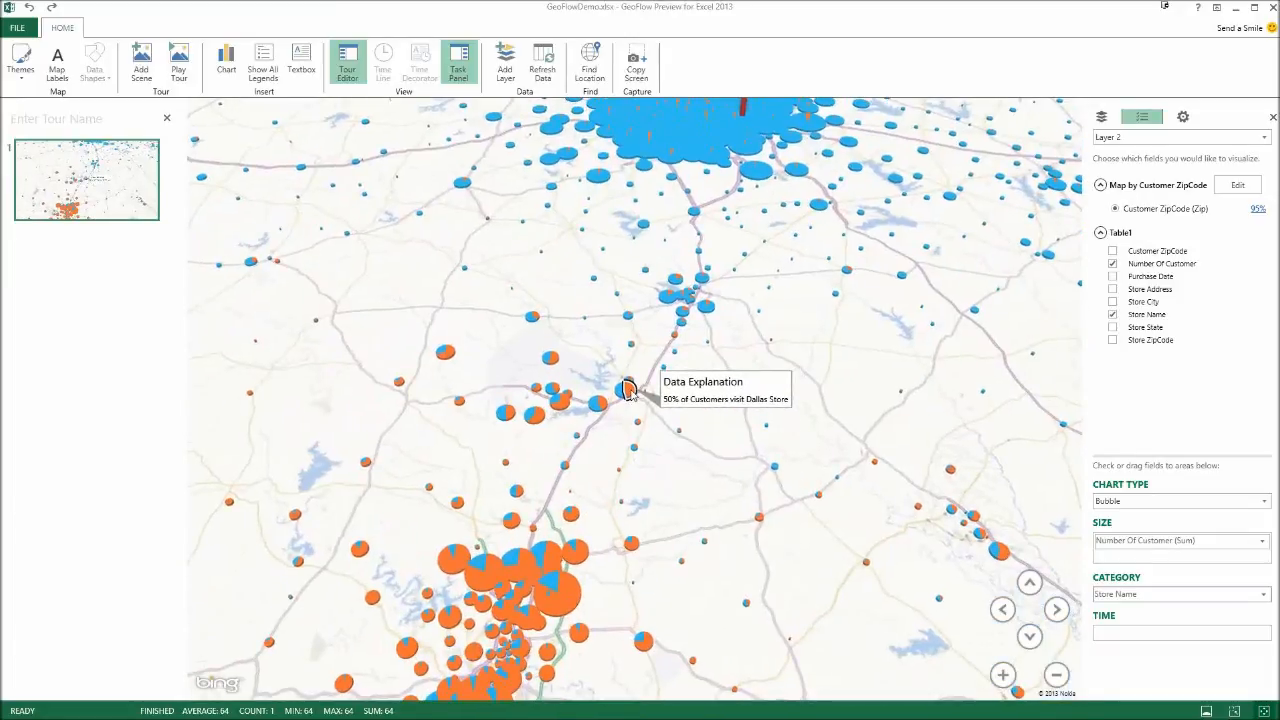
Remove the "Data Explanation" annotation from the evenly split bubble
right_click(627, 390)
click(690, 429)
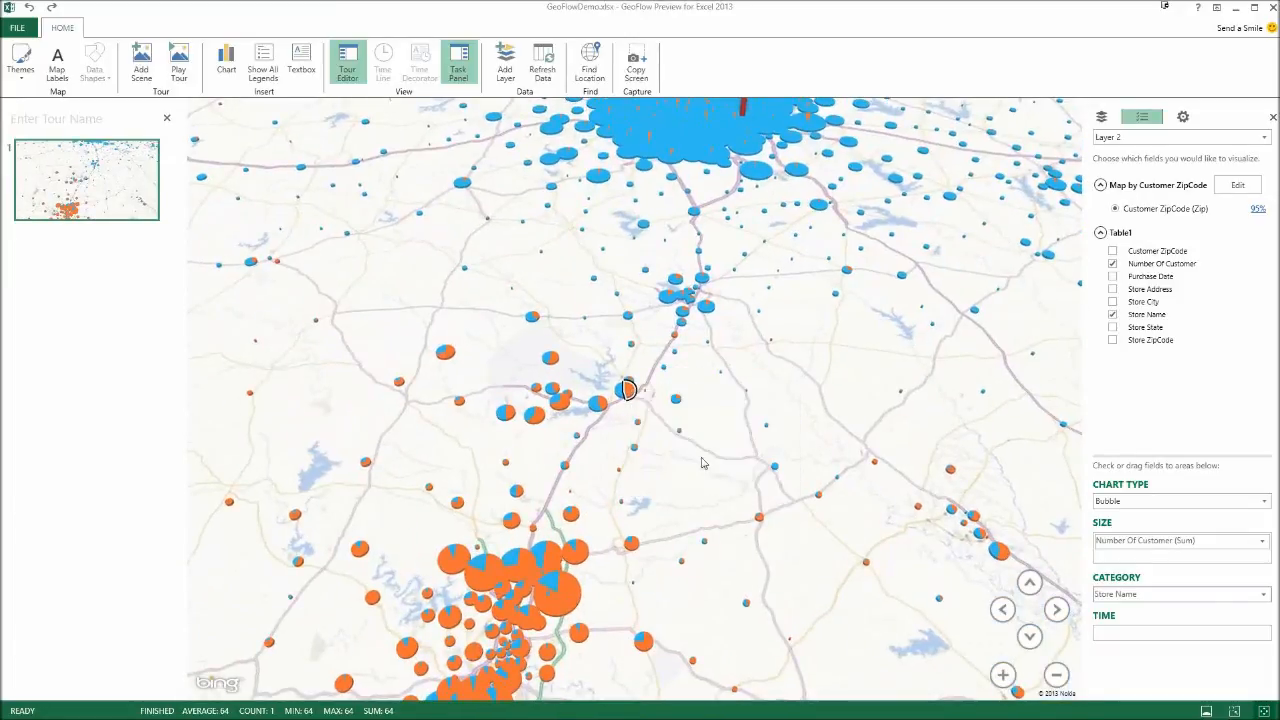
Change the Layer 2 chart type to HeatMap and examine customer density around both stores and across Texas
scroll(660, 440, down, 5)
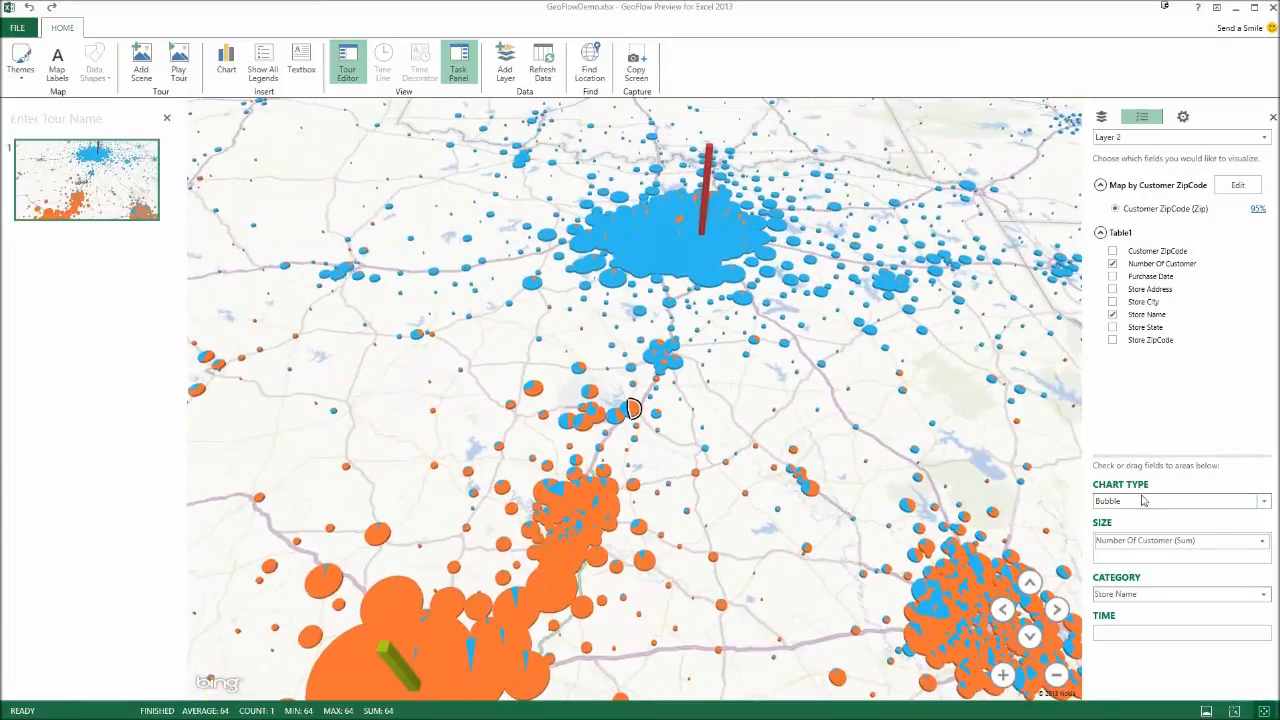
click(1144, 500)
click(1139, 541)
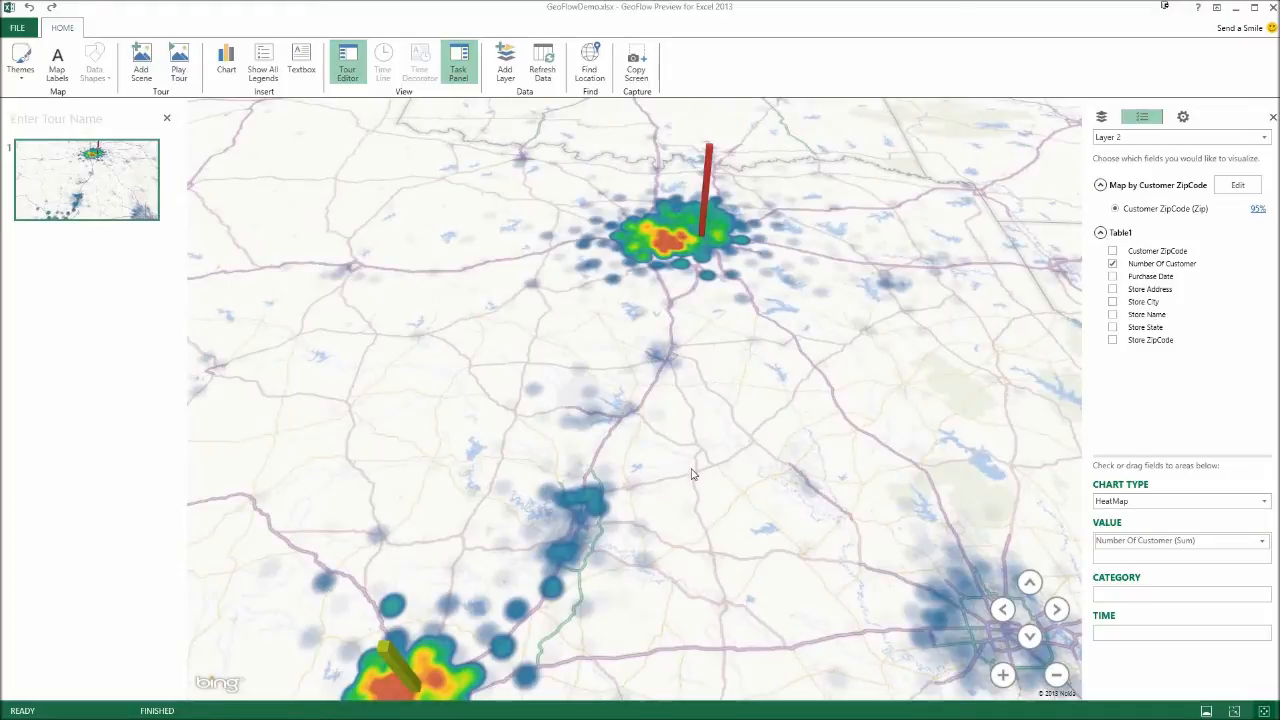
scroll(690, 440, down, 5)
drag(675, 426, 680, 379)
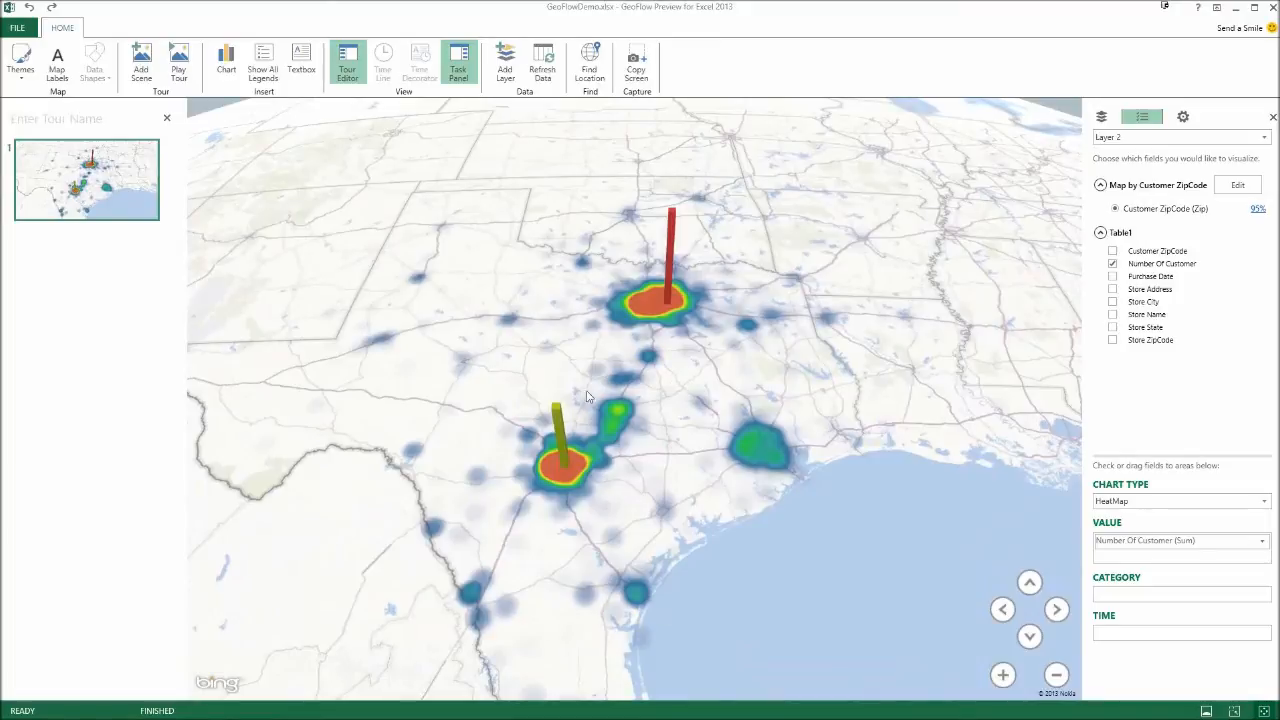
scroll(649, 423, down, 3)
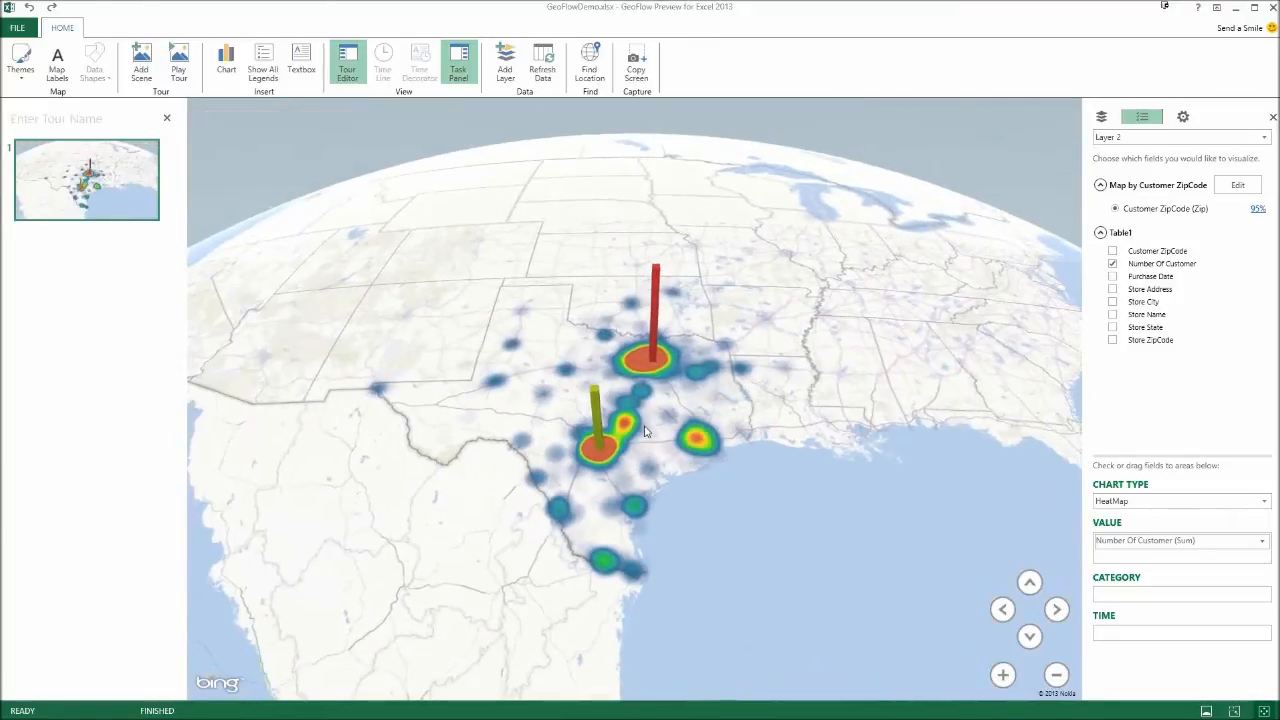
scroll(645, 430, up, 3)
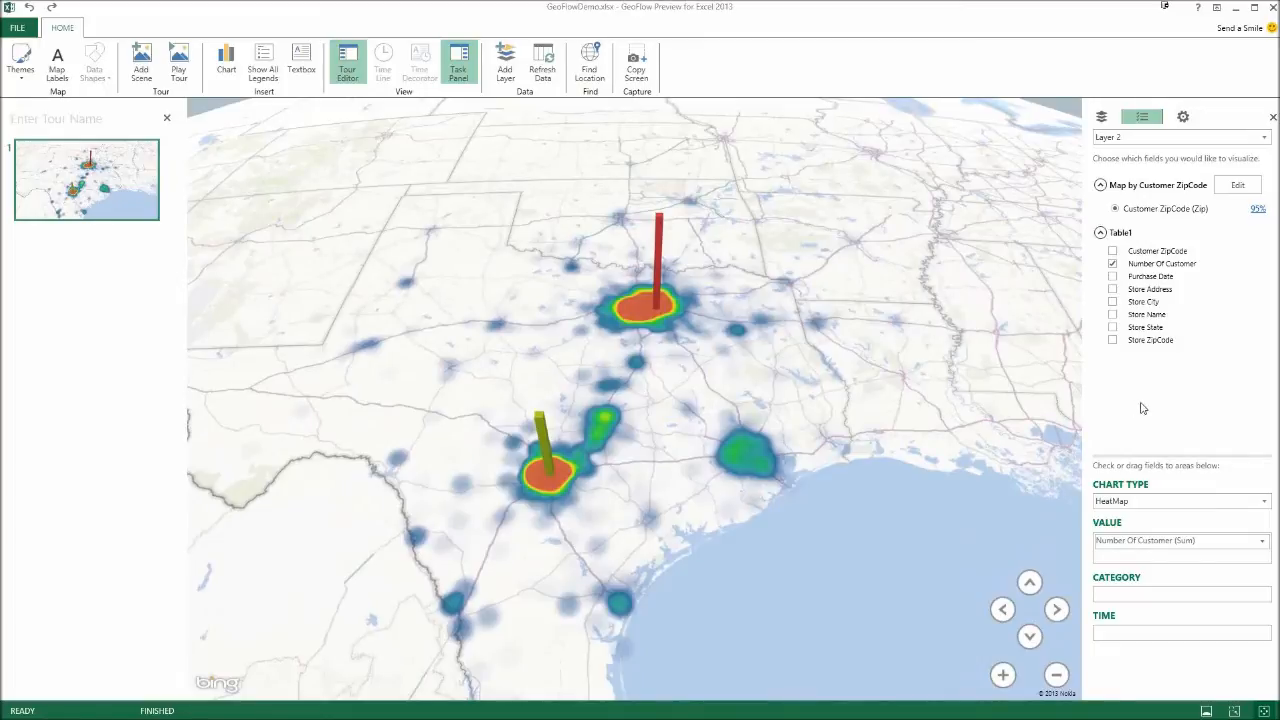
Change the Layer 2 chart type to Column and use Store Name as the category
click(1124, 502)
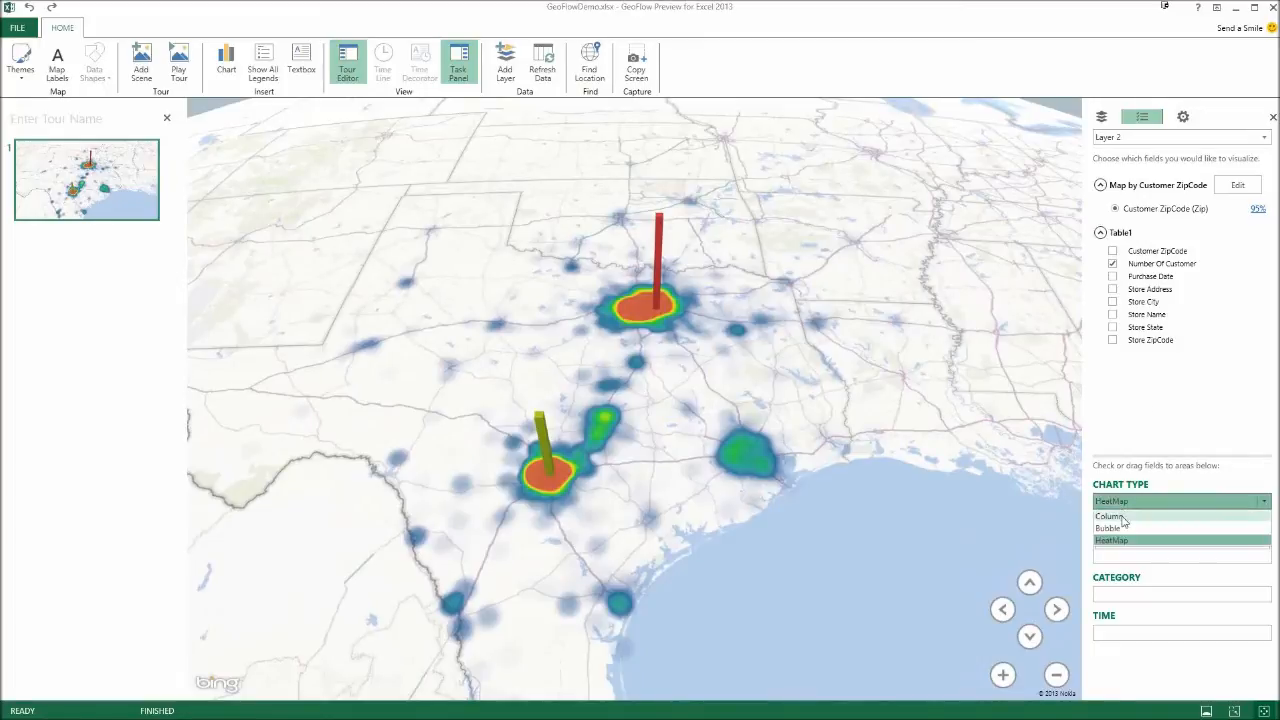
click(1123, 521)
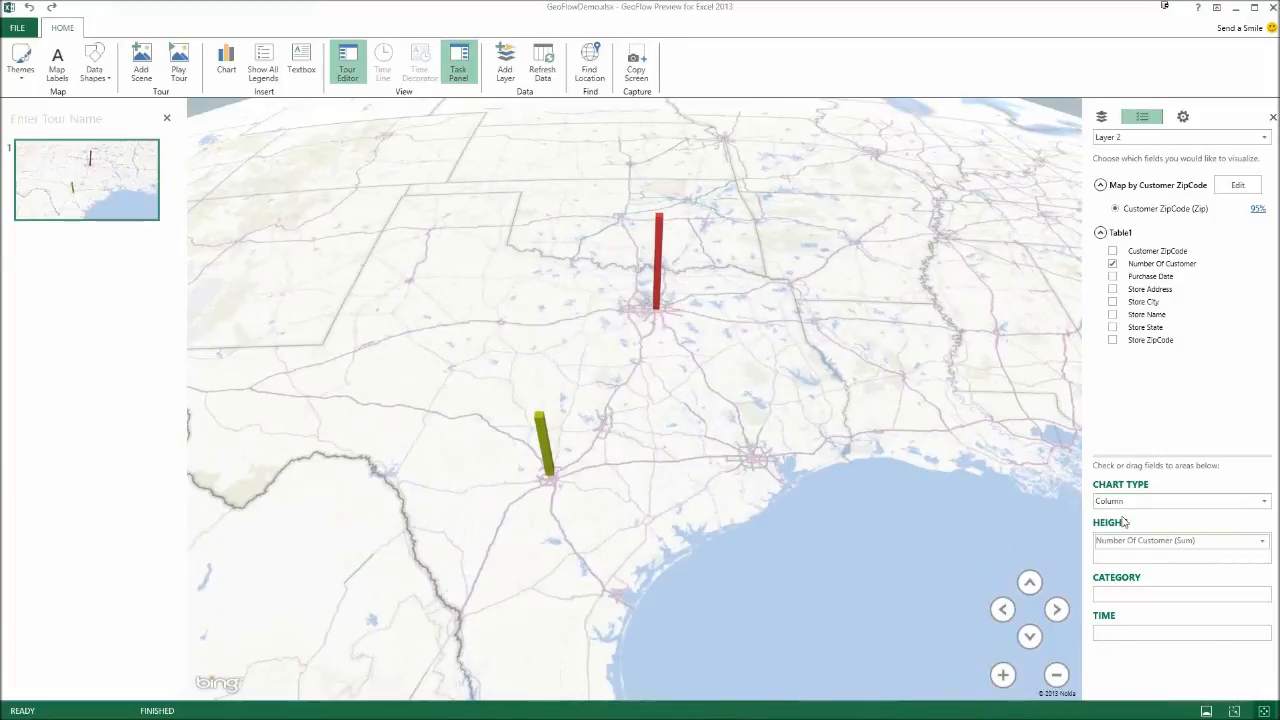
click(1113, 315)
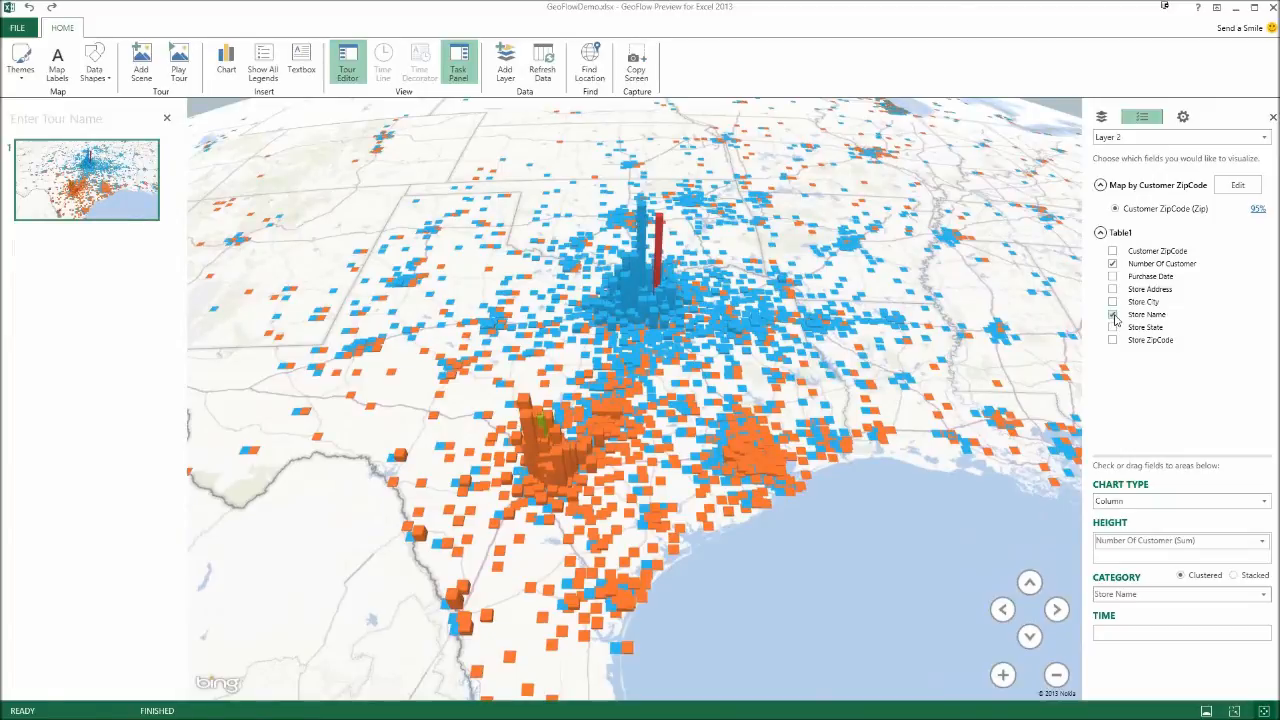
Use Purchase Date as the time field of Layer 2 and play the timeline animation
drag(1152, 305, 1133, 637)
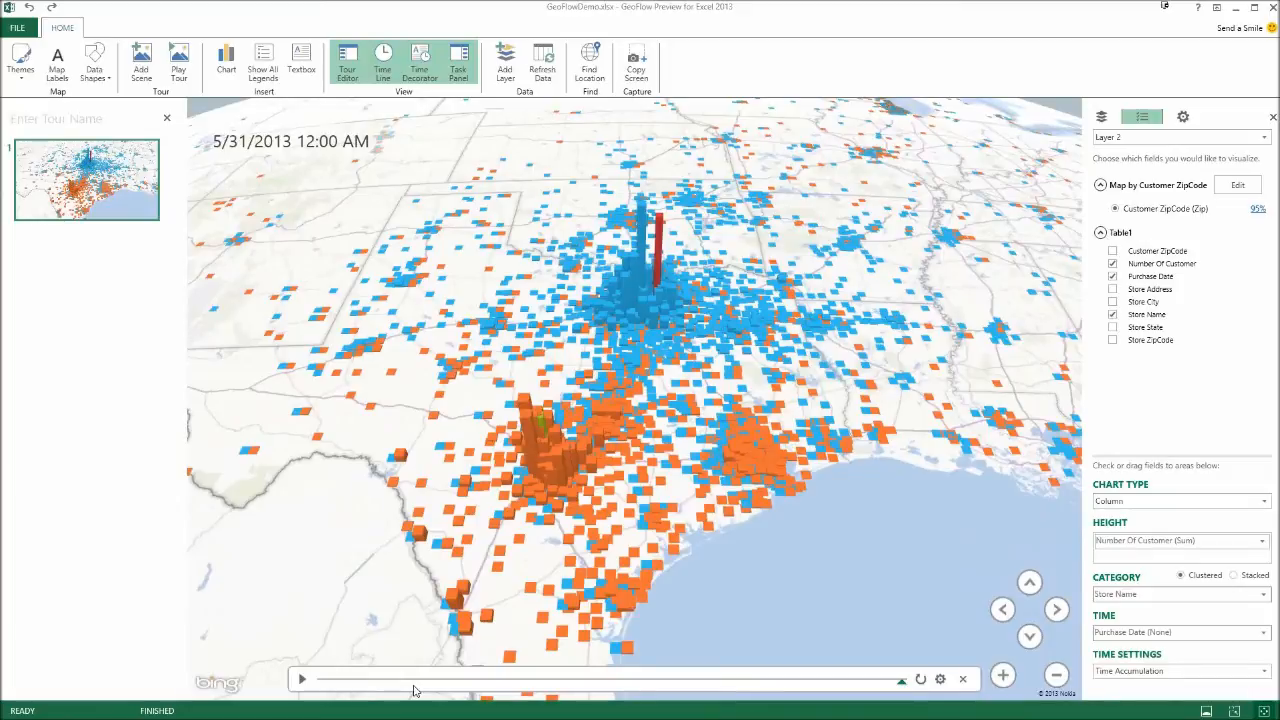
click(303, 680)
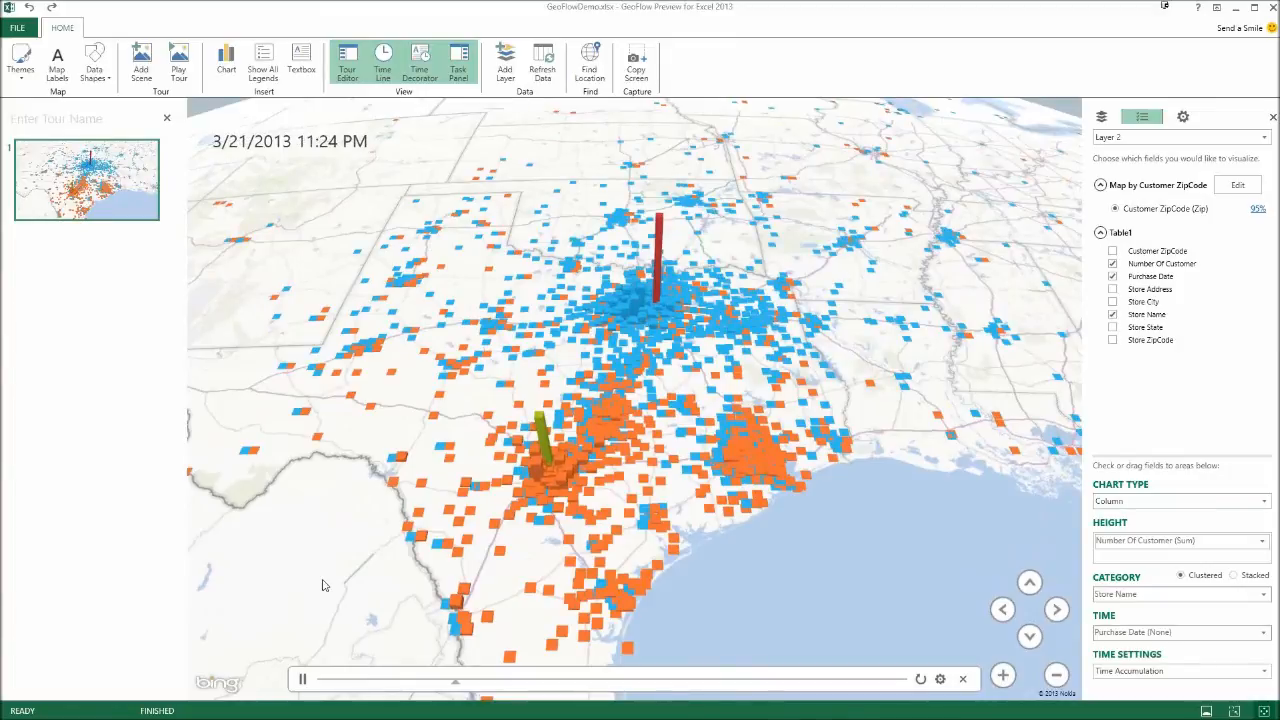
mouse_move(227, 160)
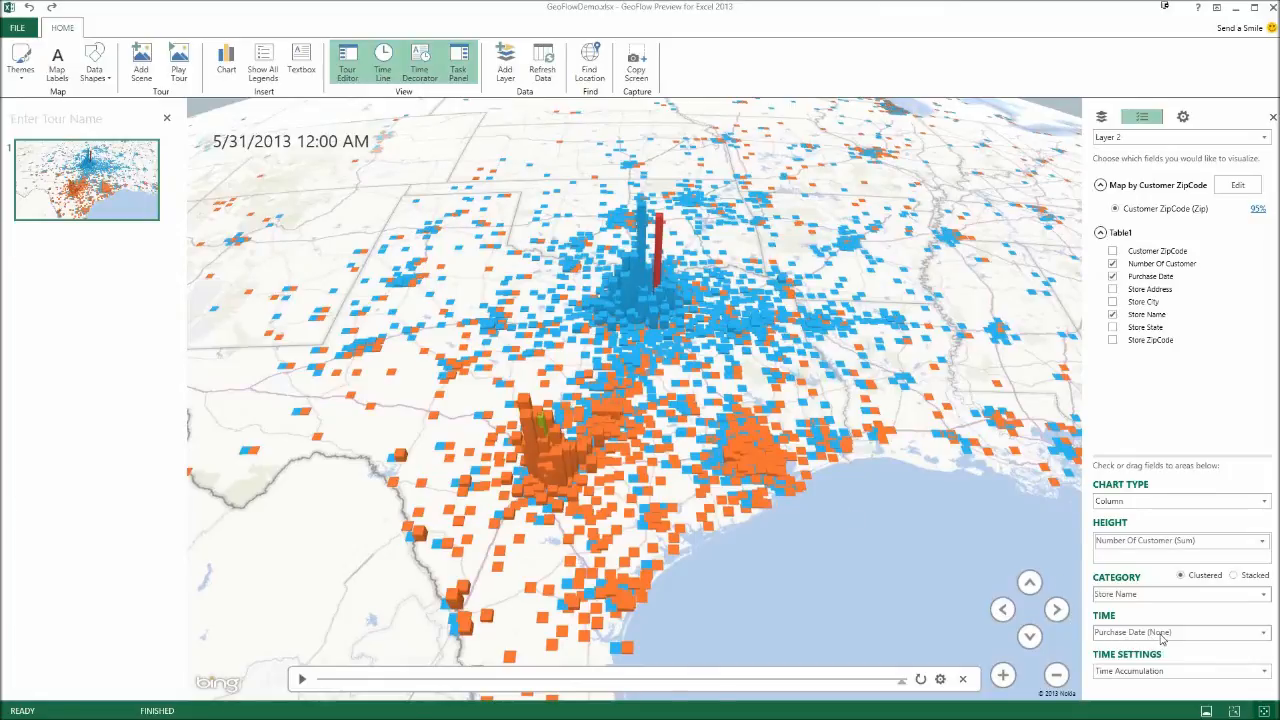
Try the Persist the Last and Instant time settings for Layer 2, playing the timeline with Instant
click(1150, 670)
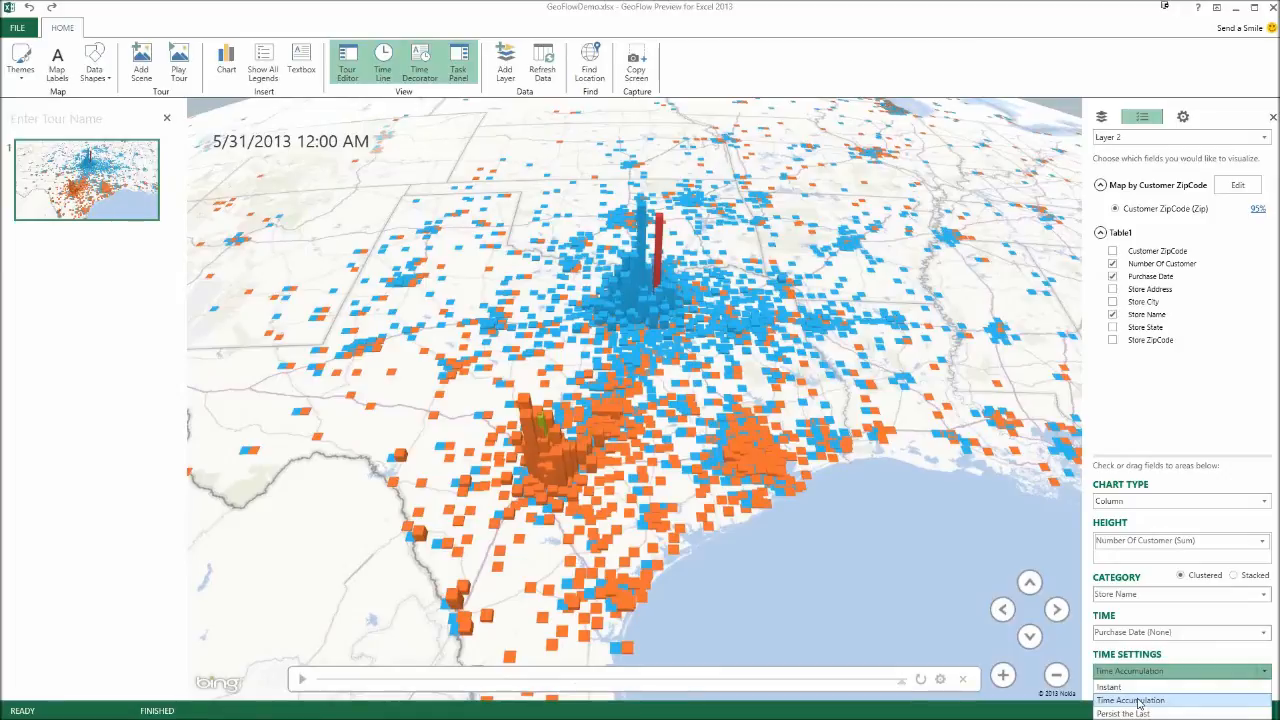
click(1133, 714)
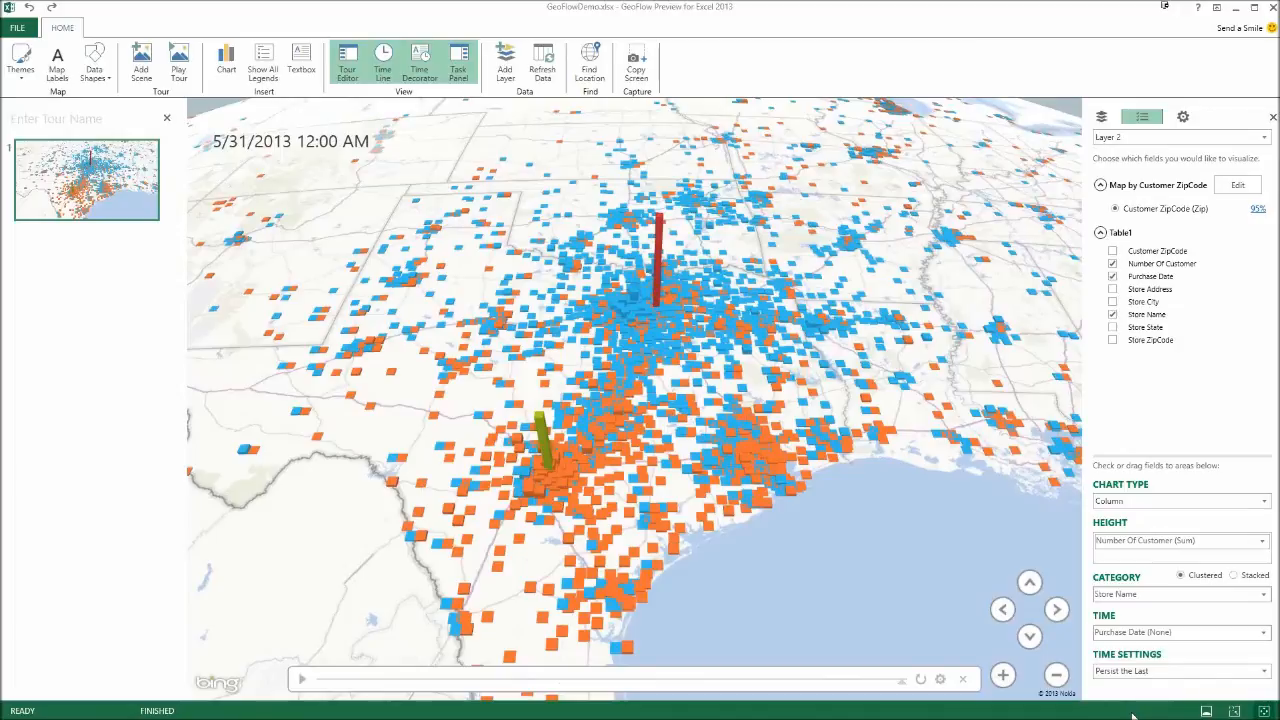
click(1133, 682)
click(1130, 689)
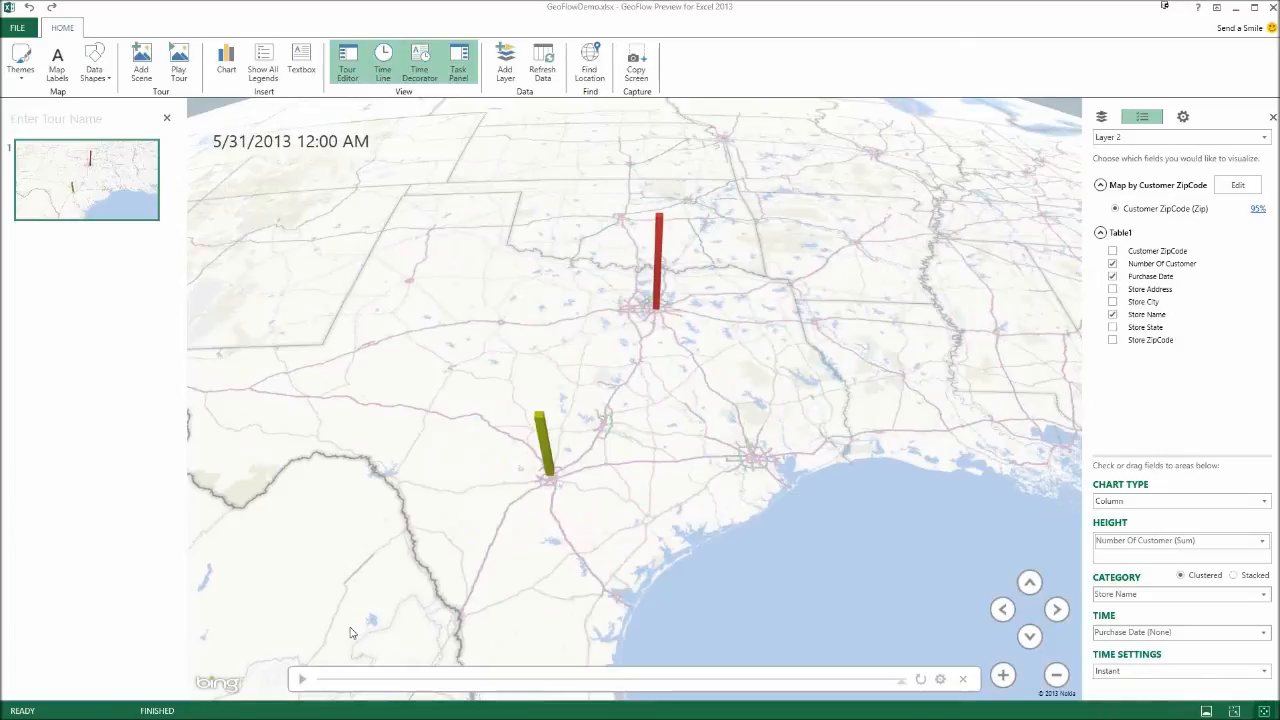
click(302, 679)
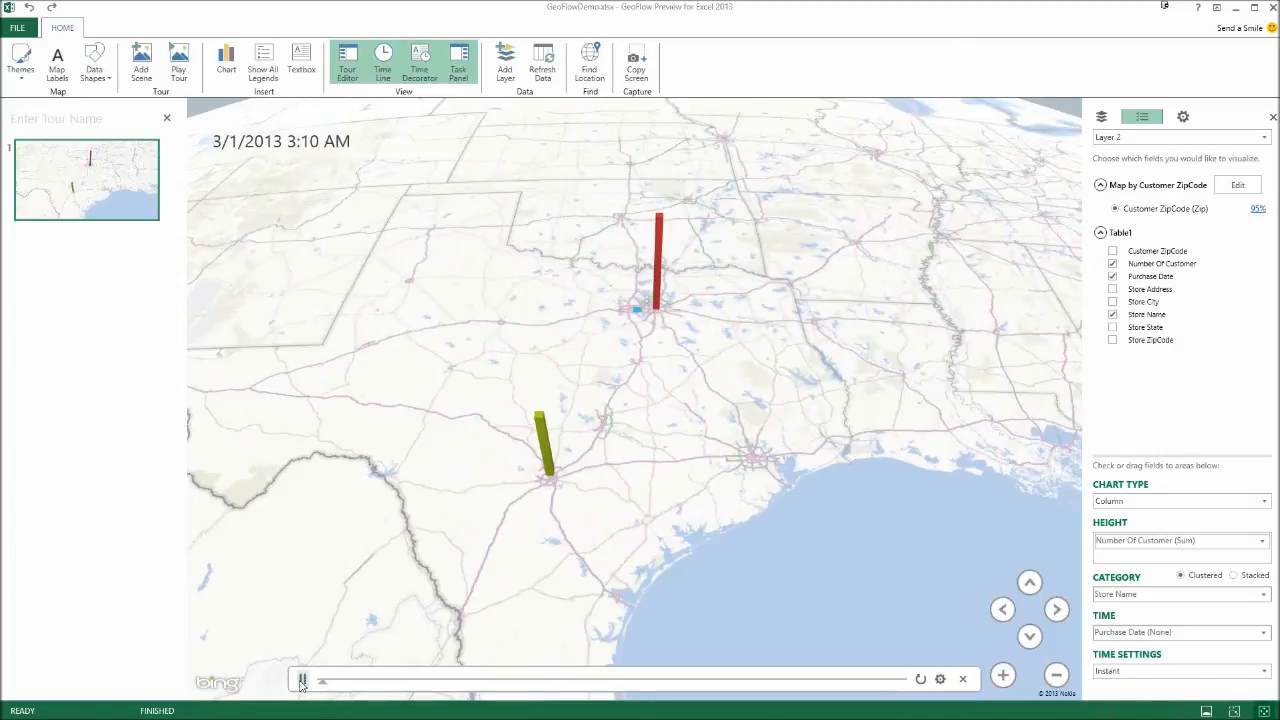
Set Layer 2's time setting to Persist the Last and play the timeline through, then replay it
click(1180, 671)
click(1130, 705)
click(302, 679)
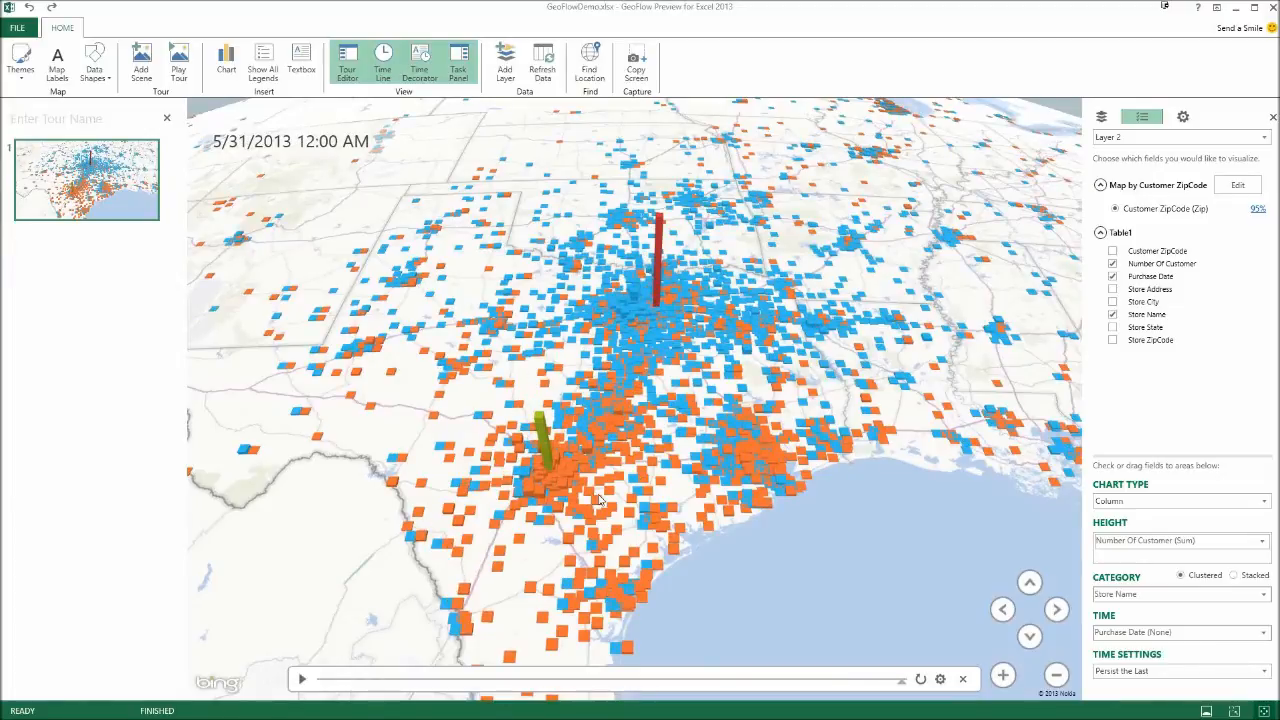
mouse_move(600, 498)
click(303, 680)
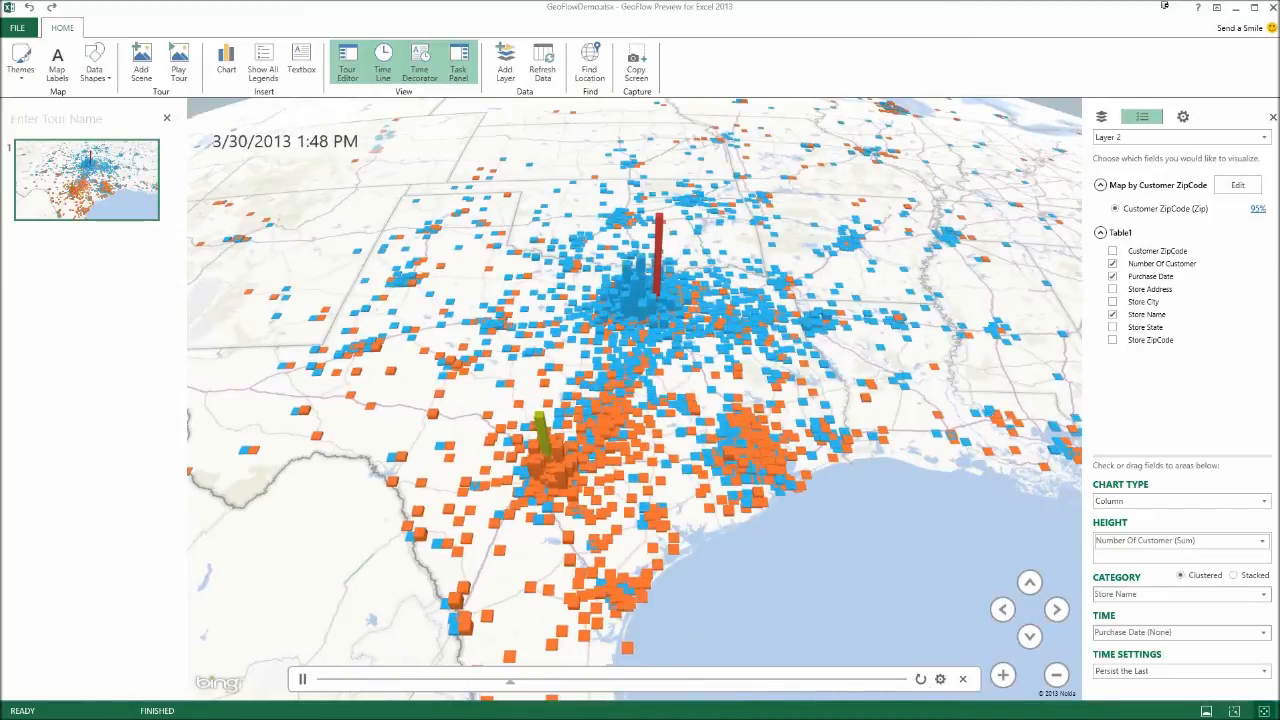
Slow the timeline's playback speed to slightly above the middle of its range, then pause and resume the animation
click(941, 680)
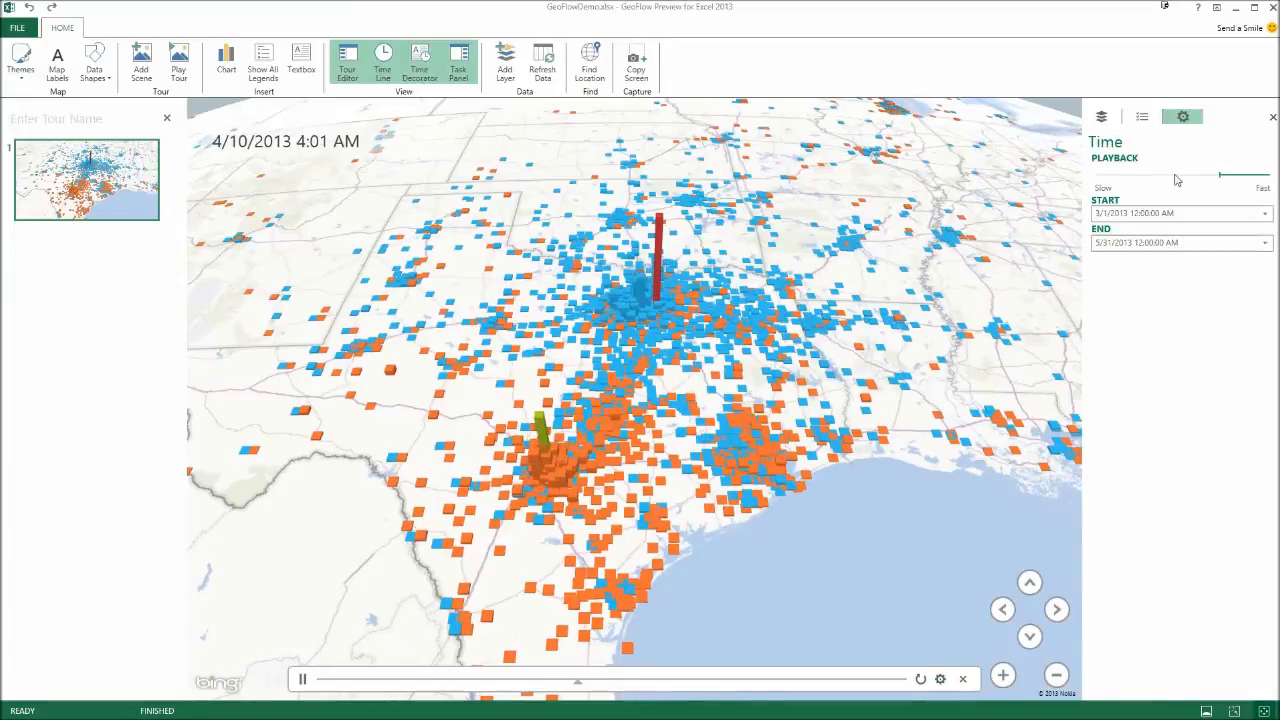
click(1174, 176)
click(1132, 181)
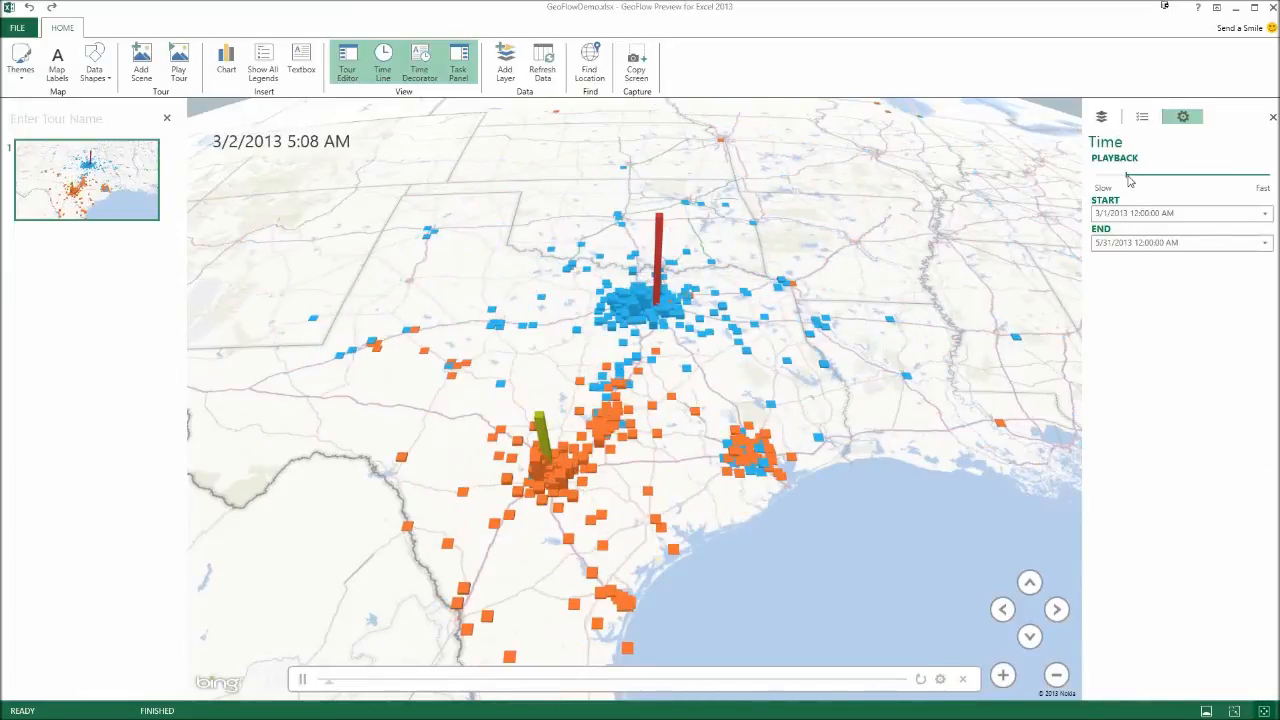
drag(1131, 181, 1196, 177)
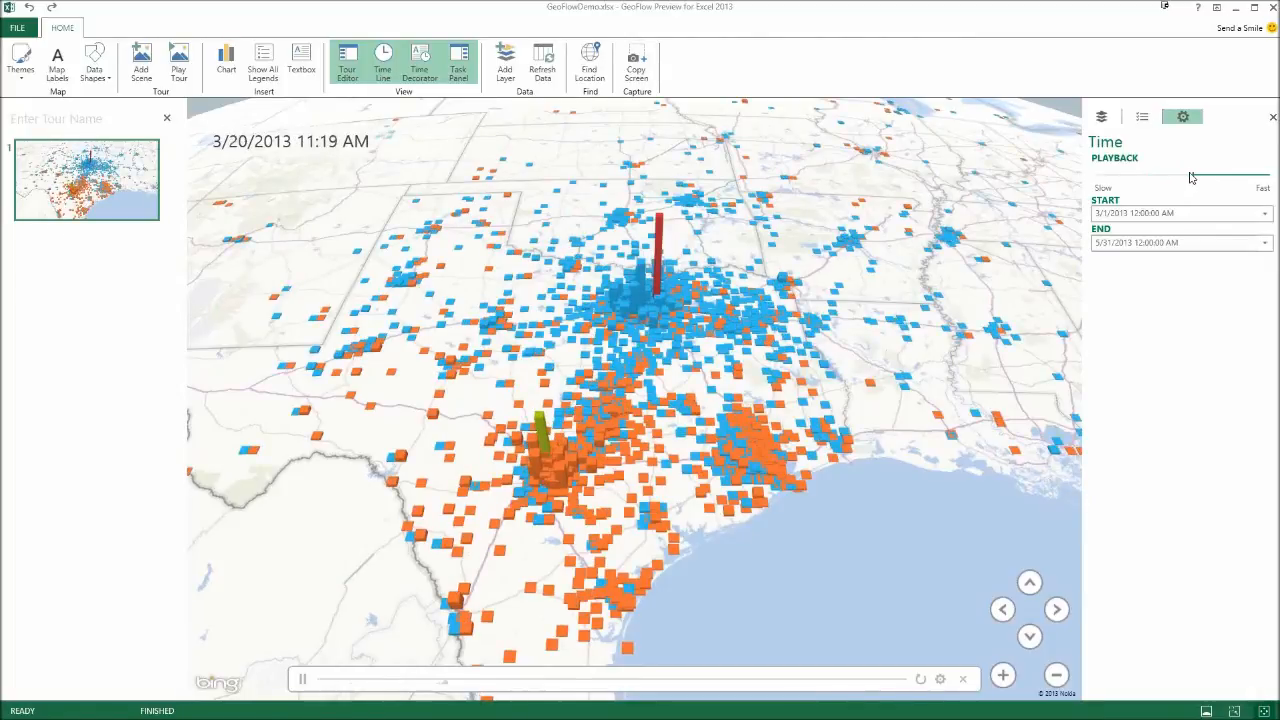
drag(1191, 177, 1192, 176)
click(302, 679)
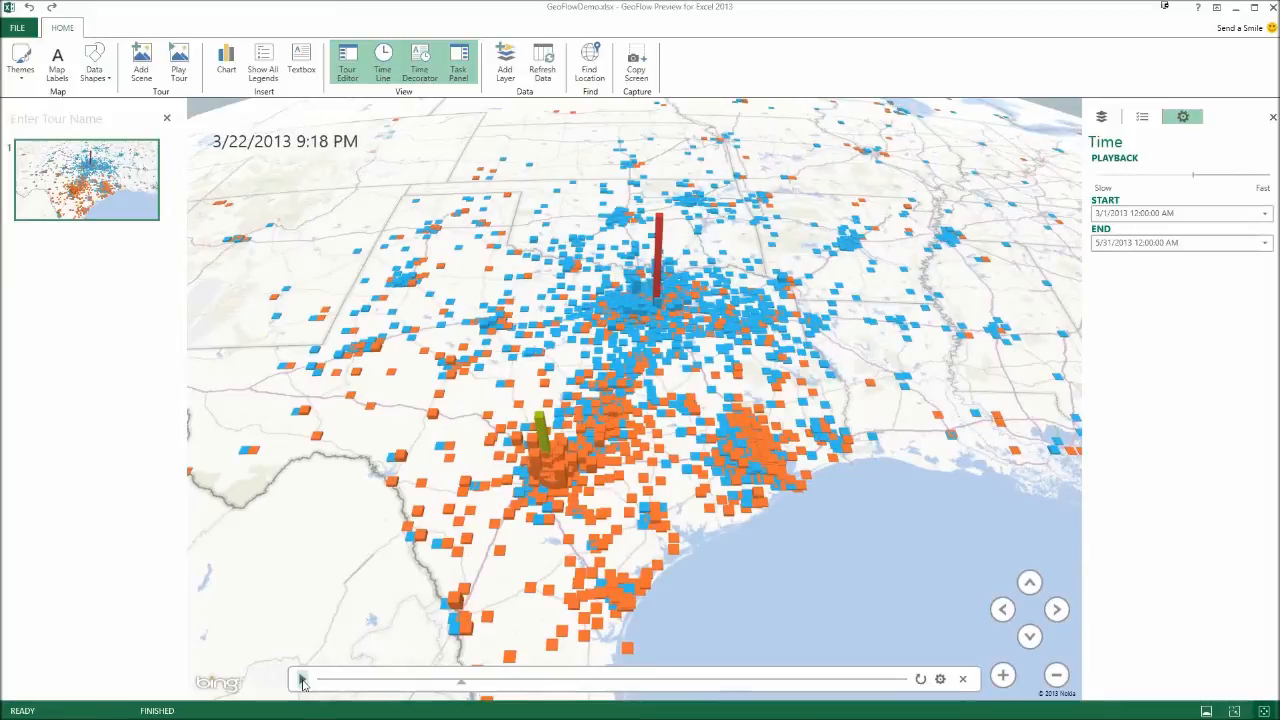
click(302, 679)
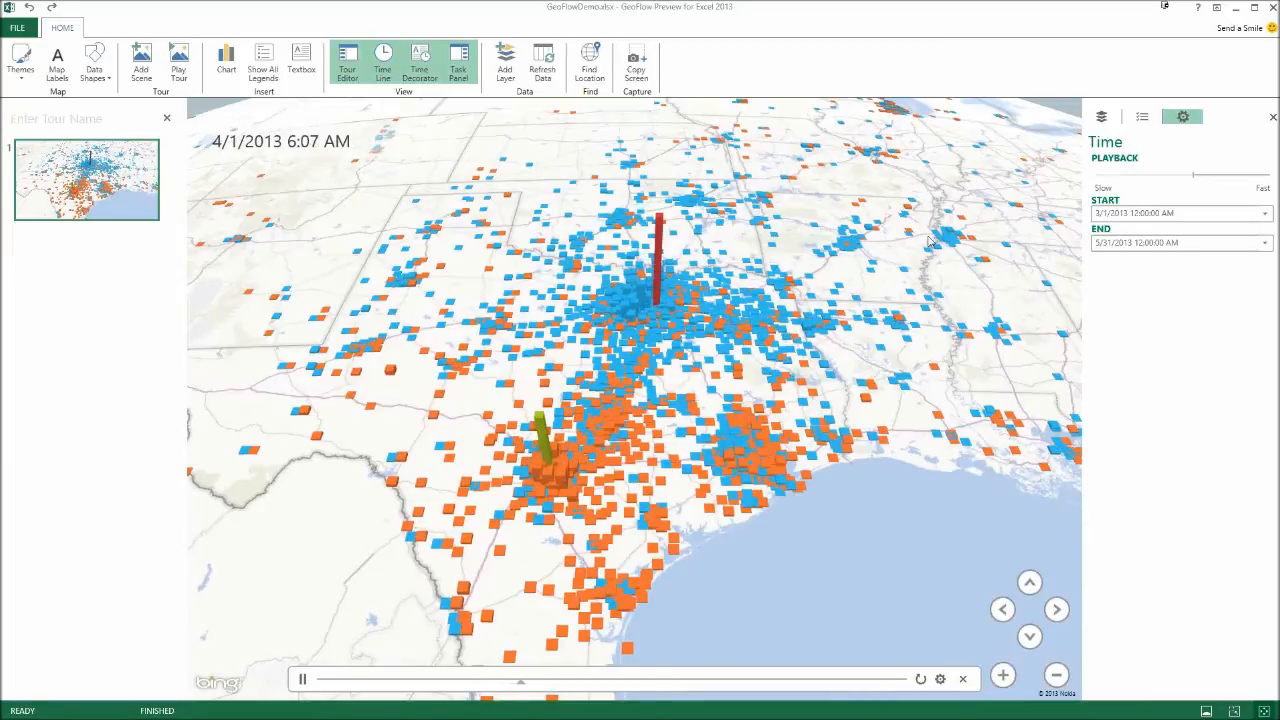
Pause the timeline on 4/18/2013 and add a second scene to the tour
click(1143, 118)
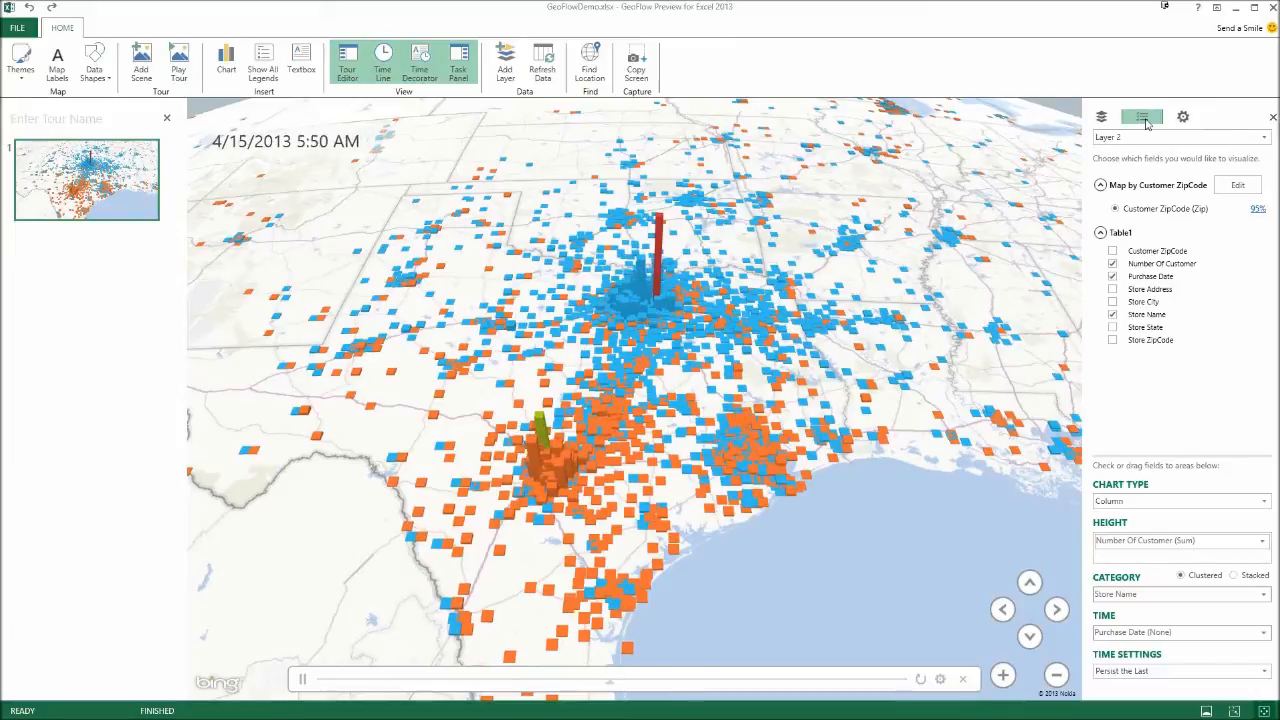
click(302, 679)
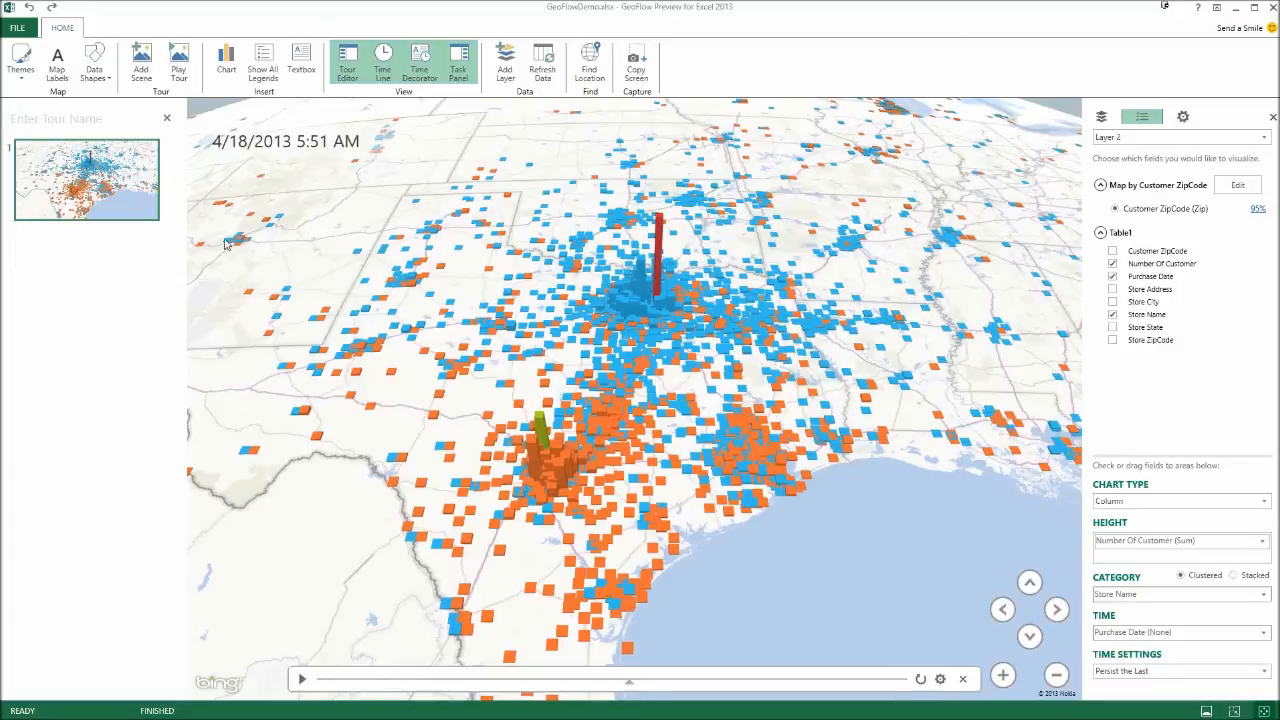
click(141, 67)
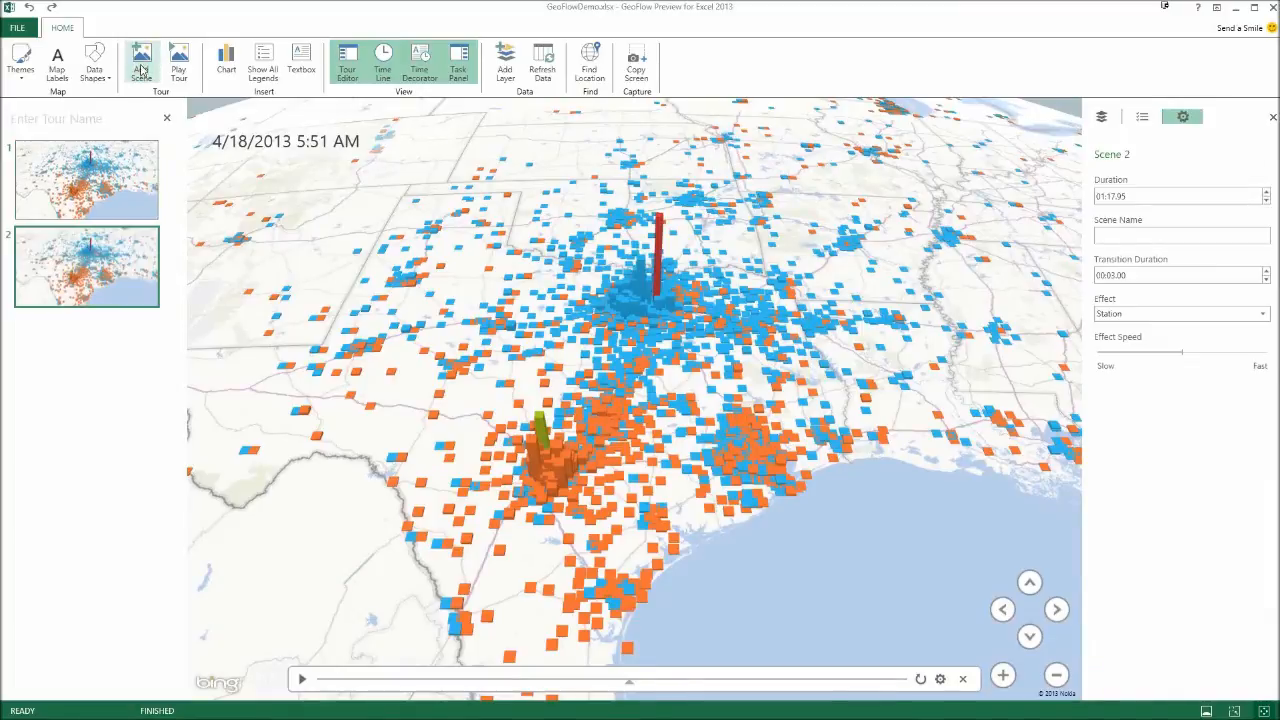
mouse_move(108, 273)
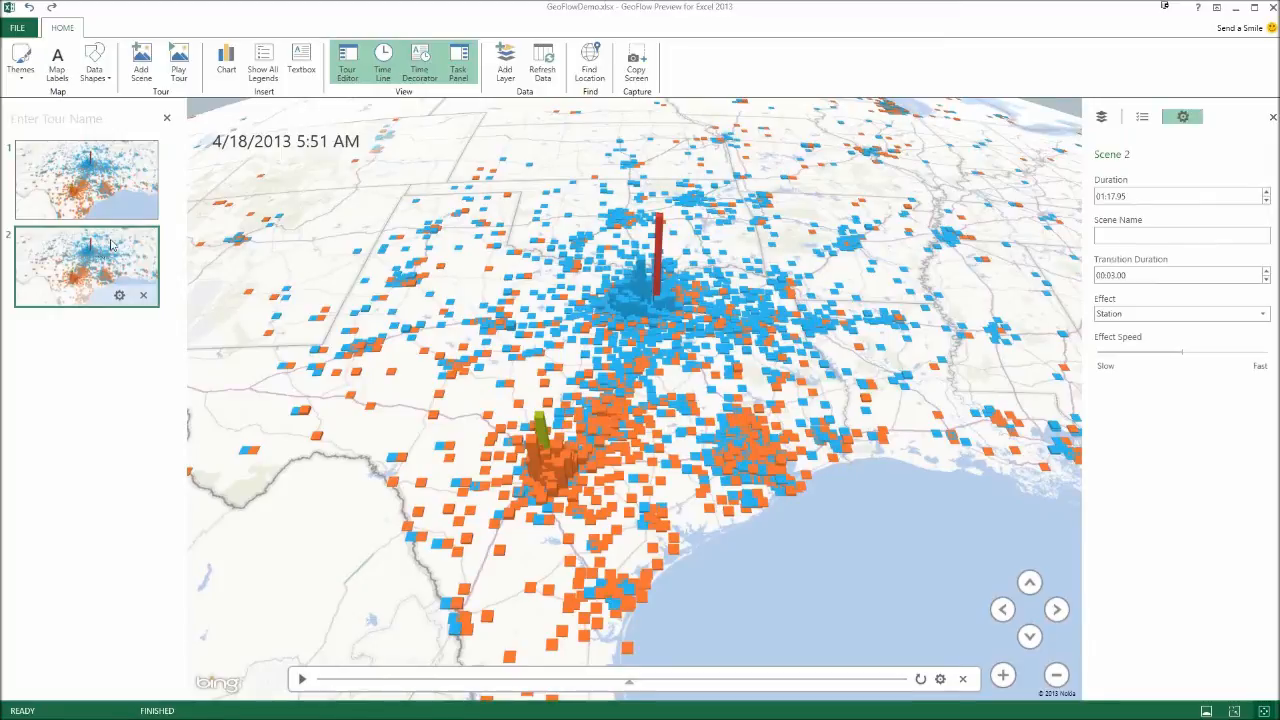
mouse_move(704, 393)
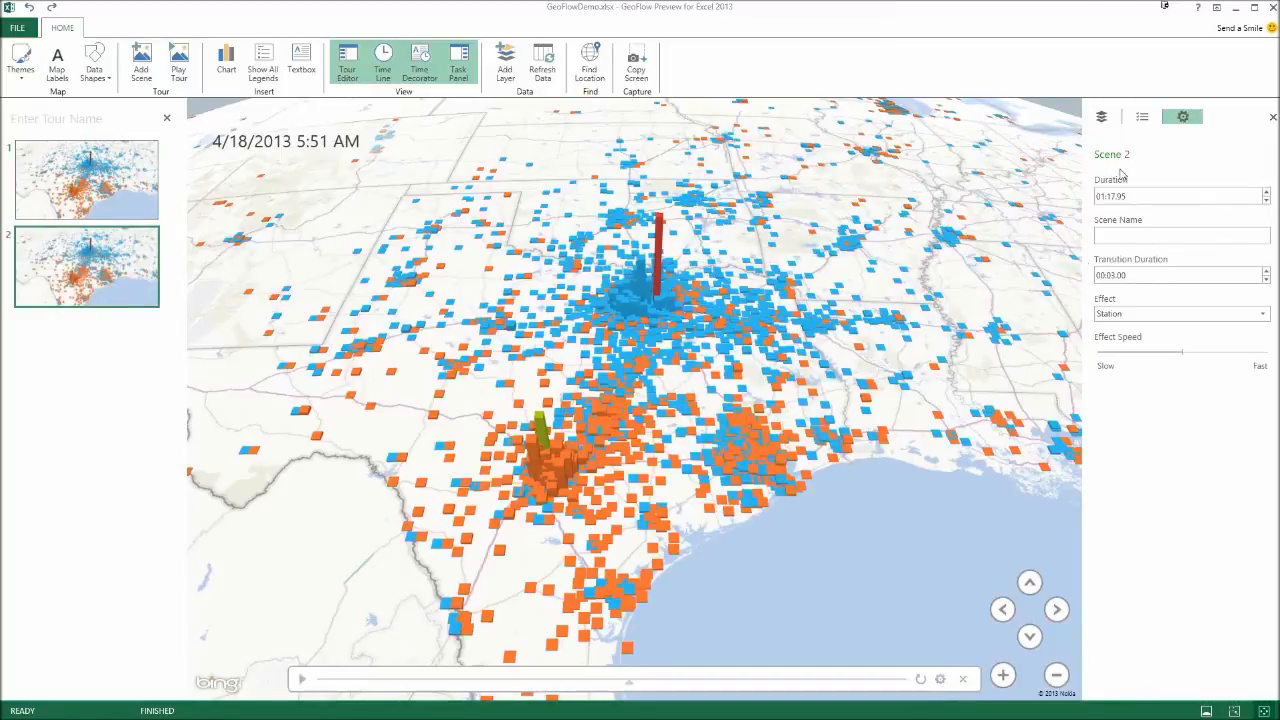
Change Layer 2's chart type to HeatMap in Scene 2, and switch between both scenes to compare them
click(1142, 116)
click(1161, 503)
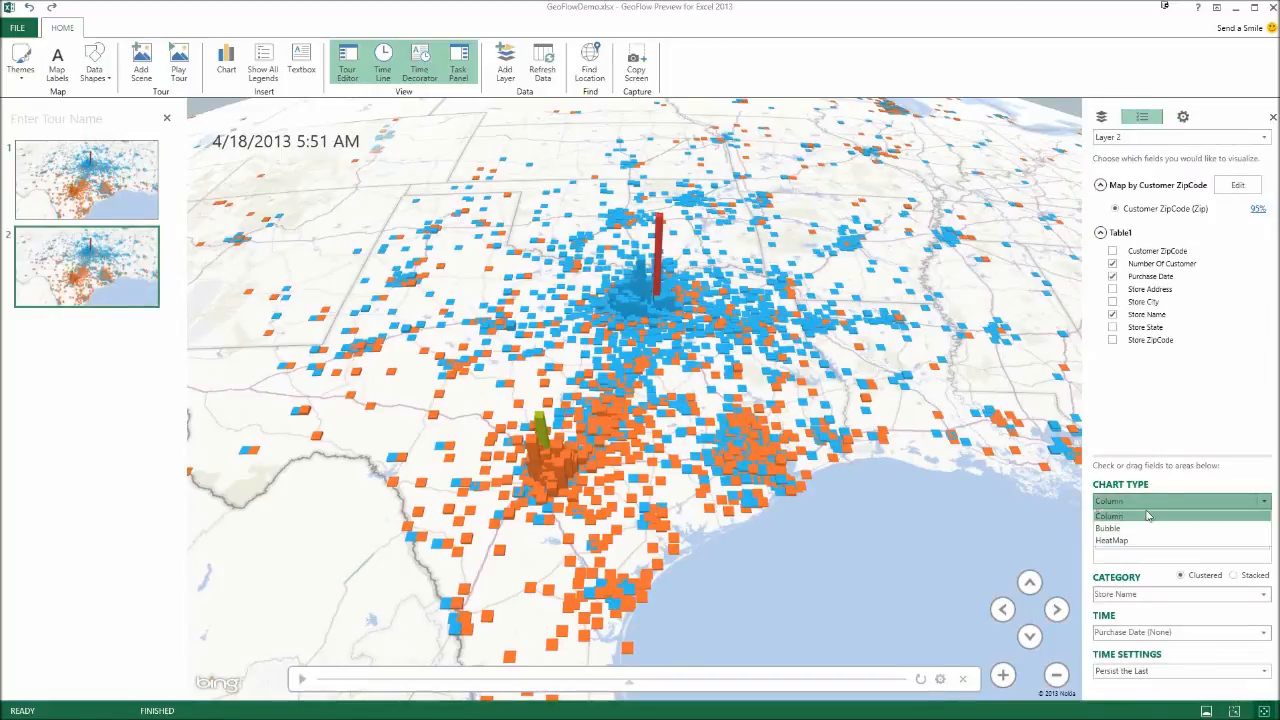
click(1134, 540)
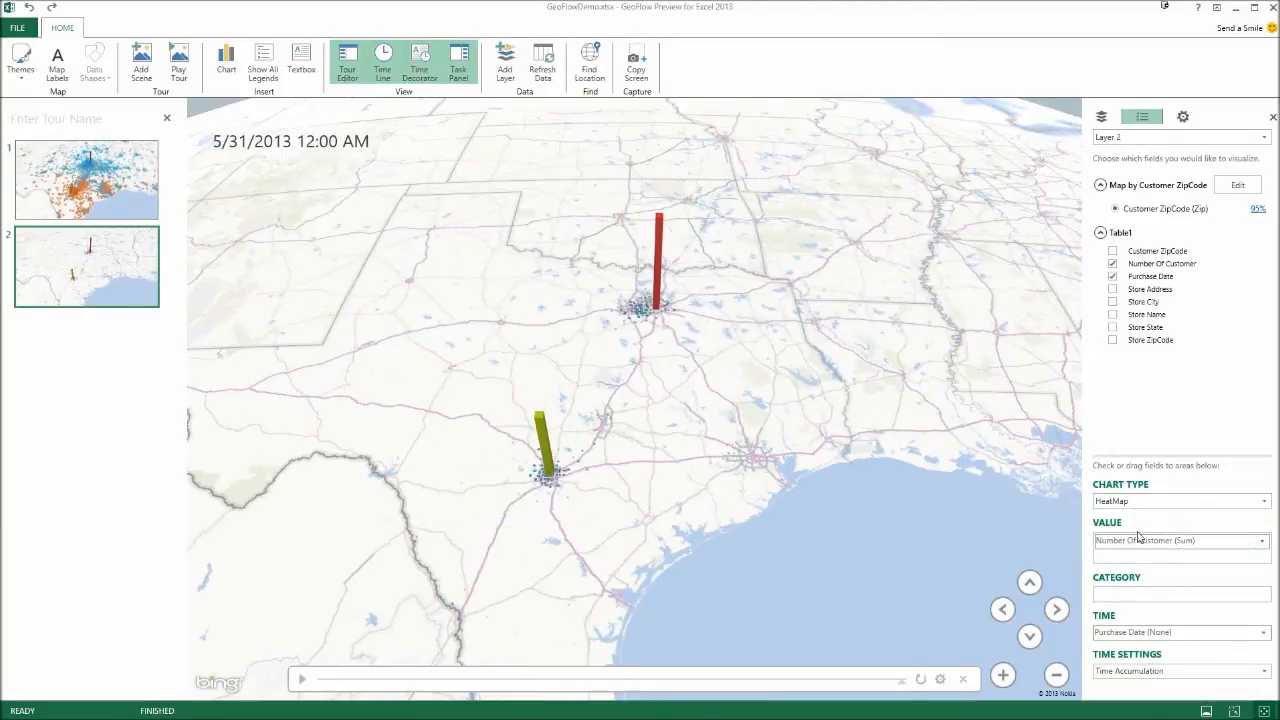
click(118, 179)
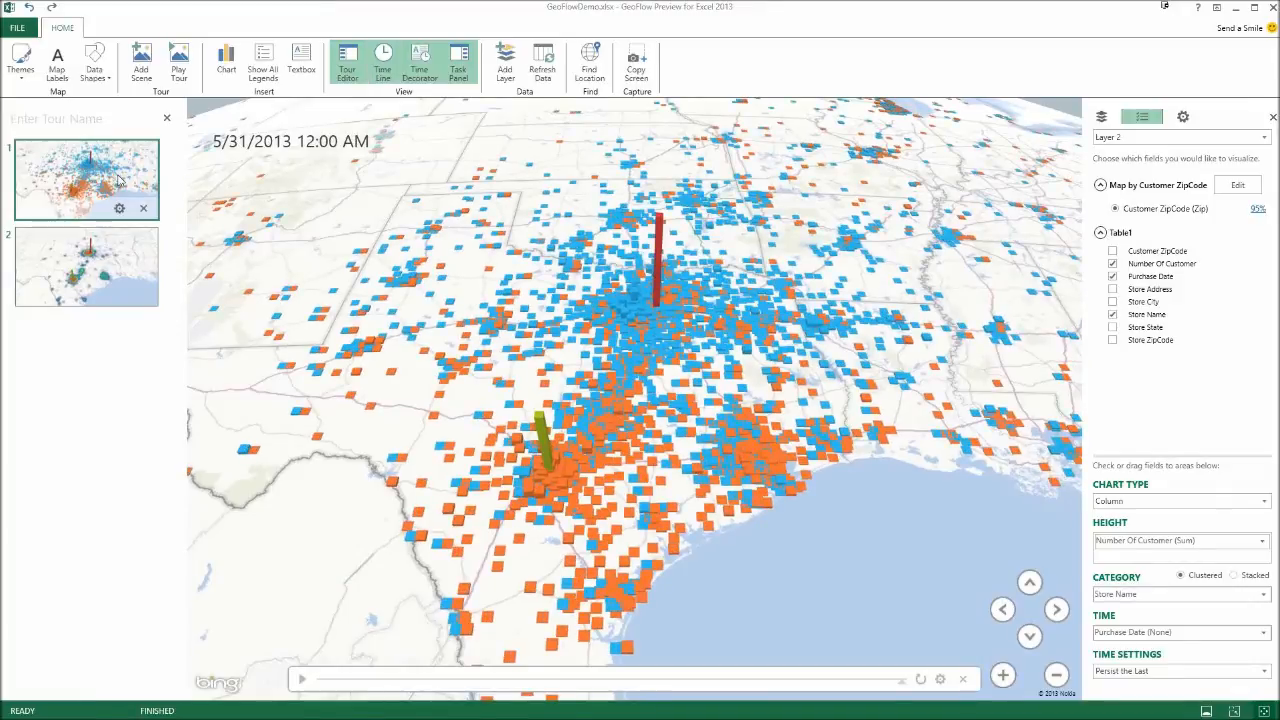
click(140, 272)
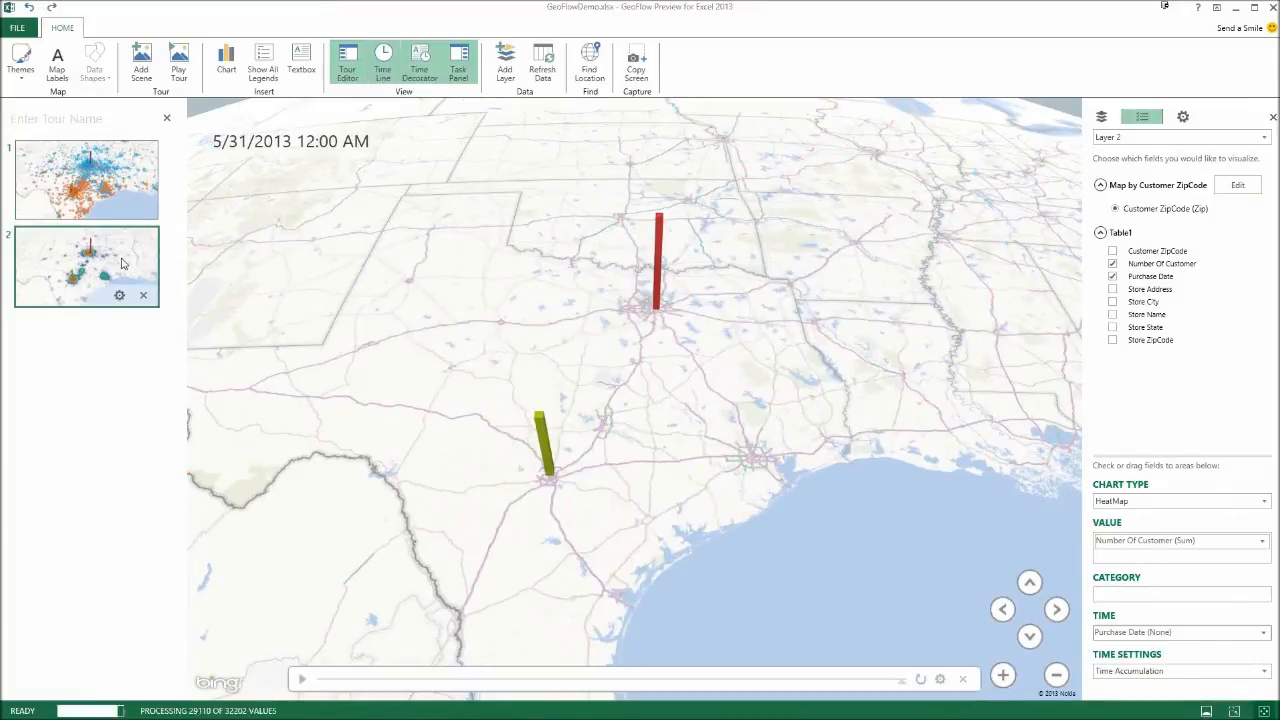
Remove Purchase Date from Layer 2's time field in Scene 2, and move this heat map scene to first place in the tour
drag(1120, 633, 1005, 612)
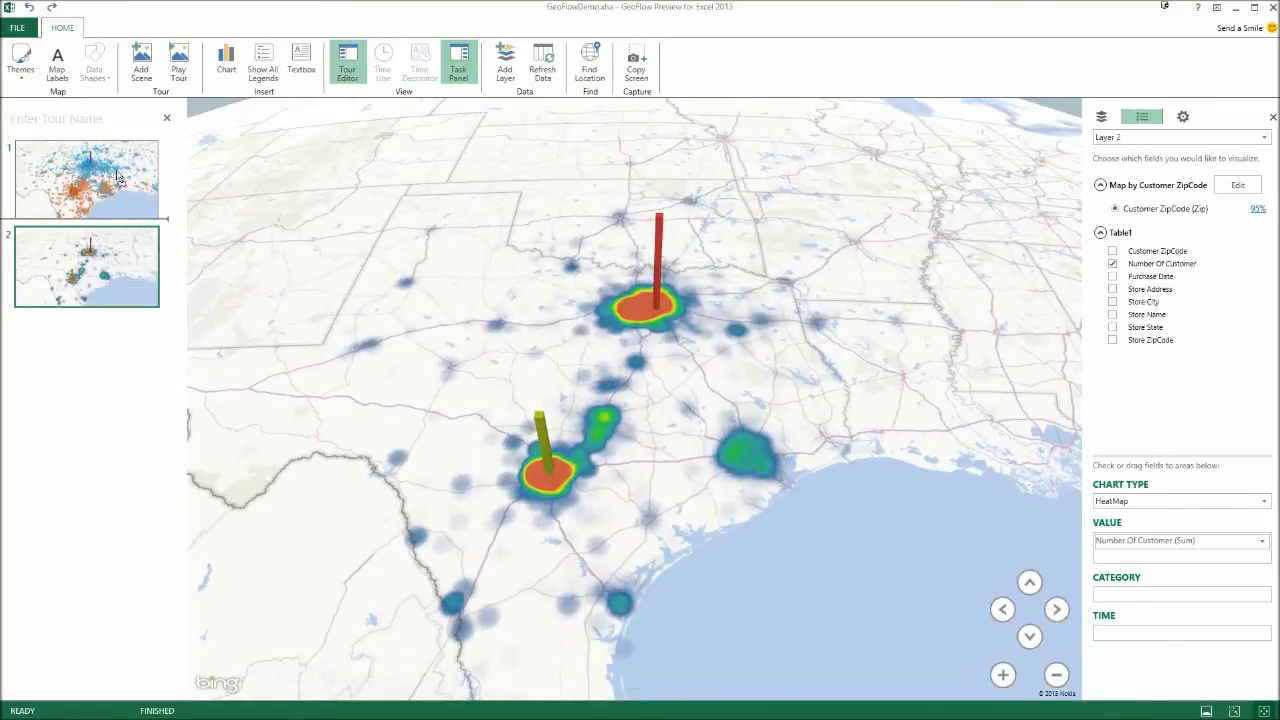
drag(120, 148, 120, 149)
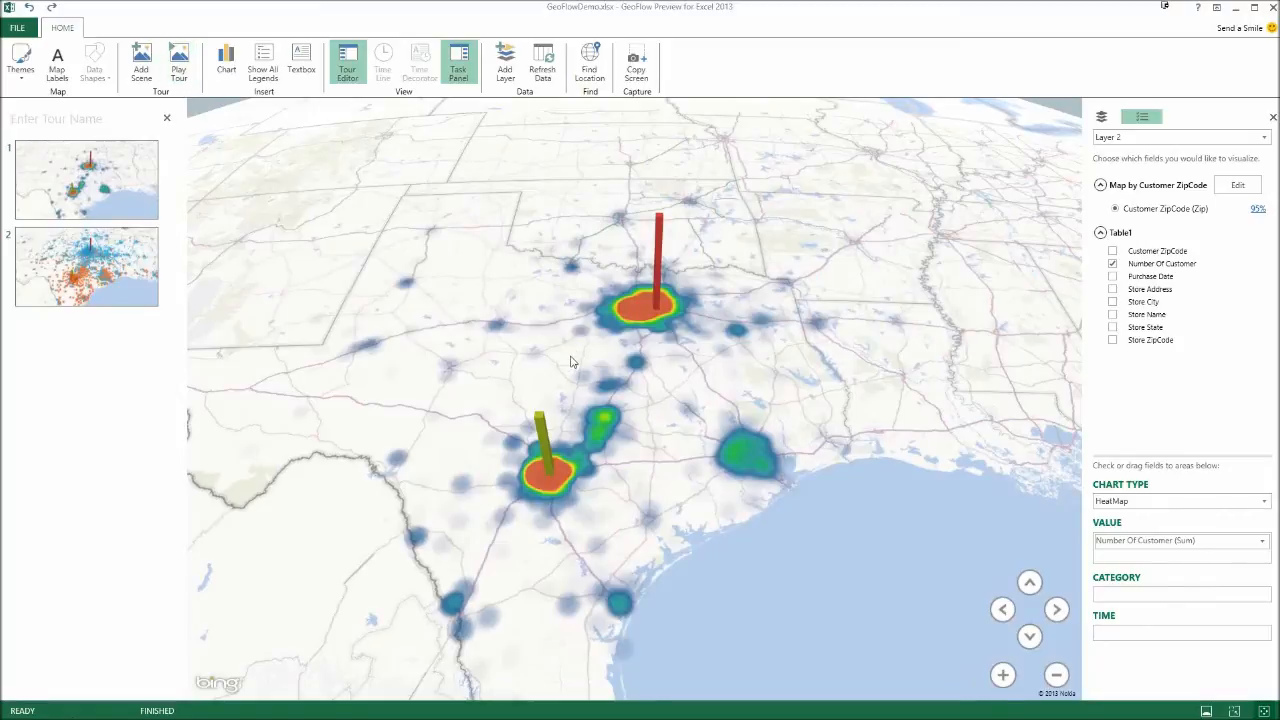
Set the duration of the heat map scene, Scene 1, to 00:08.00
drag(571, 355, 566, 368)
click(1003, 610)
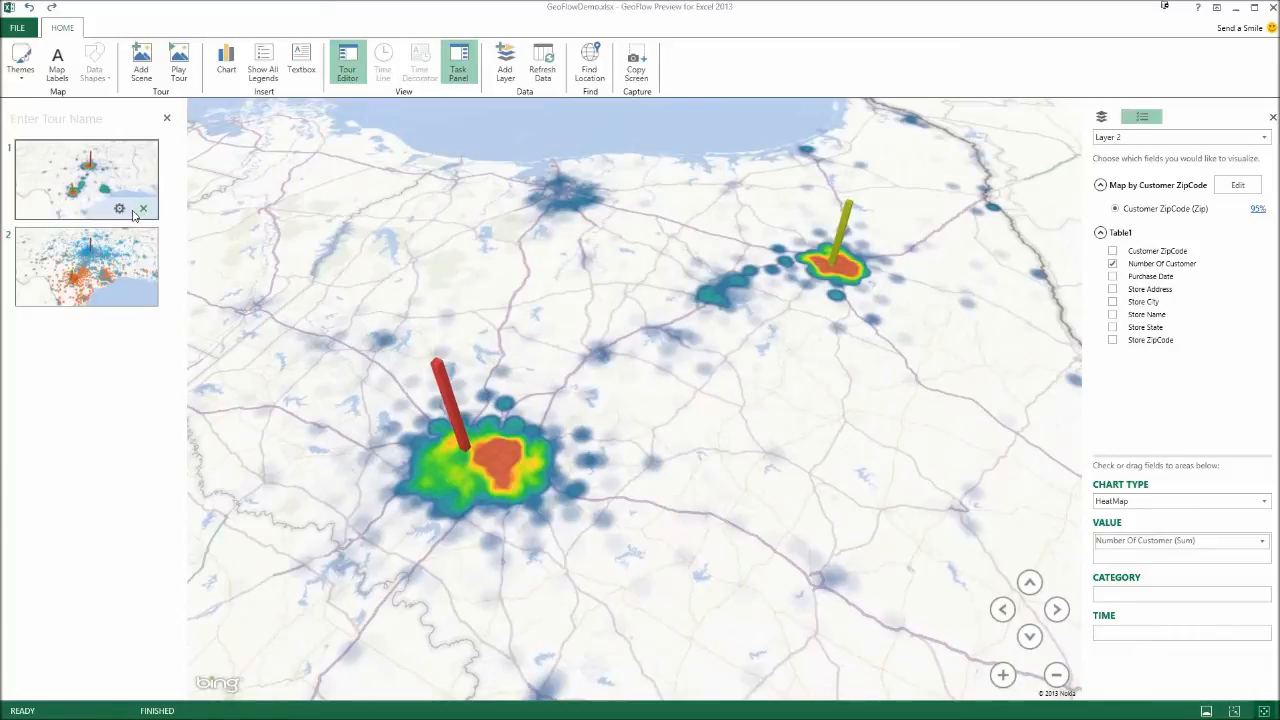
click(120, 209)
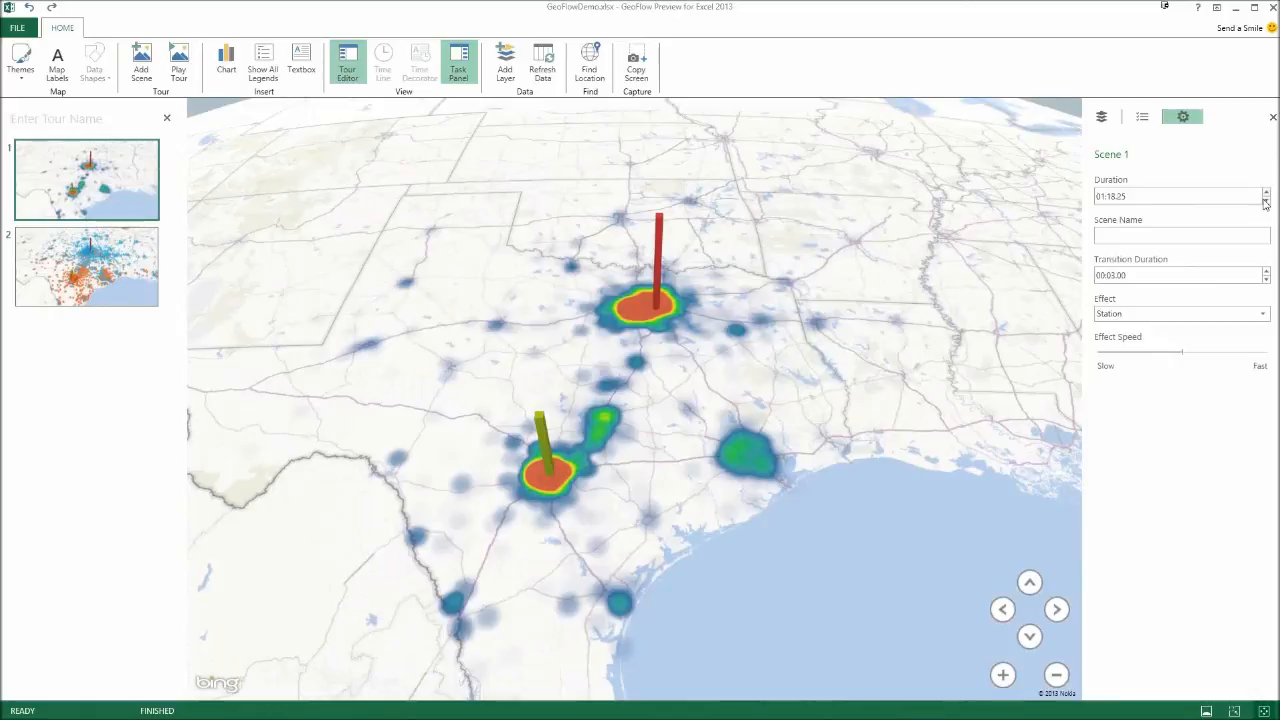
drag(1129, 196, 1028, 200)
text(00:05)
key(BackSpace)
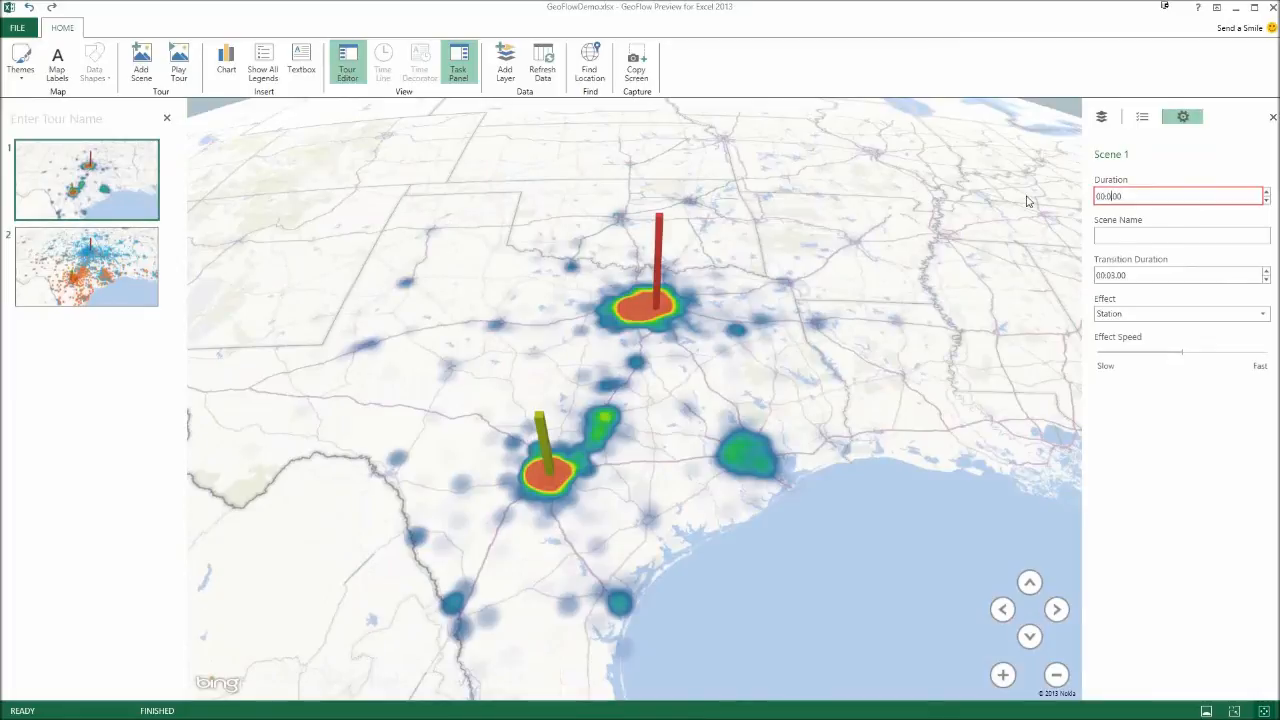
text(8)
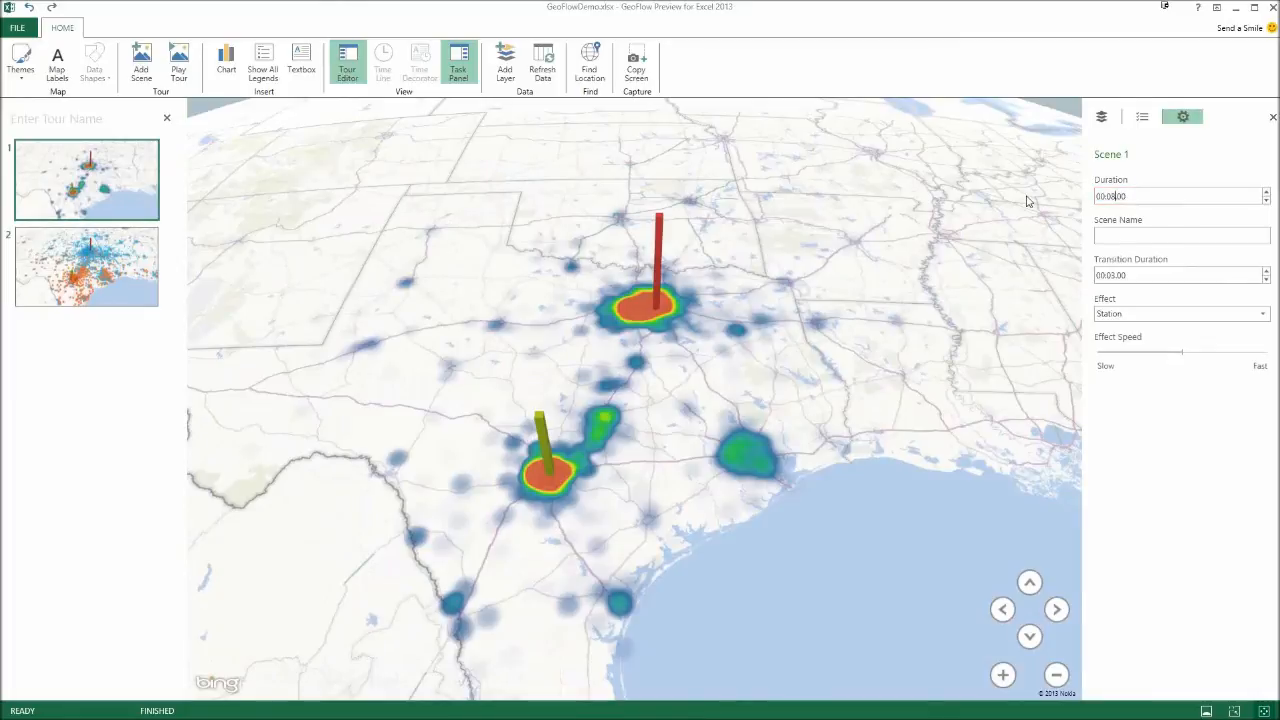
Set Scene 1's transition duration to 00:06.00 and its effect to PushIn
click(1266, 272)
click(1266, 280)
click(1150, 313)
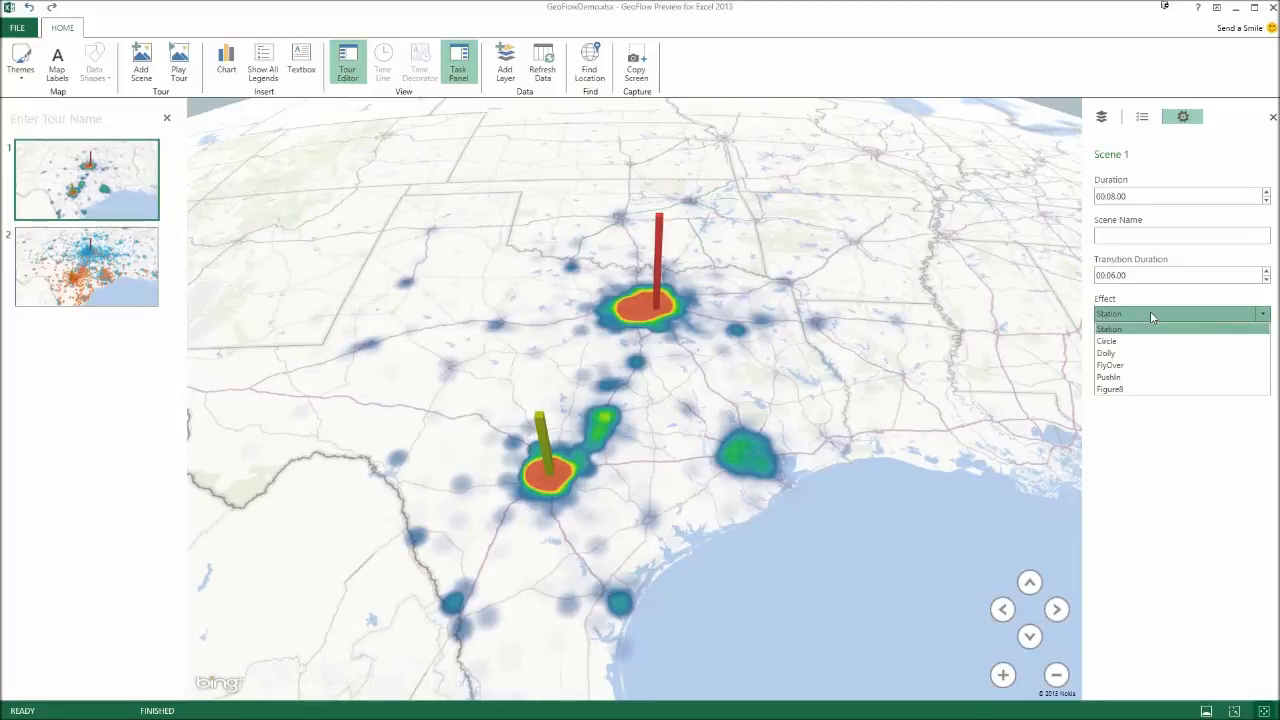
click(1150, 378)
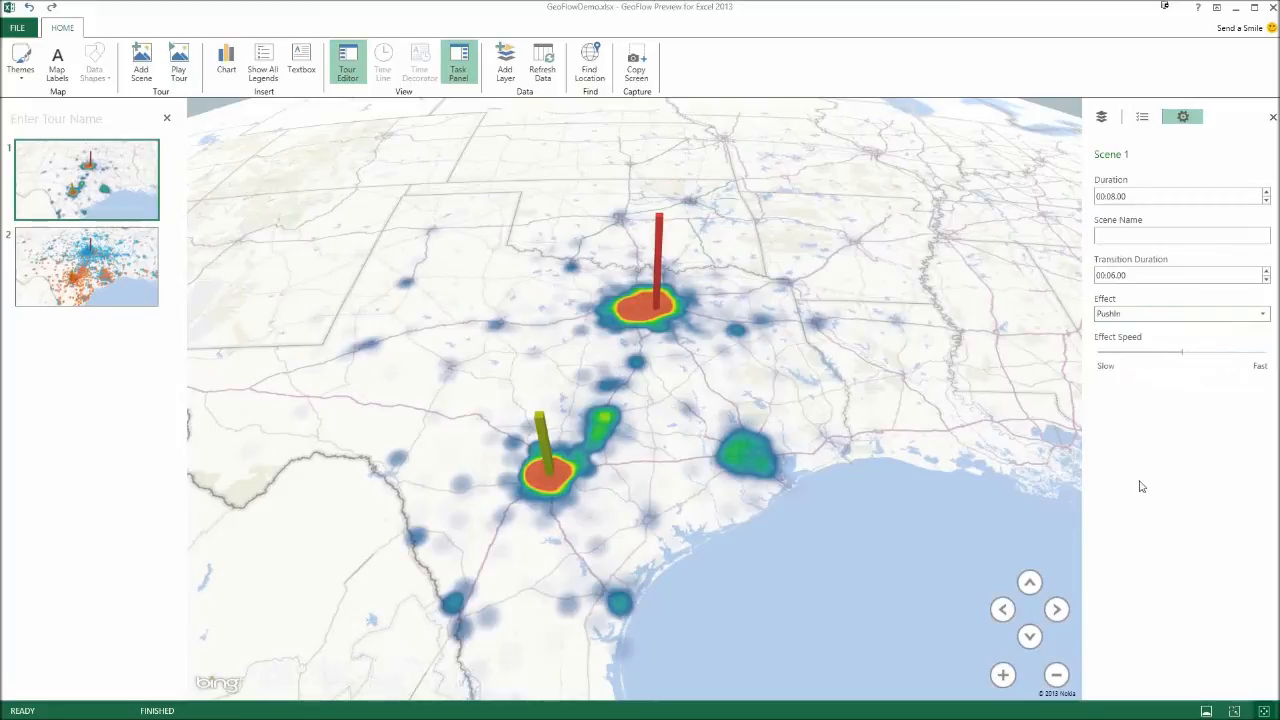
Open the scene settings of the column chart scene, Scene 2, and raise its duration to 00:08.00
mouse_move(92, 250)
click(92, 250)
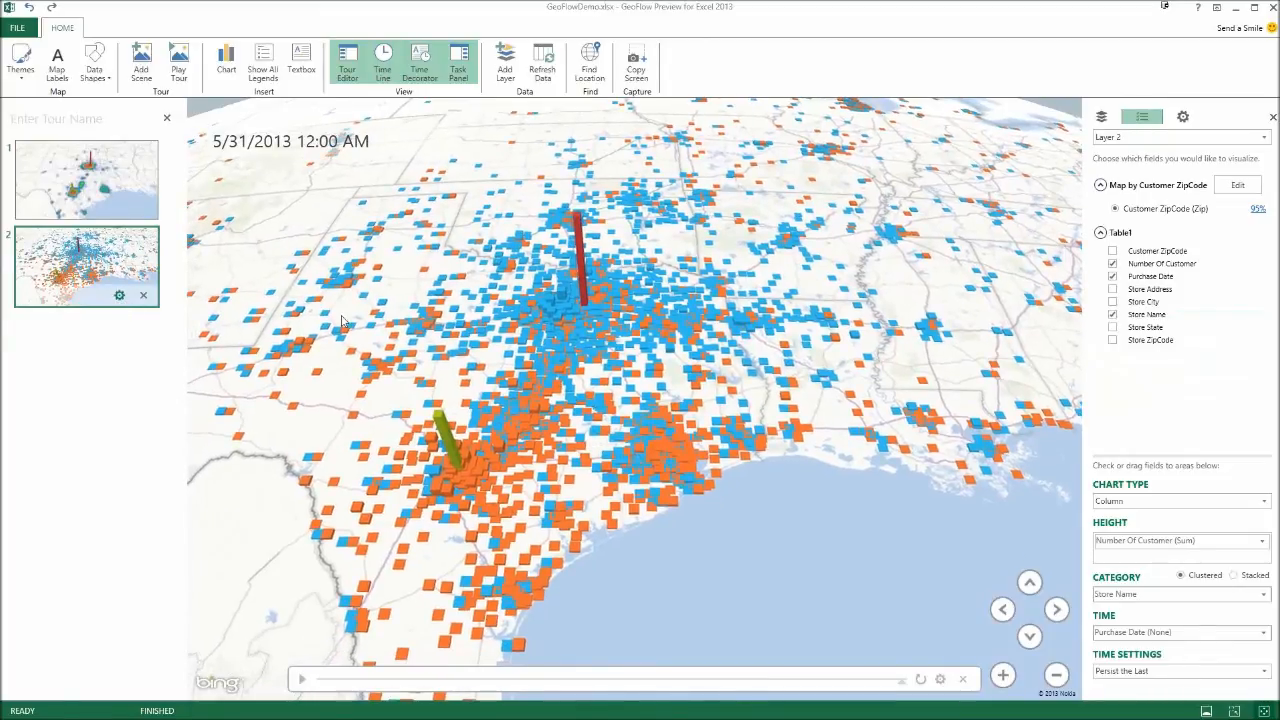
click(119, 297)
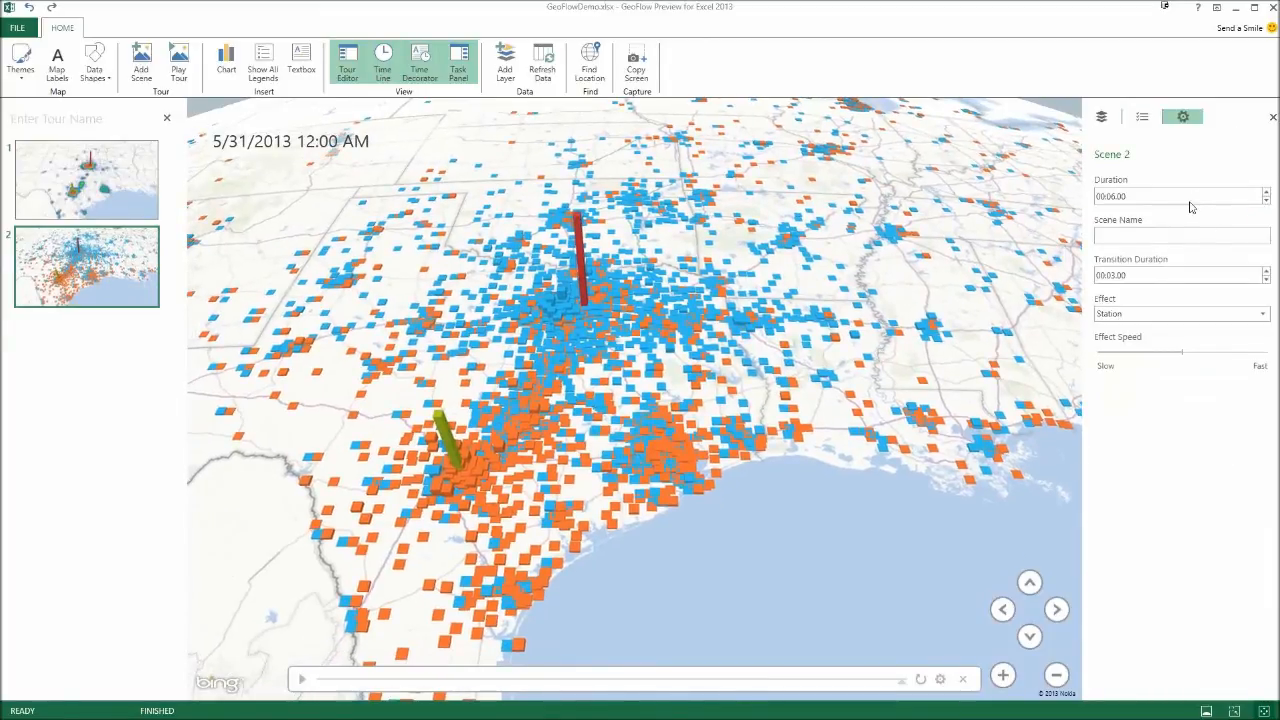
click(1267, 193)
Set Scene 2's transition duration to 00:06.00 and its effect to FlyOver
click(1267, 272)
click(1267, 273)
click(1261, 313)
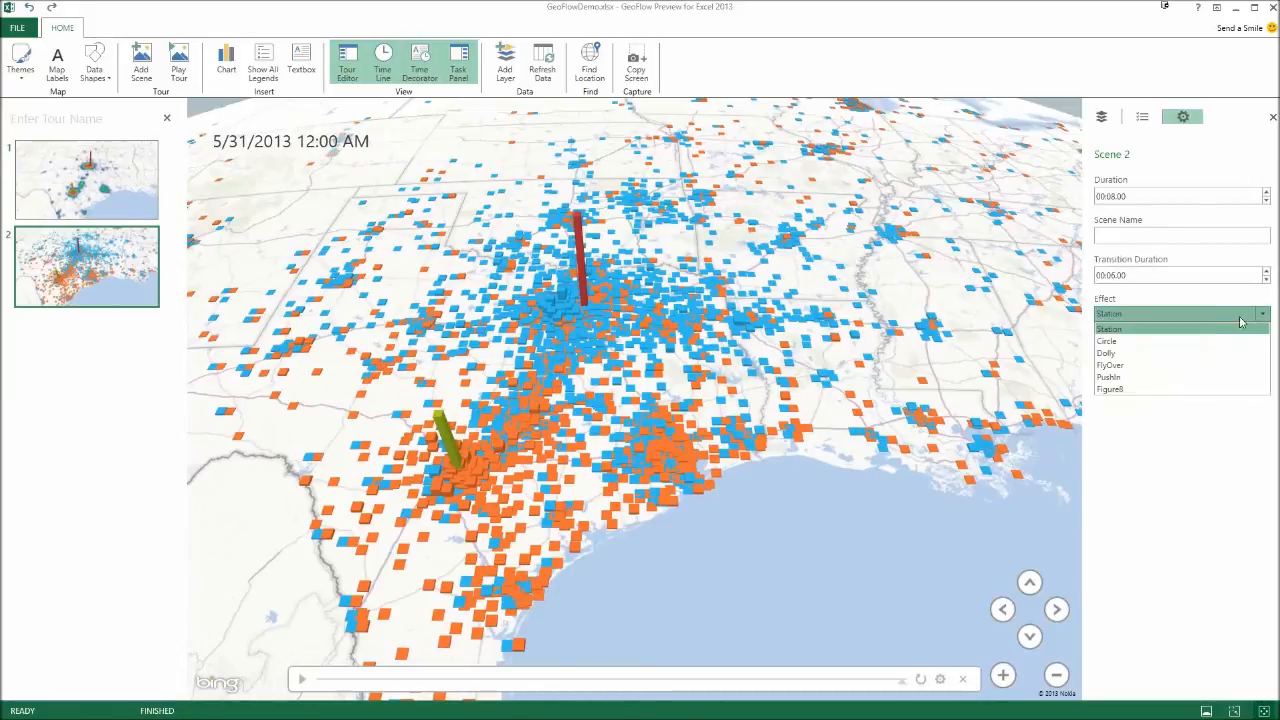
click(1163, 366)
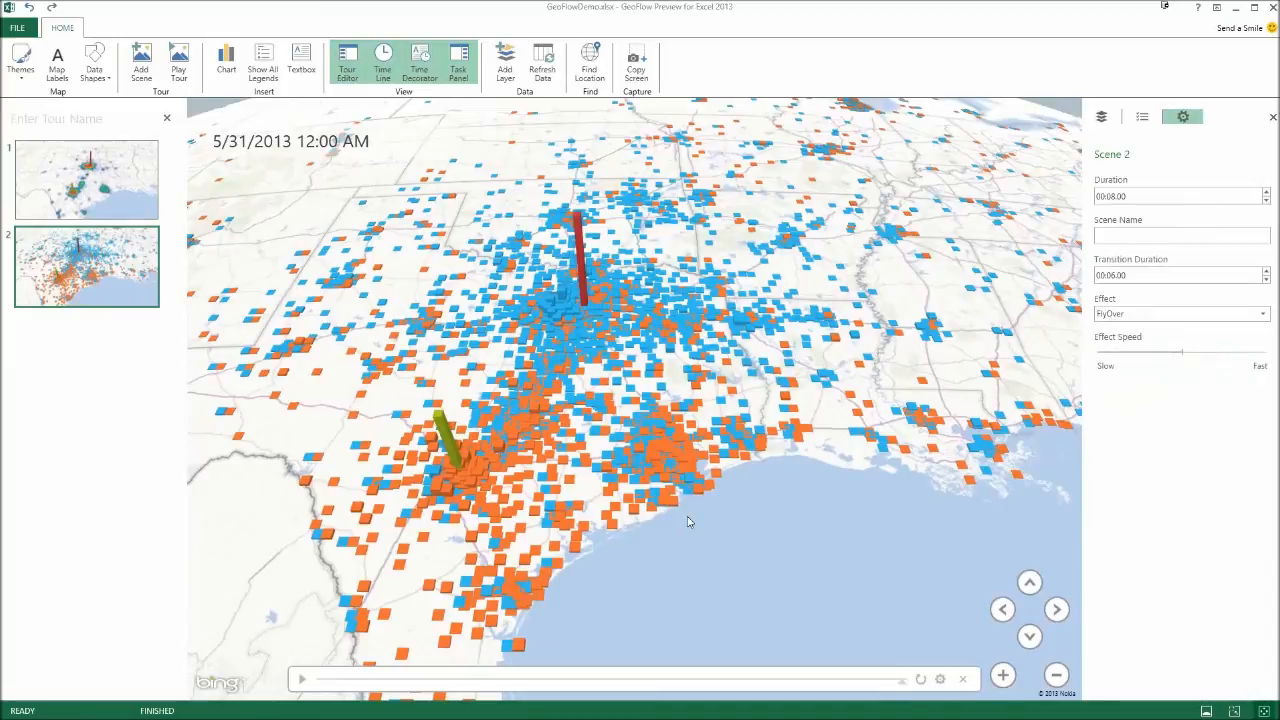
Play the two-scene tour, then leave it and open the saved Demo Tour from the workbook
click(180, 76)
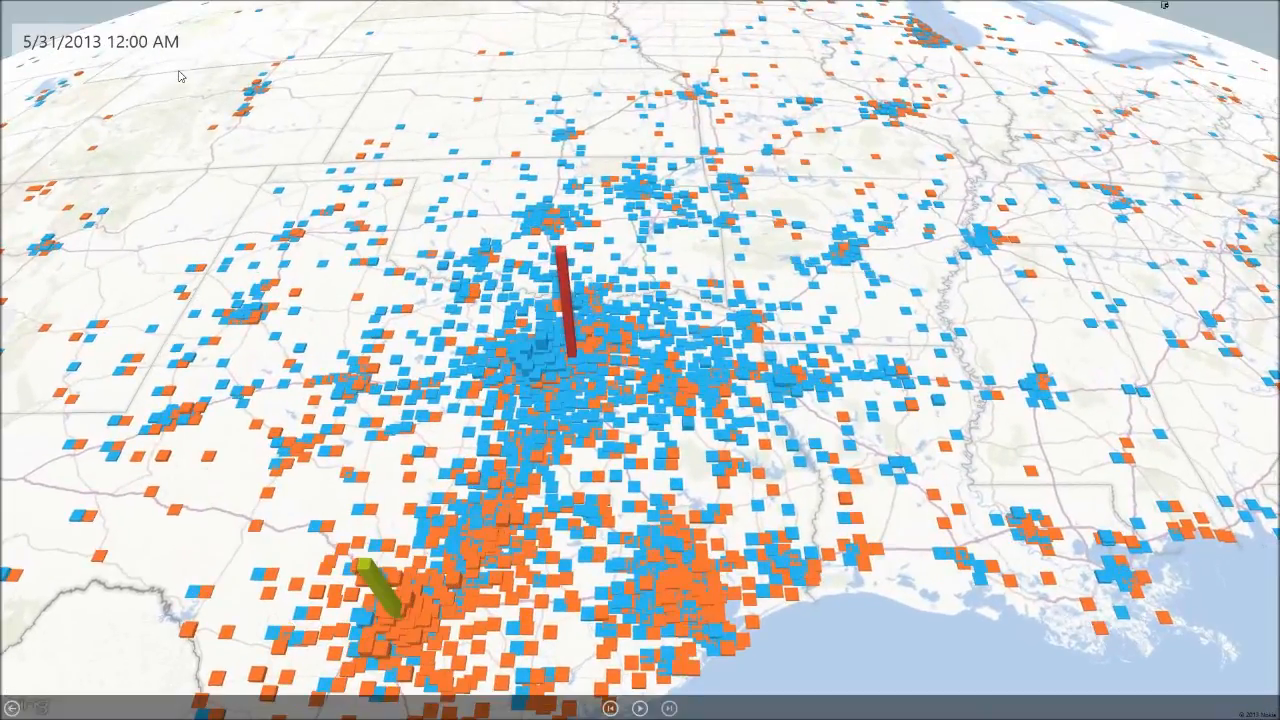
click(12, 710)
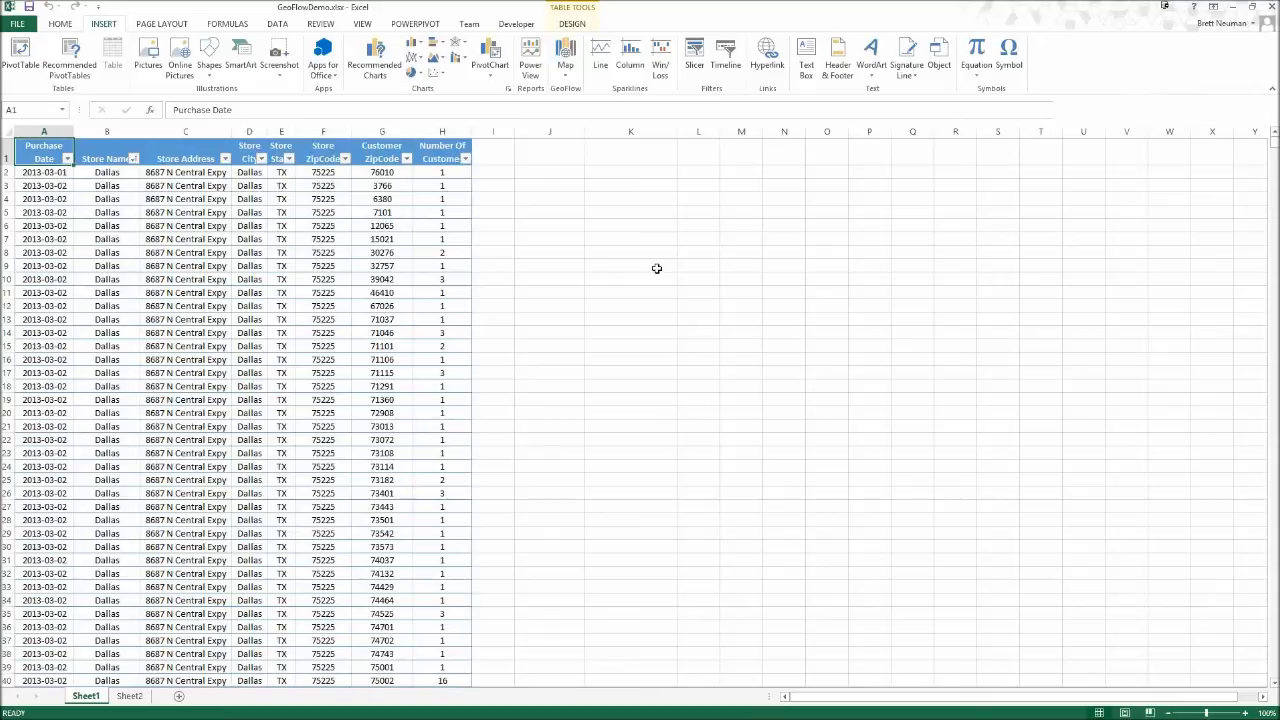
click(566, 55)
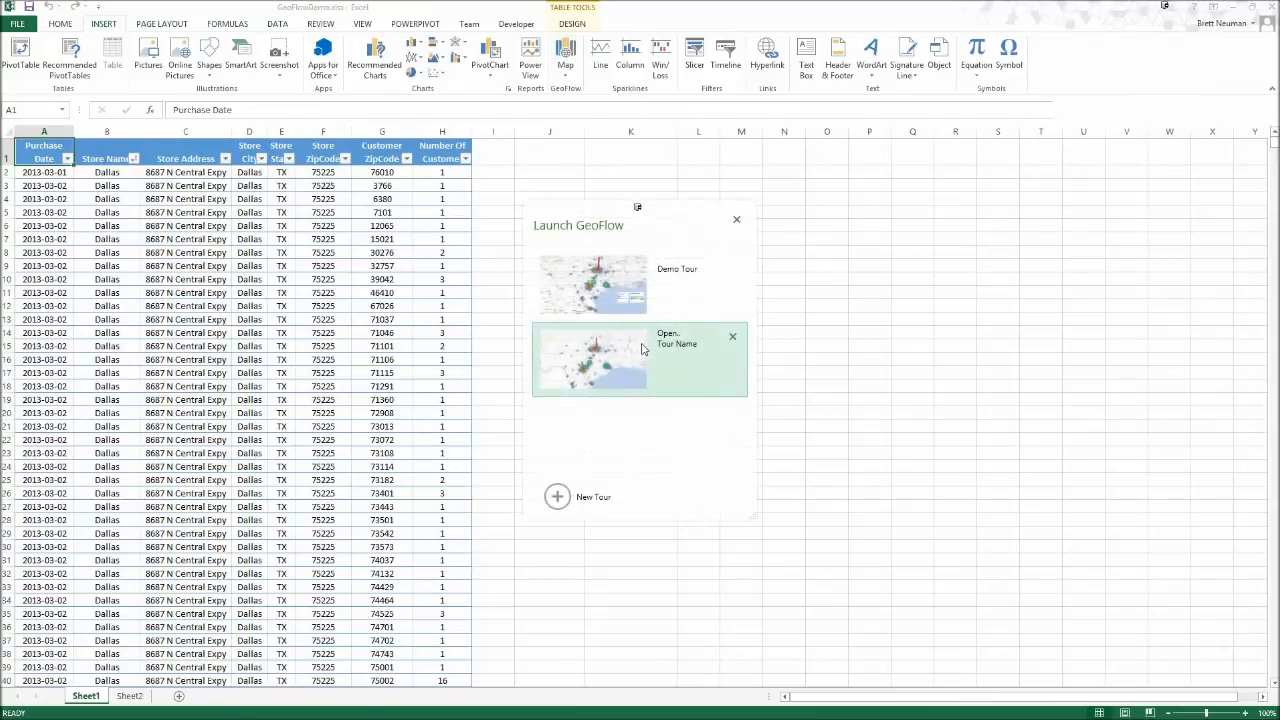
click(680, 290)
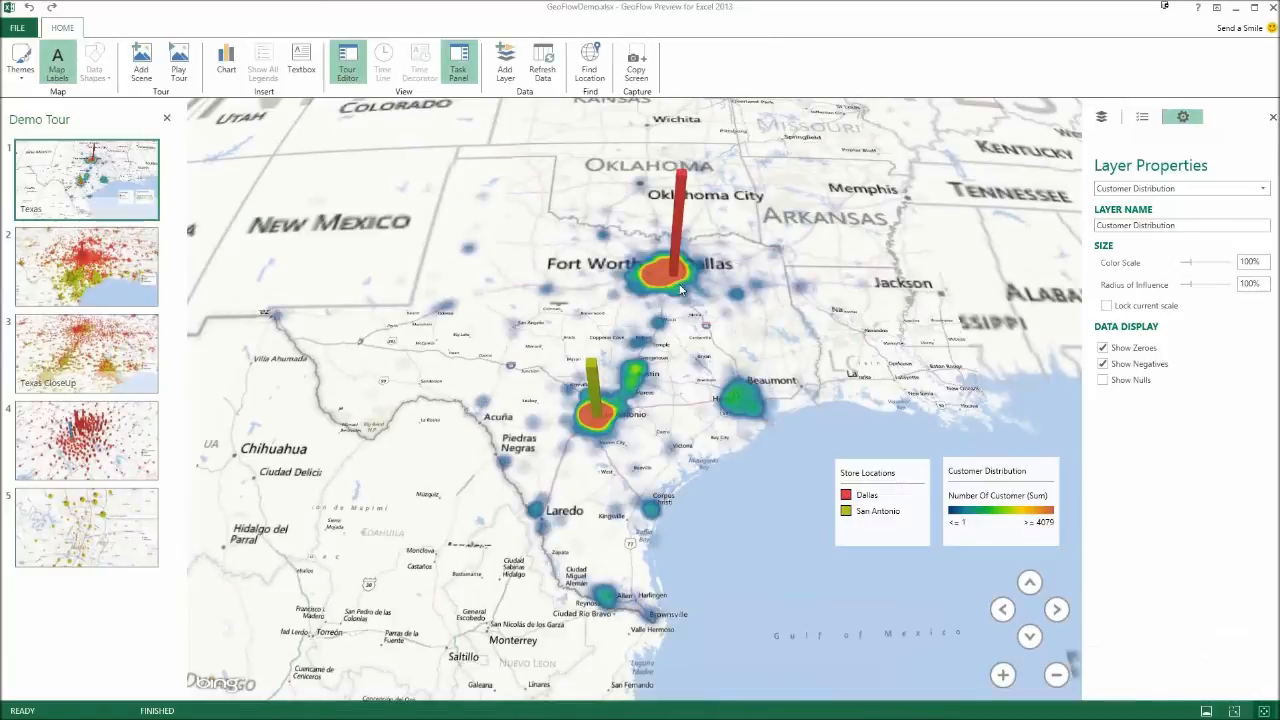
View each of the Demo Tour's five scenes, then play the tour from the Texas scene
click(100, 260)
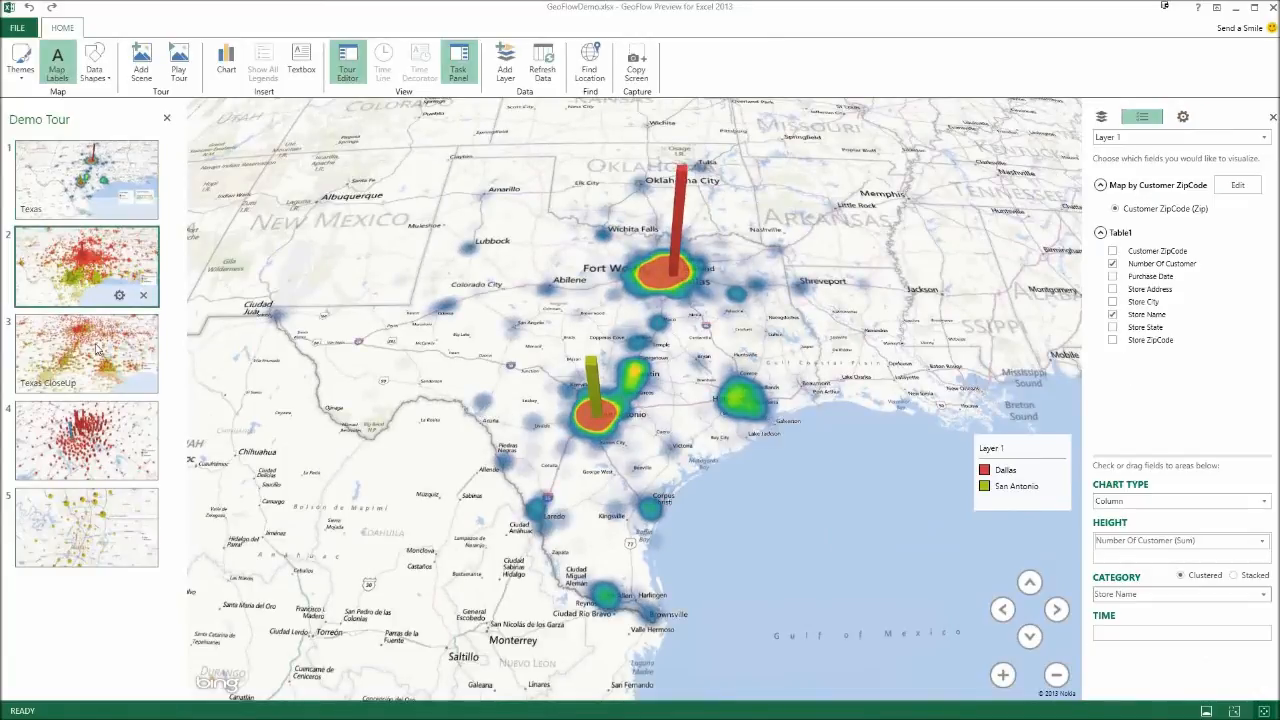
click(99, 358)
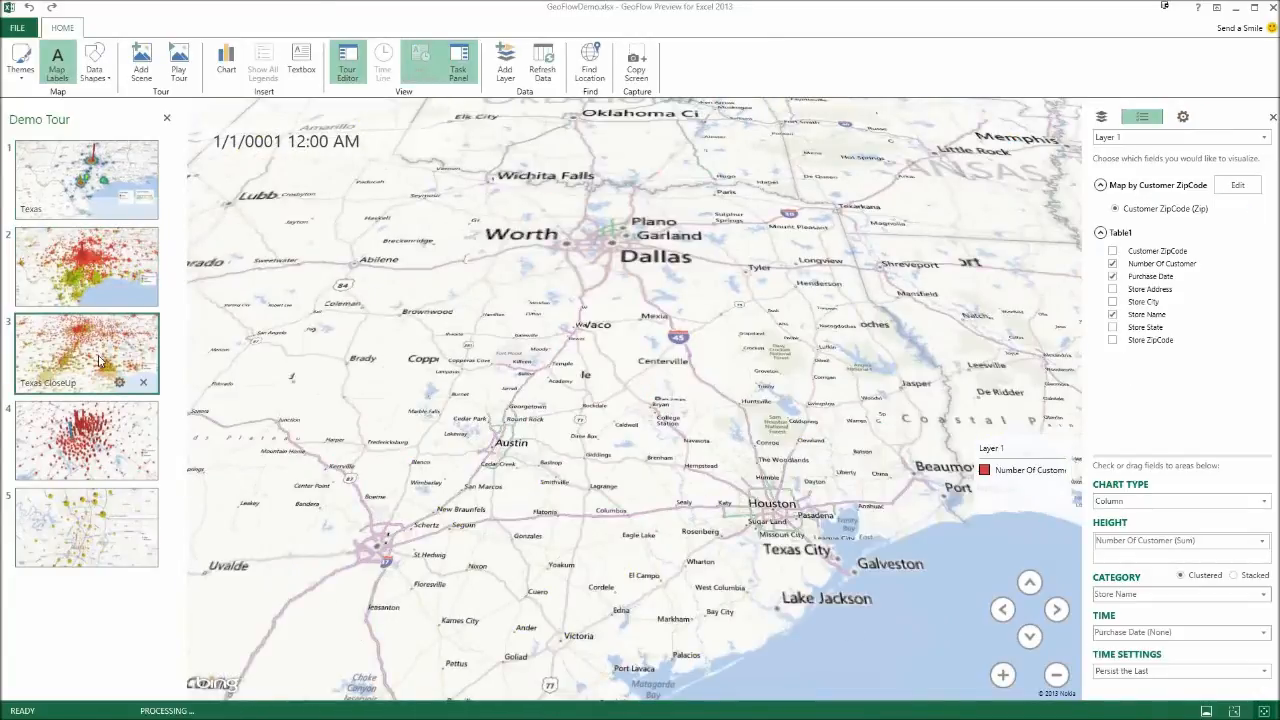
click(112, 438)
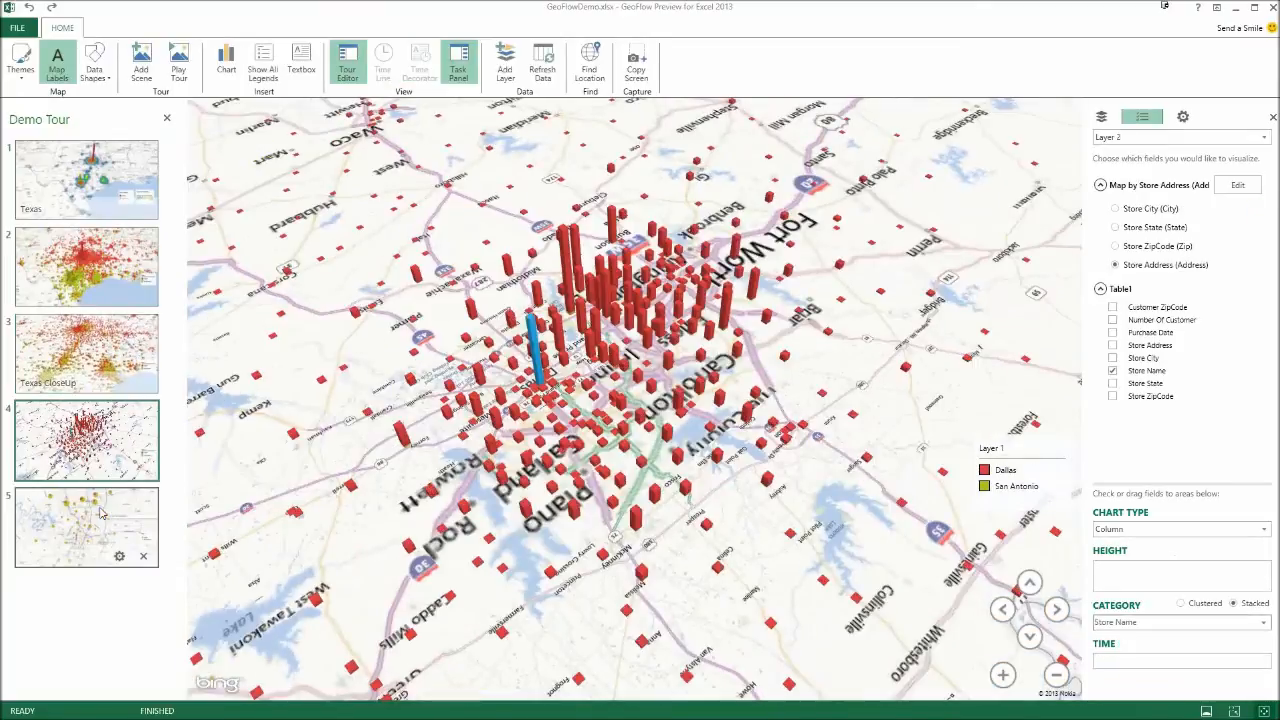
click(100, 513)
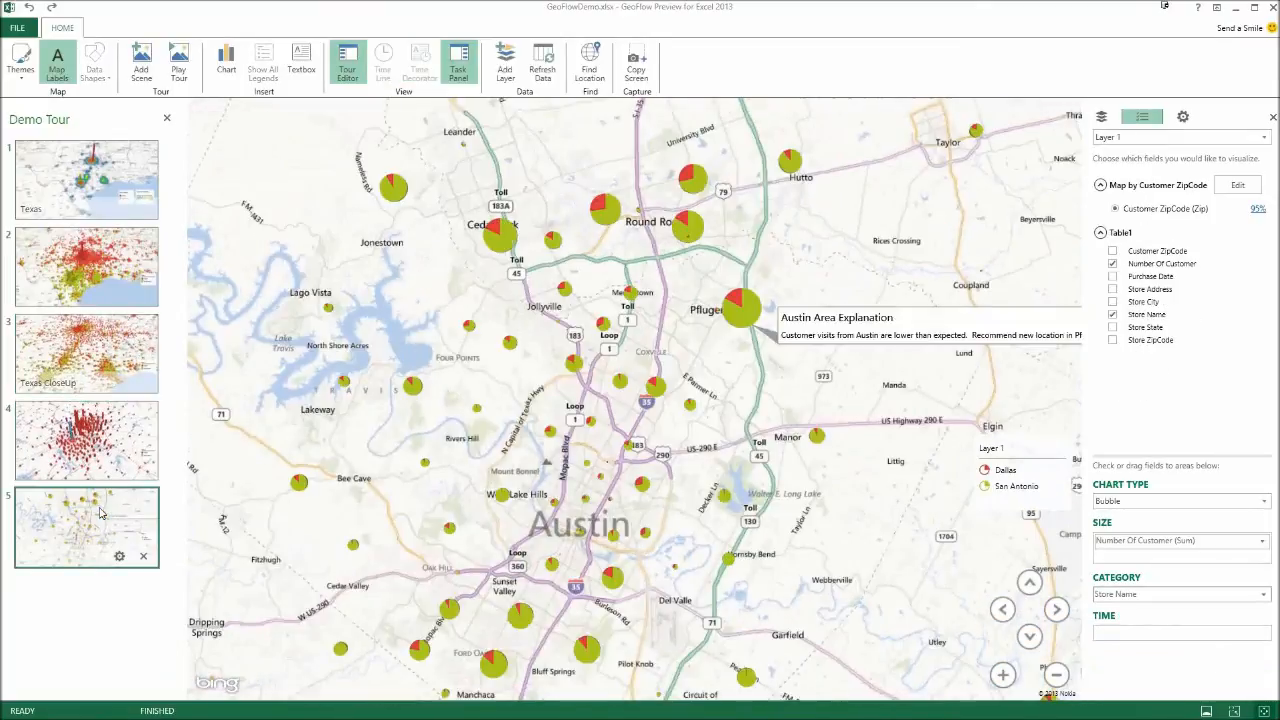
click(85, 165)
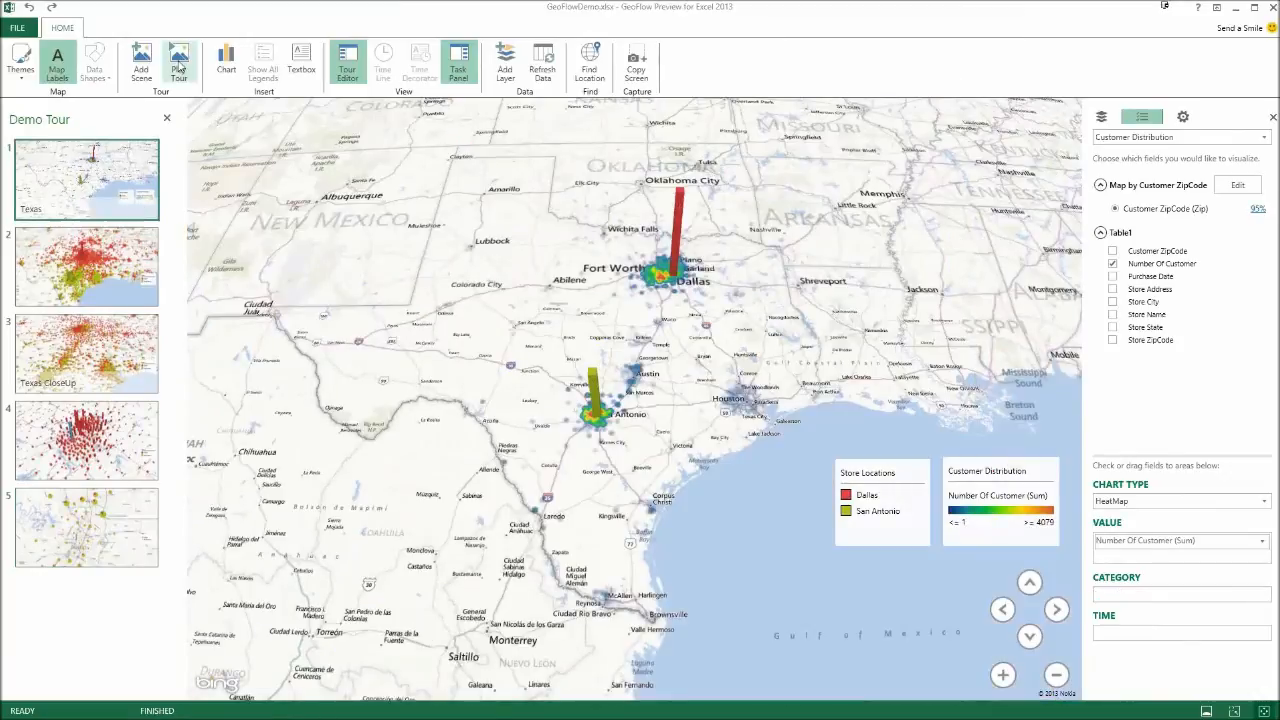
click(178, 63)
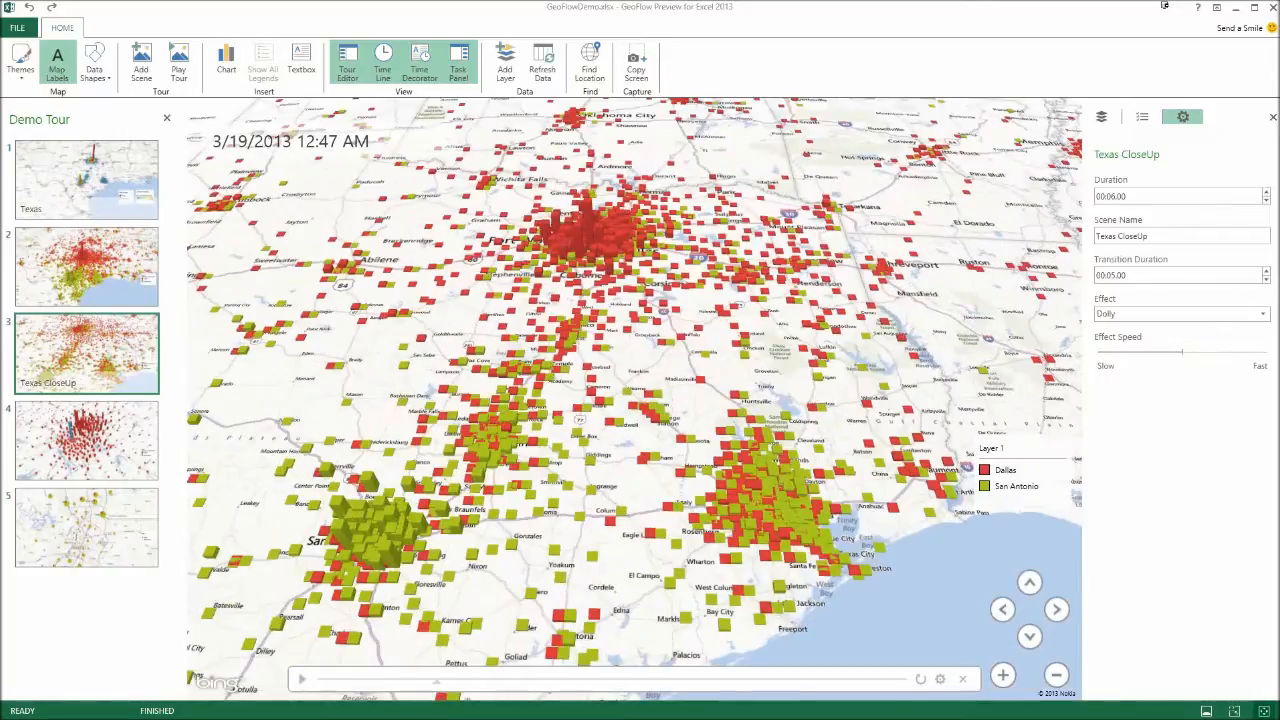
Switch to the PowerPoint slide show, advance to the Geo Flow Video slide and play its video
key(alt+Tab)
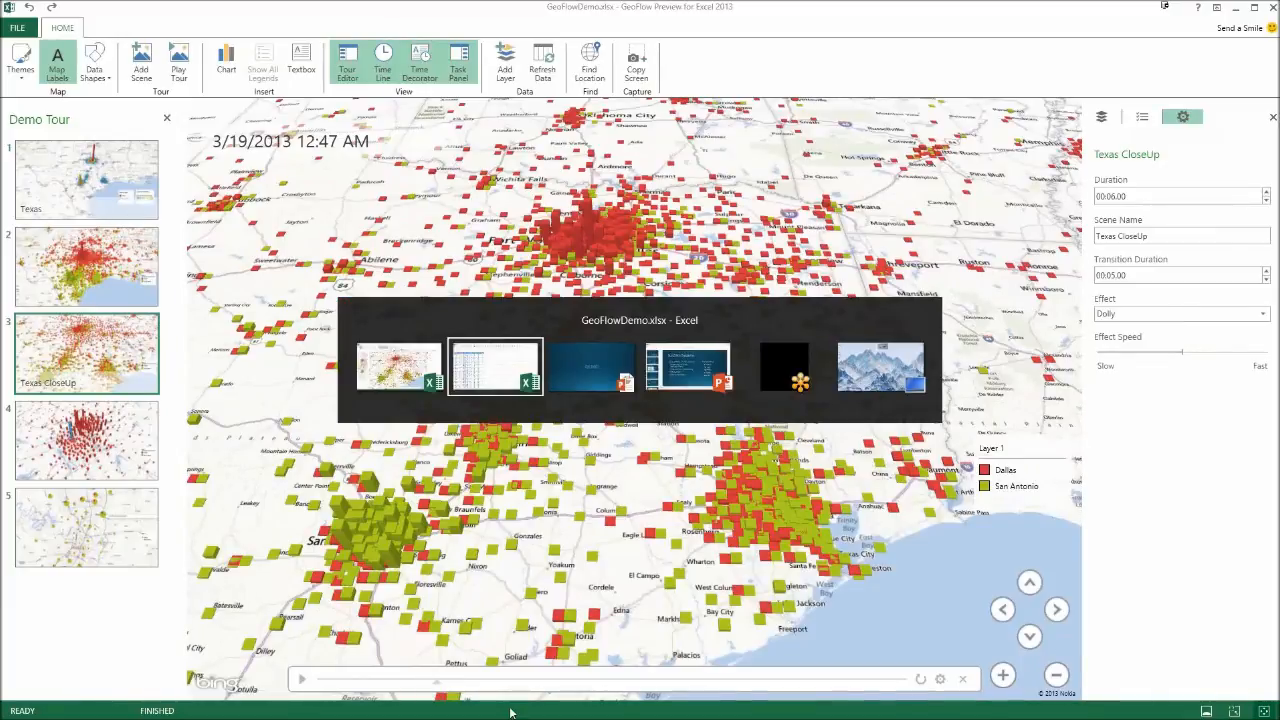
key(alt+Tab)
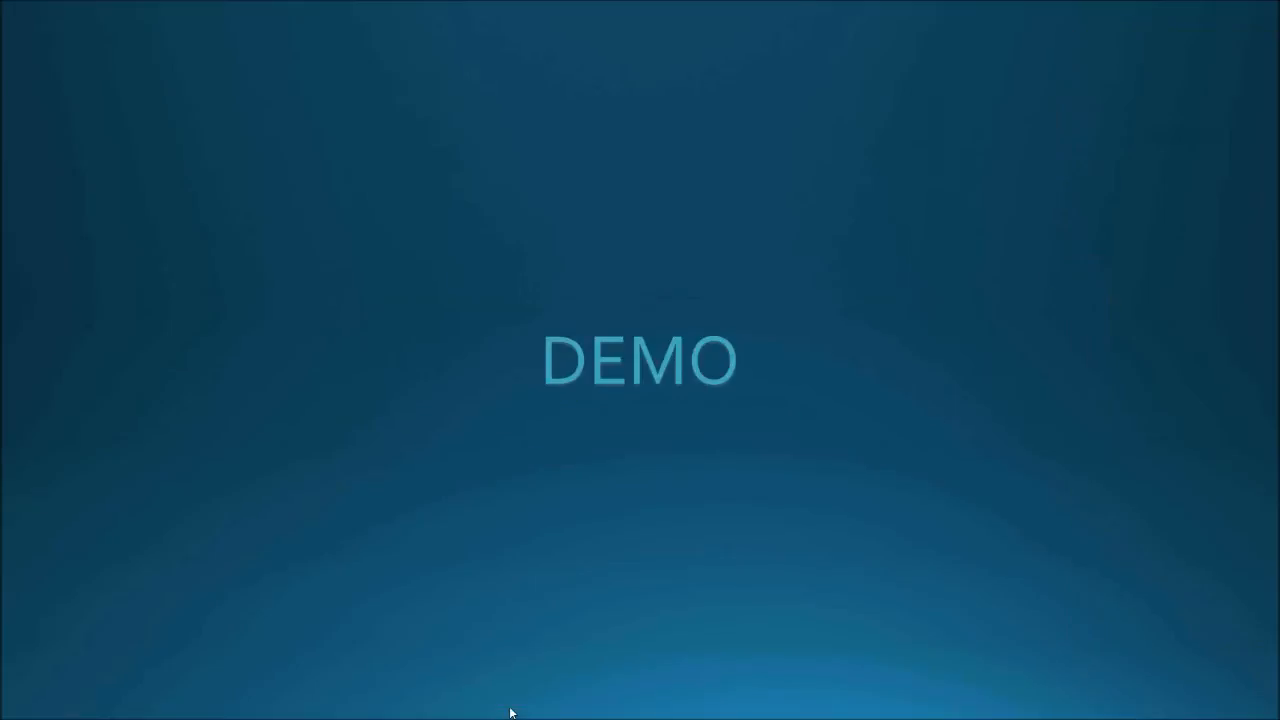
key(Right)
key(Right)
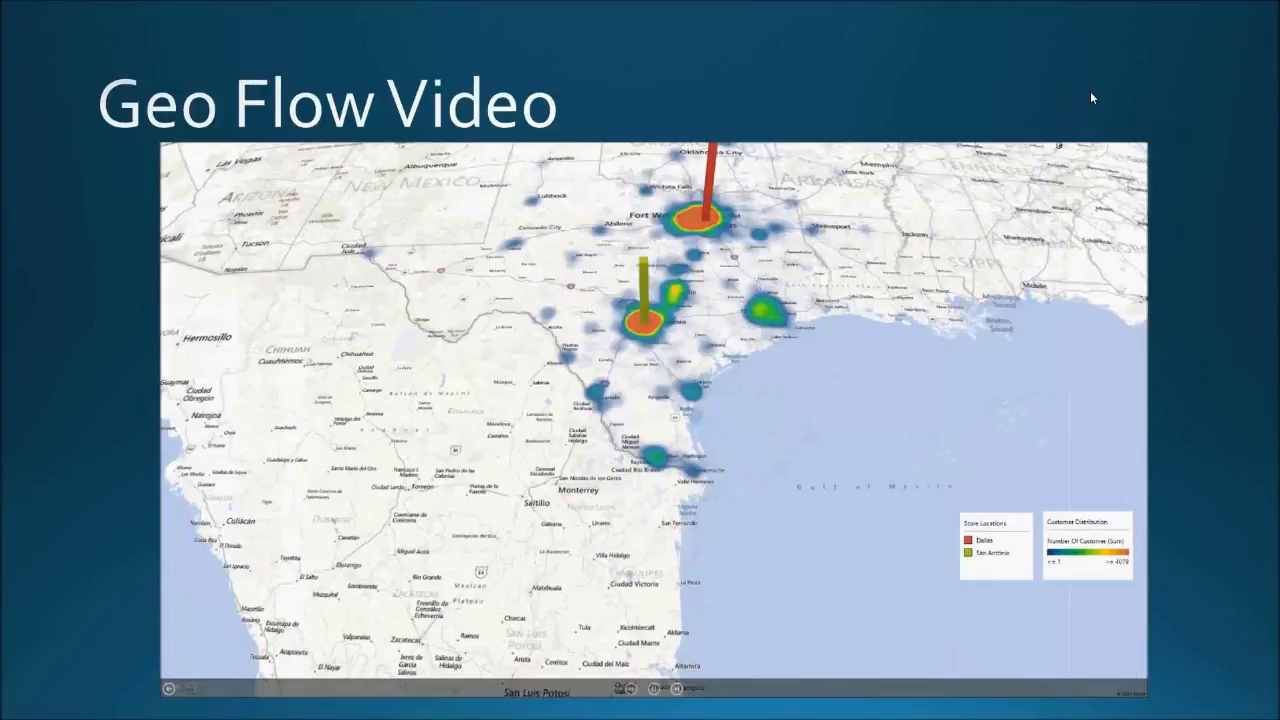
mouse_move(898, 419)
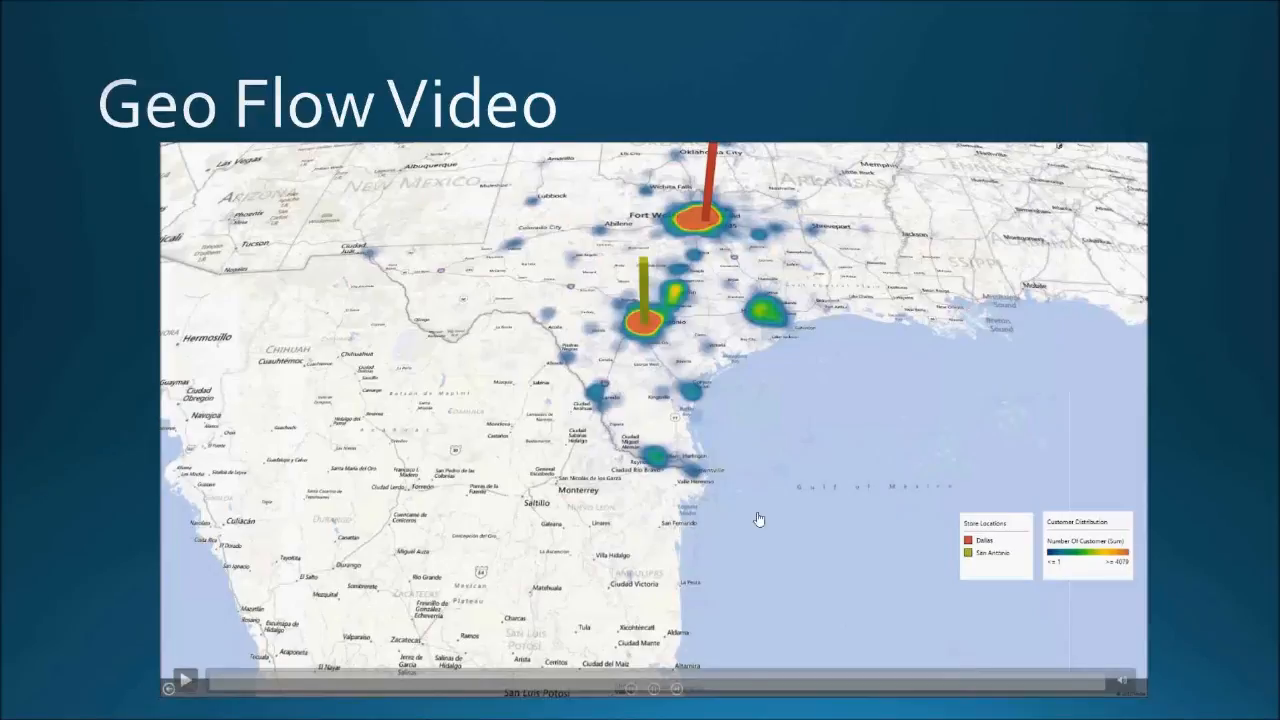
click(958, 541)
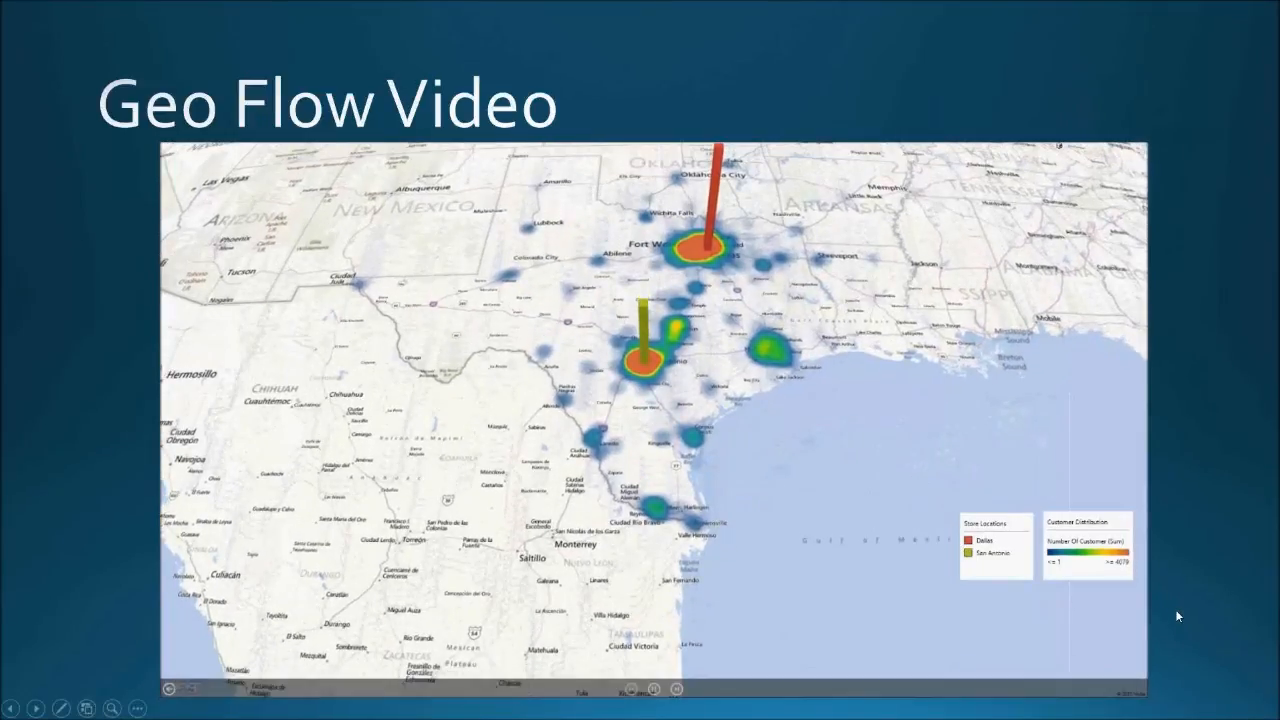
End the slide show and remove the embedded video from the Geo Flow Video slide
key(Escape)
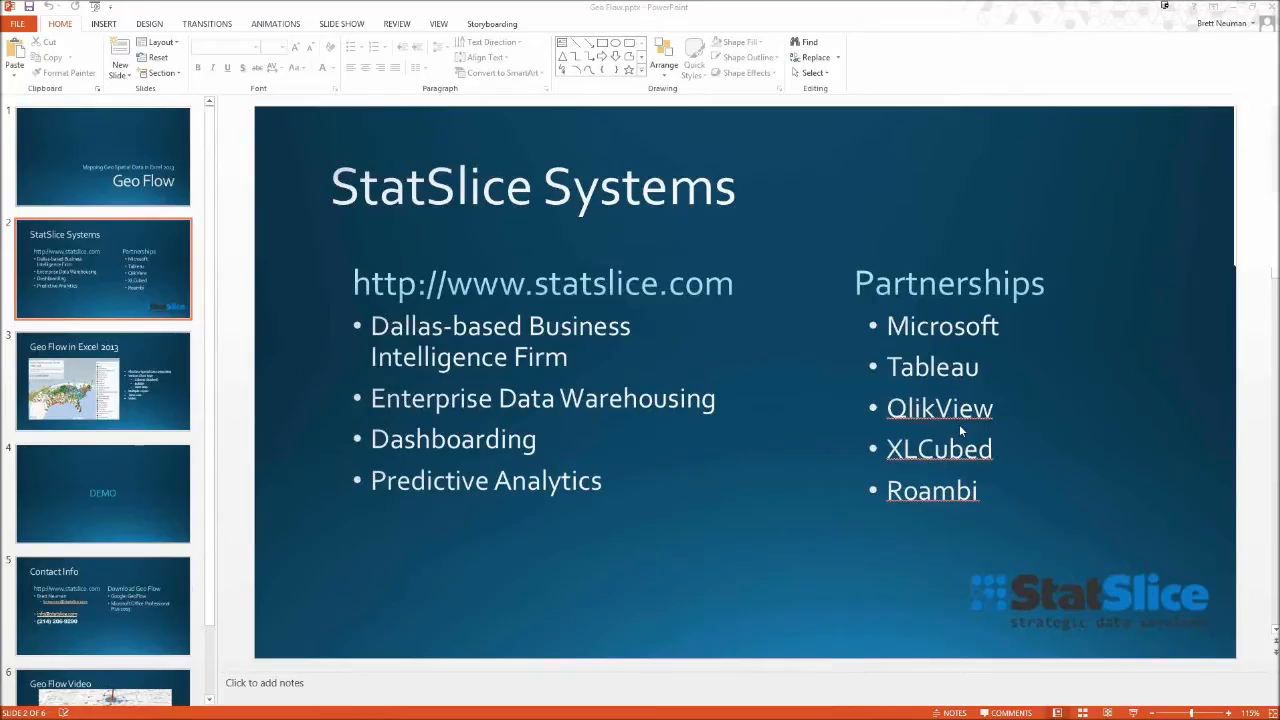
click(652, 315)
right_click(652, 315)
click(657, 321)
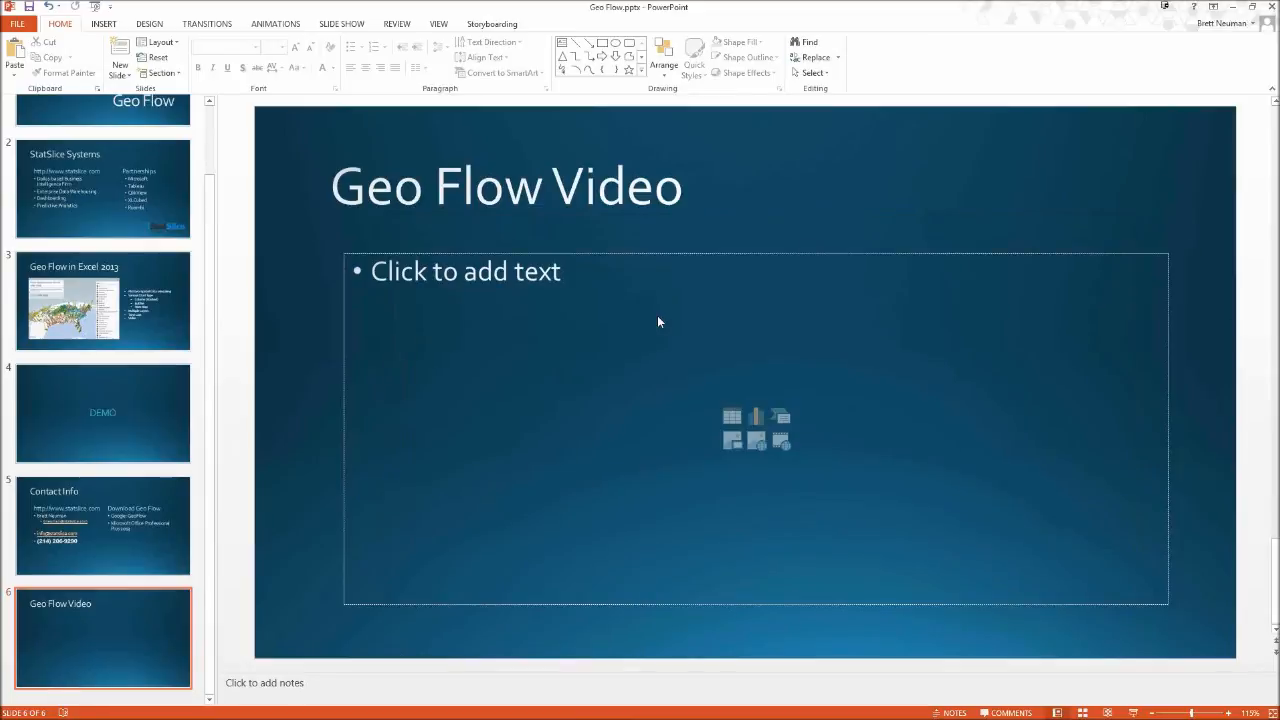